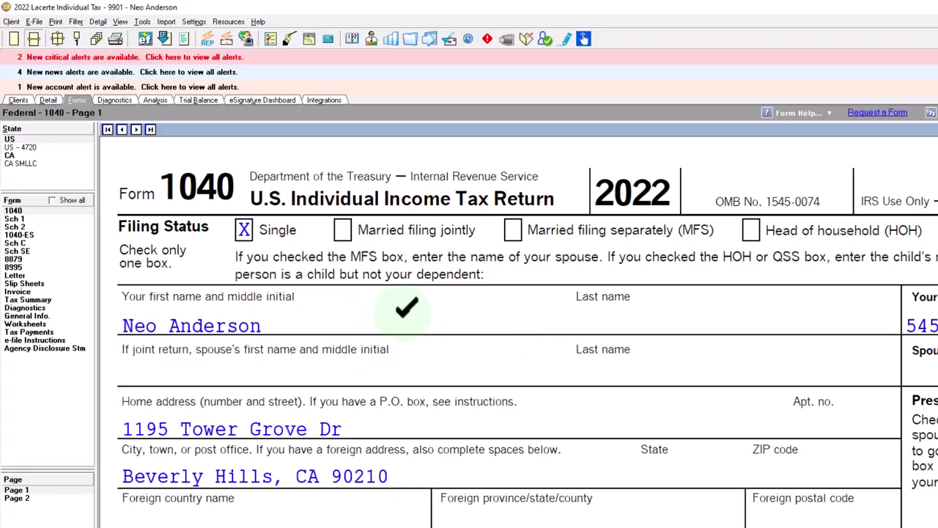
Review page 1 of Form 1040 from the filing status down to the income lines.
{"action": "scroll", "coordinate": [406, 307], "scroll_direction": "down", "scroll_amount": 3}
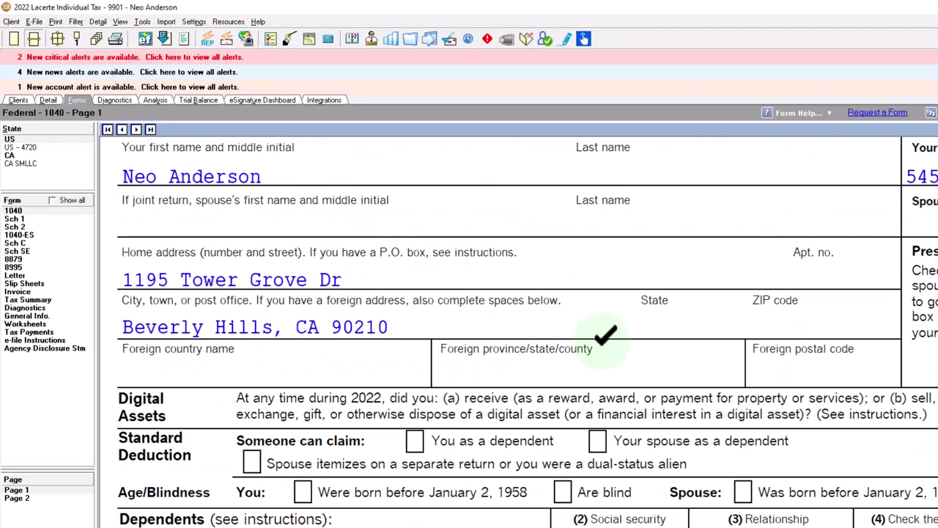
{"action": "scroll", "coordinate": [603, 352], "scroll_direction": "down", "scroll_amount": 4}
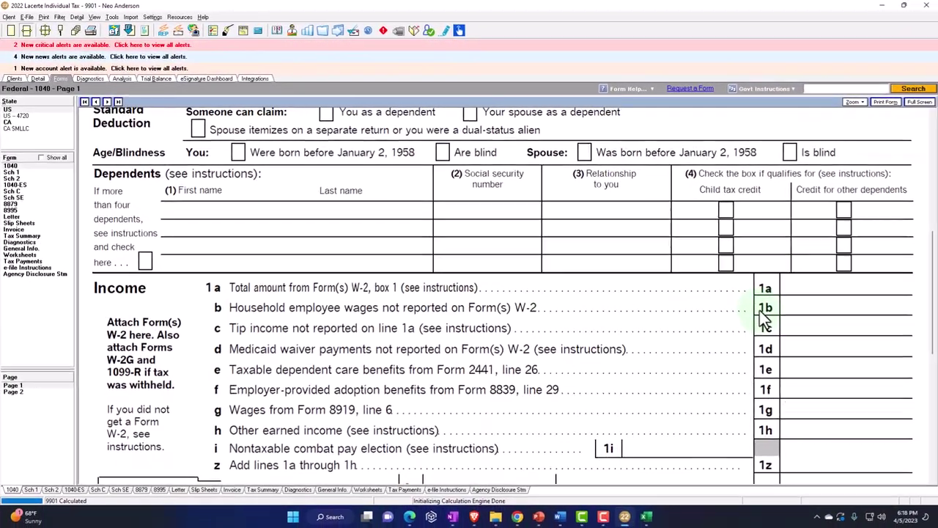
{"action": "scroll", "coordinate": [763, 311], "scroll_direction": "down", "scroll_amount": 4}
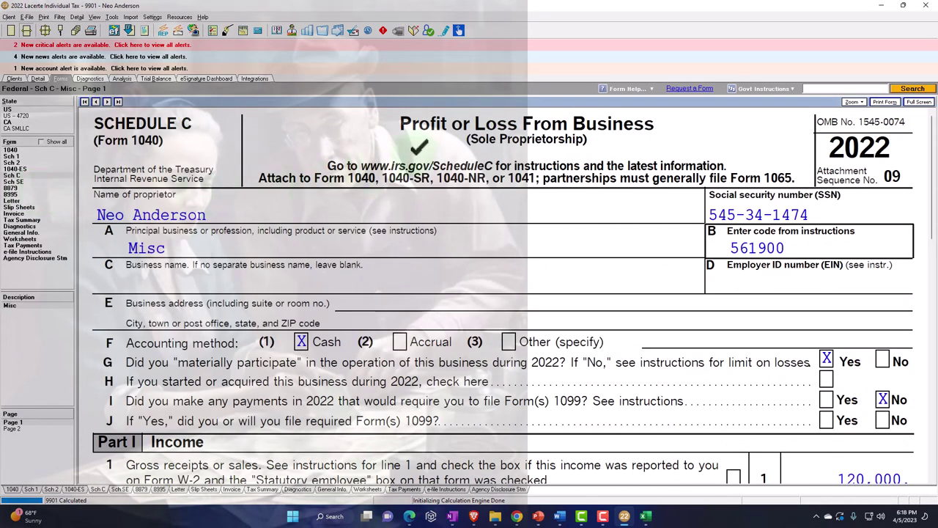
Review the Misc business on Schedule C, from gross receipts through expenses to net profit on line 31.
{"action": "scroll", "coordinate": [395, 286], "scroll_direction": "down", "scroll_amount": 5}
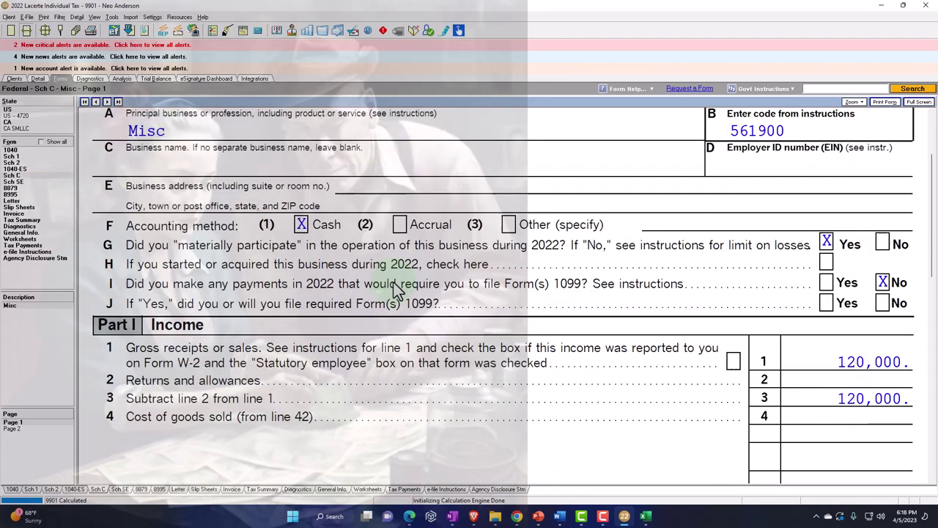
{"action": "scroll", "coordinate": [396, 289], "scroll_direction": "down", "scroll_amount": 6}
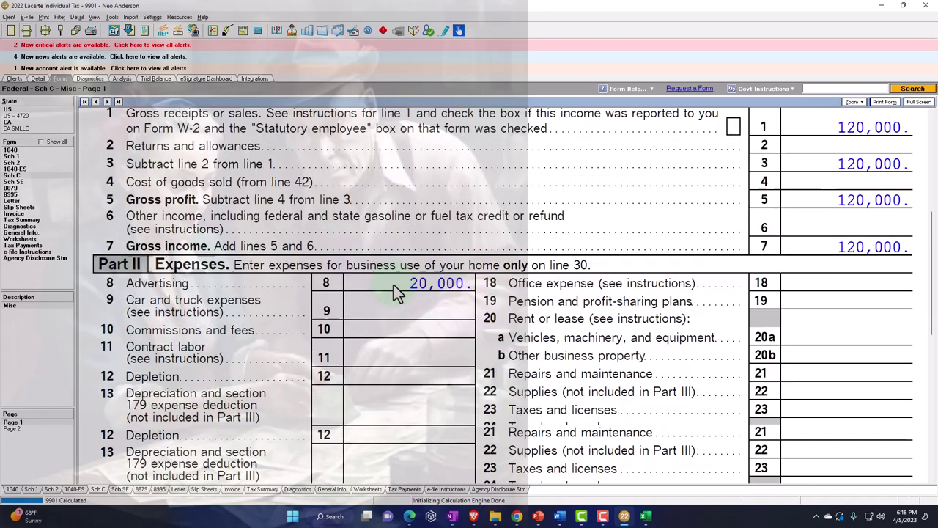
{"action": "scroll", "coordinate": [709, 434], "scroll_direction": "down", "scroll_amount": 3}
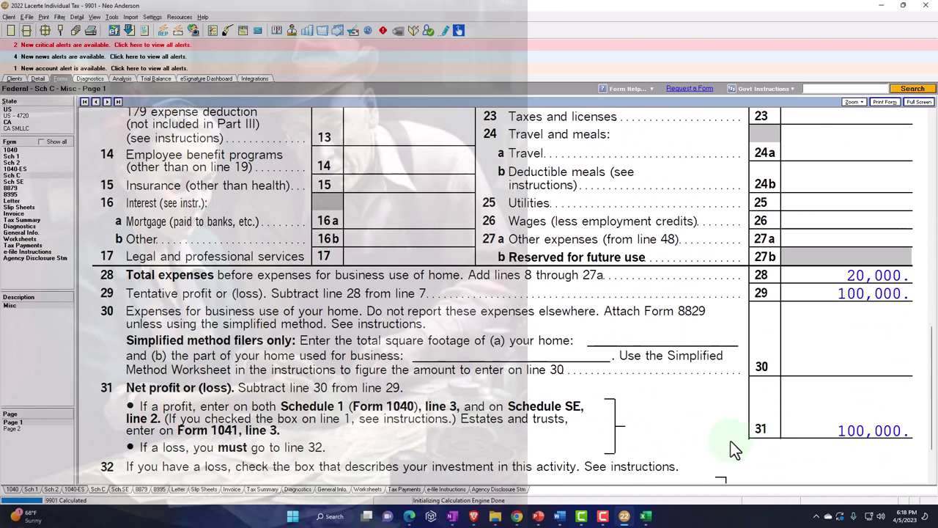
Trace the business income from Schedule 1, line 3, to Form 1040, line 8.
{"action": "left_click", "coordinate": [22, 158]}
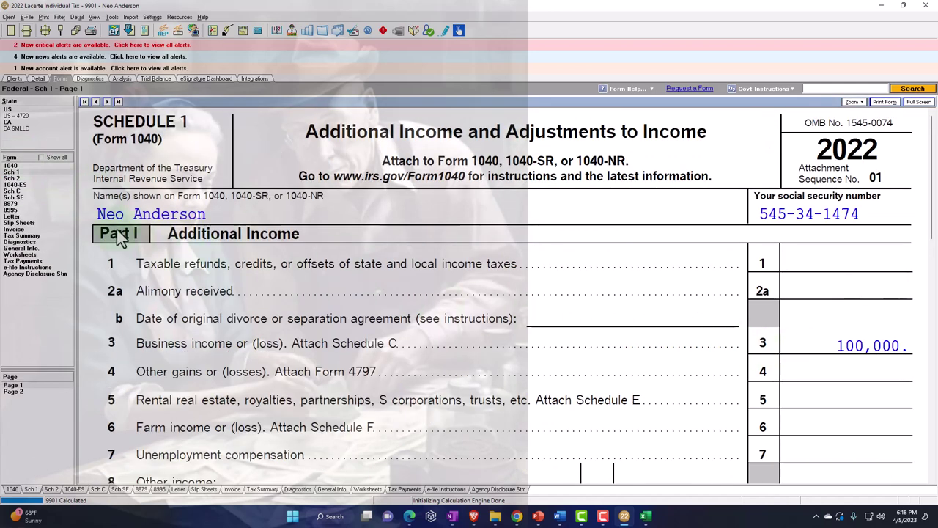
{"action": "left_click", "coordinate": [11, 166]}
{"action": "scroll", "coordinate": [591, 321], "scroll_direction": "down", "scroll_amount": 10}
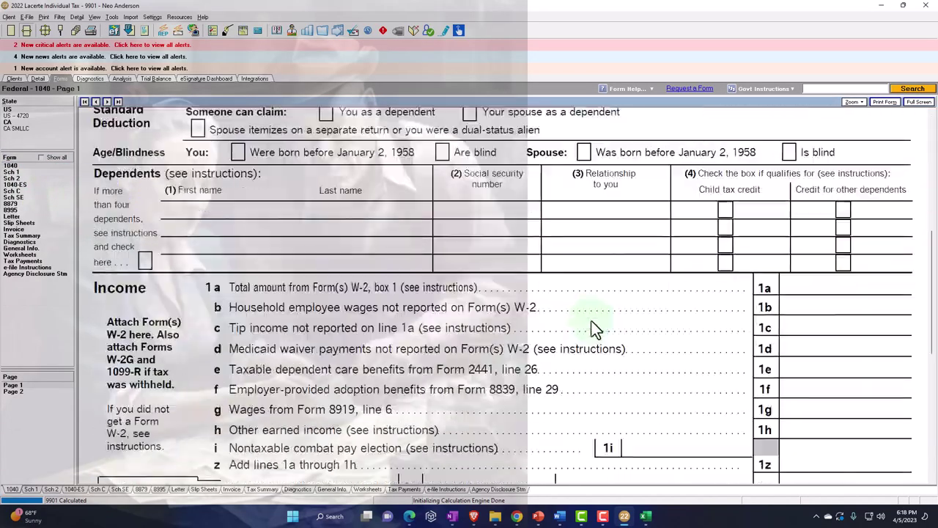
{"action": "scroll", "coordinate": [591, 321], "scroll_direction": "down", "scroll_amount": 5}
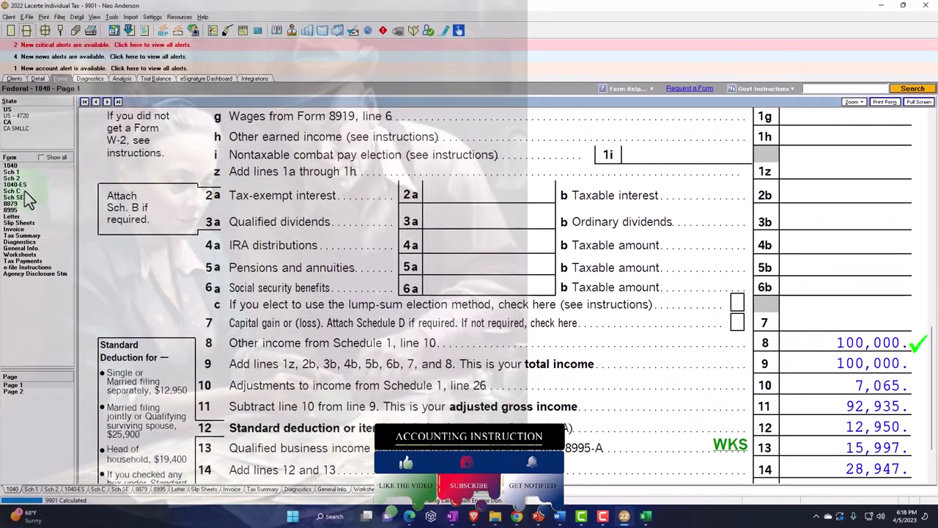
Return to Schedule C and check the expenses and the net profit on line 31.
{"action": "left_click", "coordinate": [23, 192]}
{"action": "scroll", "coordinate": [543, 338], "scroll_direction": "down", "scroll_amount": 10}
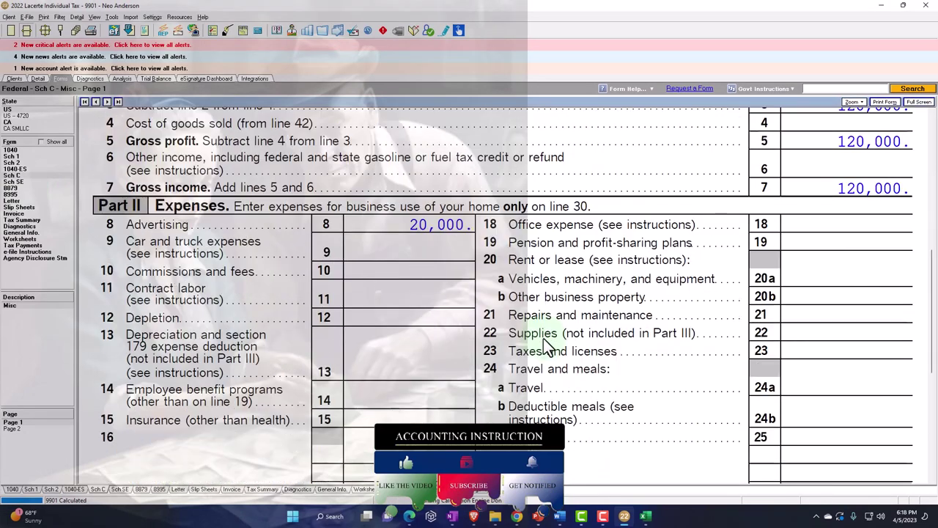
{"action": "scroll", "coordinate": [543, 344], "scroll_direction": "down", "scroll_amount": 4}
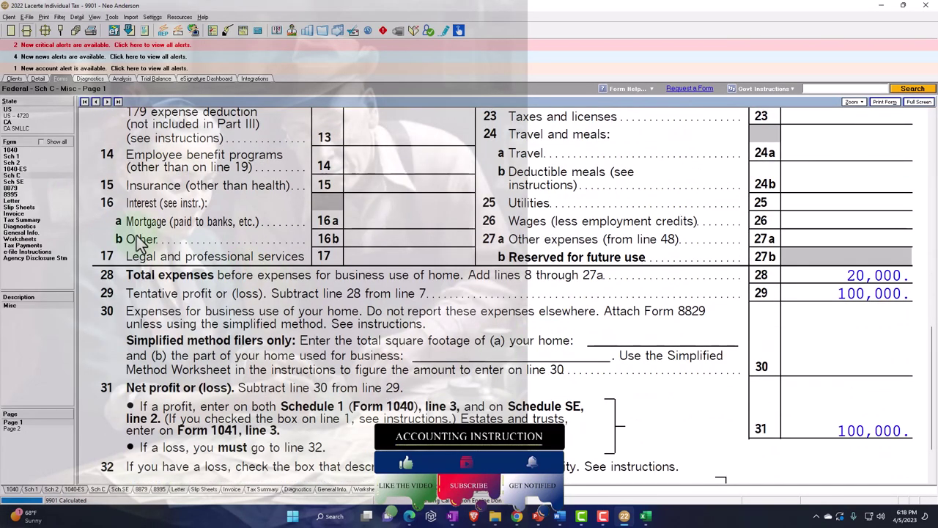
Follow the self-employment tax from its calculation on Schedule SE to line 4 of Schedule 2.
{"action": "left_click", "coordinate": [23, 182]}
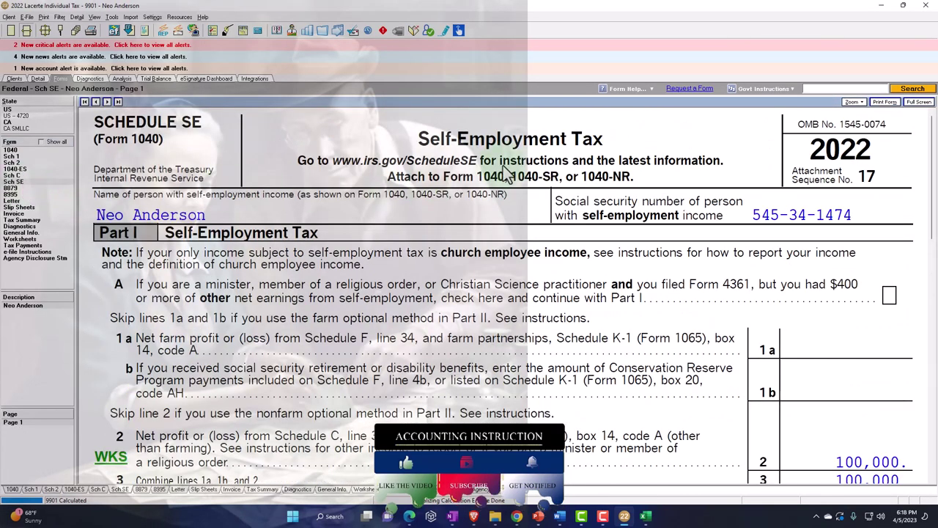
{"action": "scroll", "coordinate": [576, 315], "scroll_direction": "down", "scroll_amount": 5}
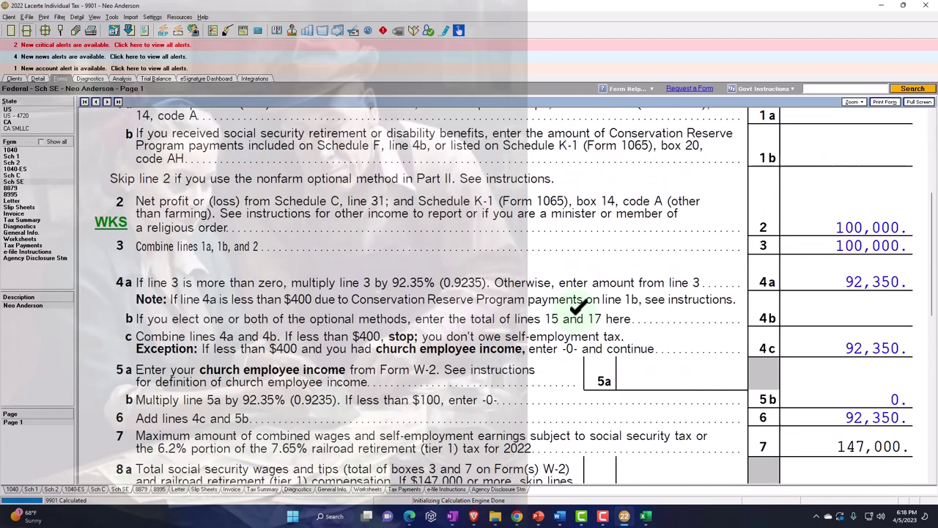
{"action": "scroll", "coordinate": [579, 315], "scroll_direction": "down", "scroll_amount": 2}
{"action": "scroll", "coordinate": [575, 315], "scroll_direction": "down", "scroll_amount": 6}
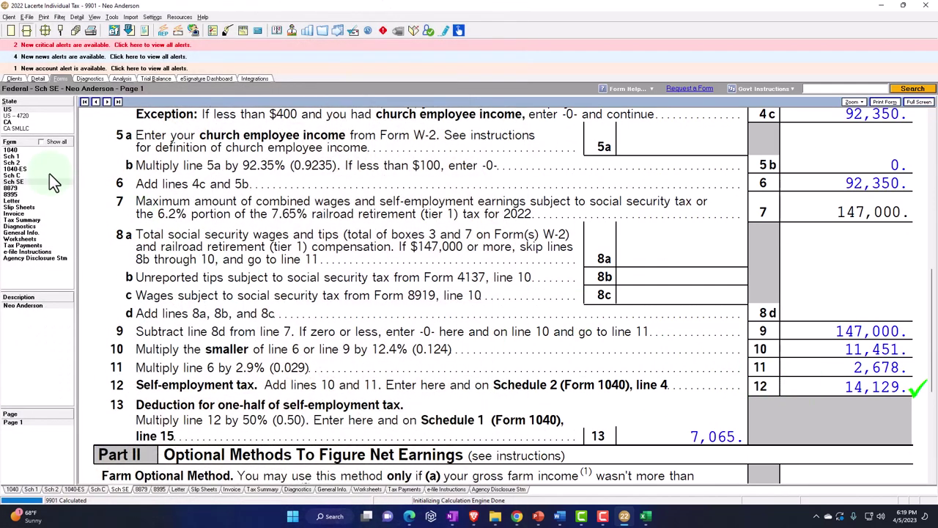
{"action": "left_click", "coordinate": [22, 164]}
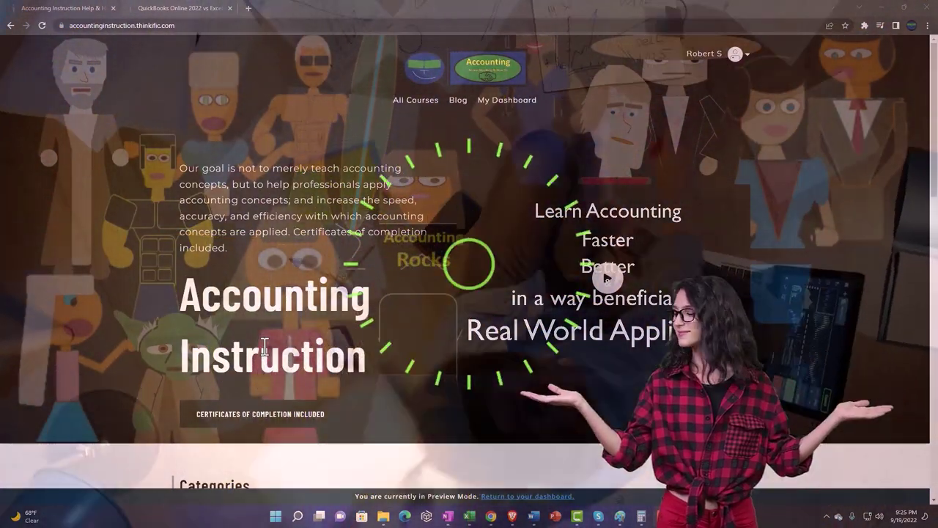
Browse the course categories on the Accounting Instruction website and view the OneNote - Getting Started 2022 section of the QuickBooks Online course.
{"action": "scroll", "coordinate": [129, 407], "scroll_direction": "down", "scroll_amount": 7}
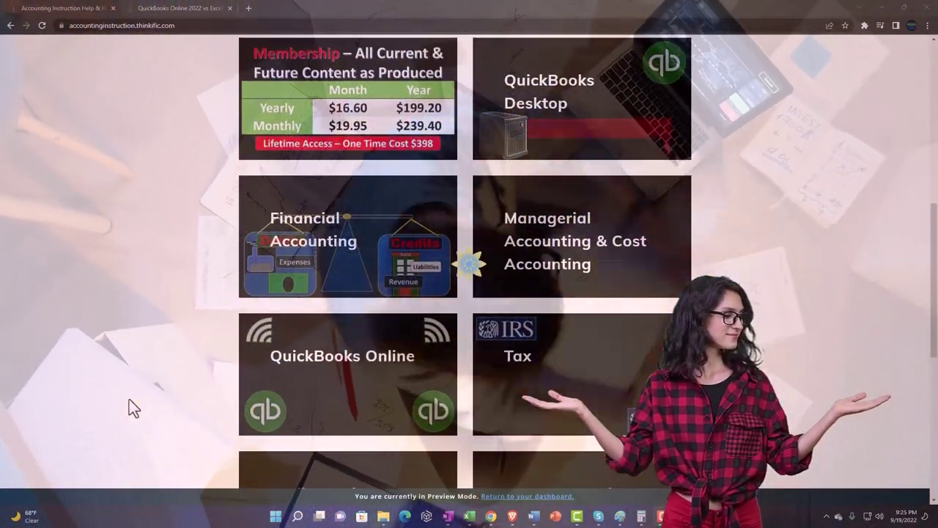
{"action": "scroll", "coordinate": [129, 401], "scroll_direction": "down", "scroll_amount": 5}
{"action": "scroll", "coordinate": [129, 399], "scroll_direction": "down", "scroll_amount": 1}
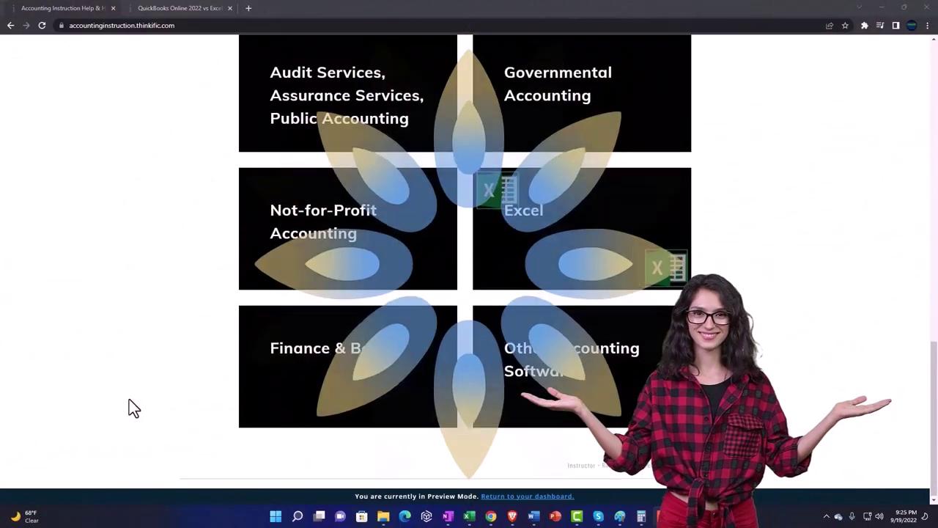
{"action": "left_click", "coordinate": [168, 9]}
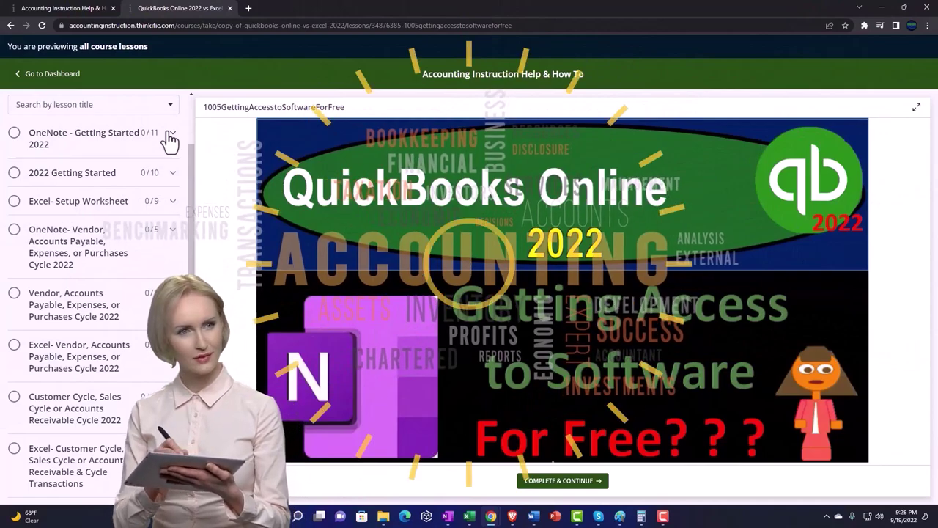
{"action": "left_click", "coordinate": [170, 139]}
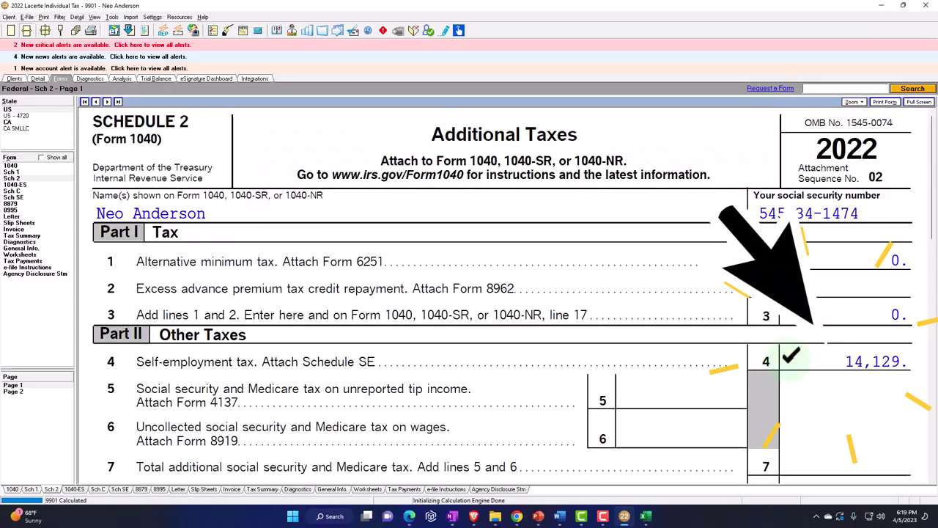
Check the other taxes on Form 1040 page 2, line 23, and the adjustments to income on page 1, line 10.
{"action": "left_click", "coordinate": [20, 165]}
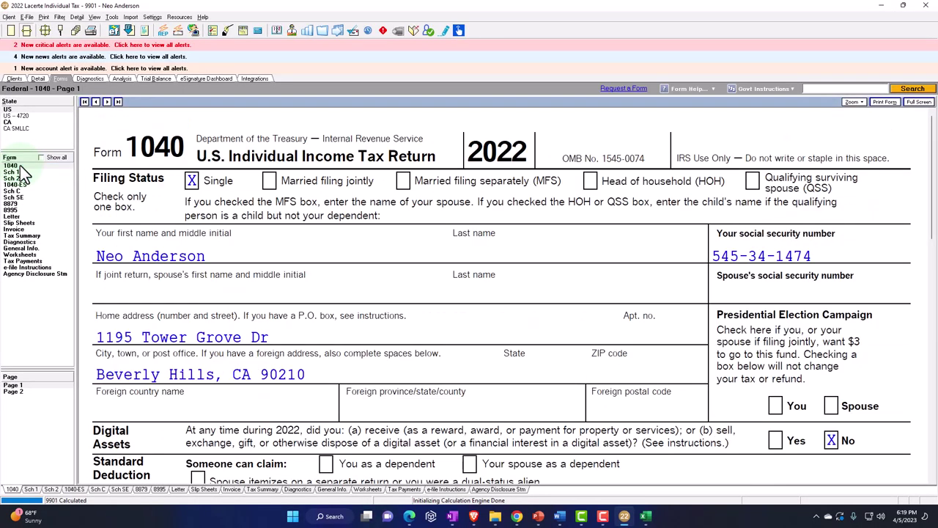
{"action": "left_click", "coordinate": [25, 392]}
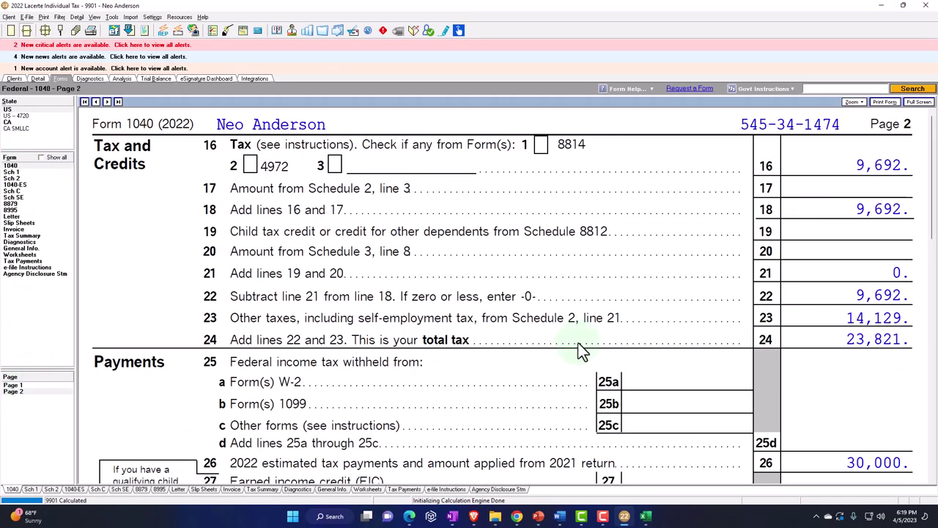
{"action": "left_click", "coordinate": [20, 384]}
{"action": "scroll", "coordinate": [407, 361], "scroll_direction": "down", "scroll_amount": 6}
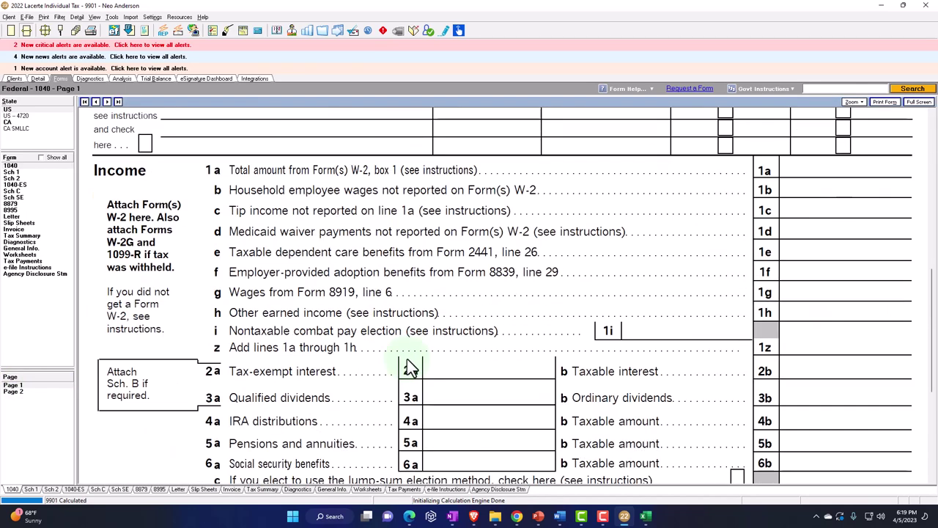
{"action": "scroll", "coordinate": [411, 366], "scroll_direction": "down", "scroll_amount": 5}
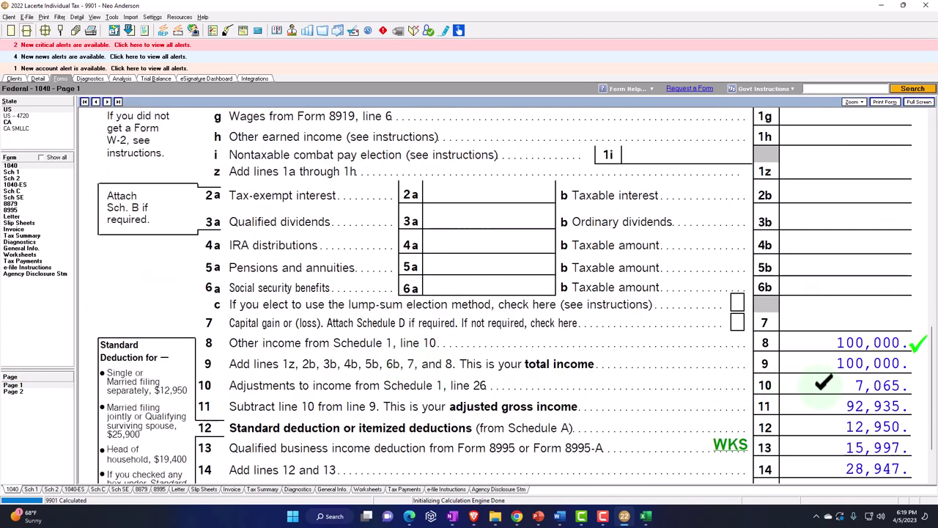
Locate the net profit on Schedule C, line 31, as the basis for the self-employment tax.
{"action": "left_click", "coordinate": [37, 191]}
{"action": "scroll", "coordinate": [513, 374], "scroll_direction": "down", "scroll_amount": 10}
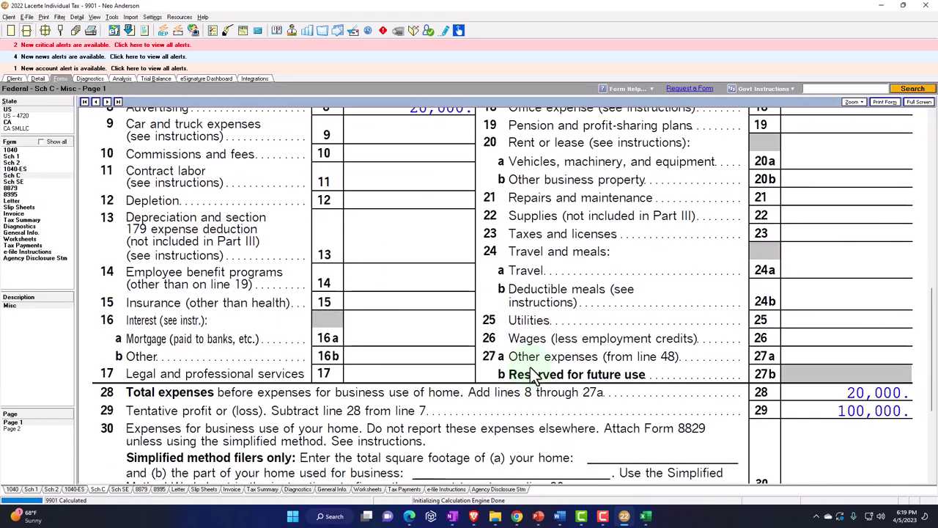
{"action": "scroll", "coordinate": [535, 376], "scroll_direction": "down", "scroll_amount": 4}
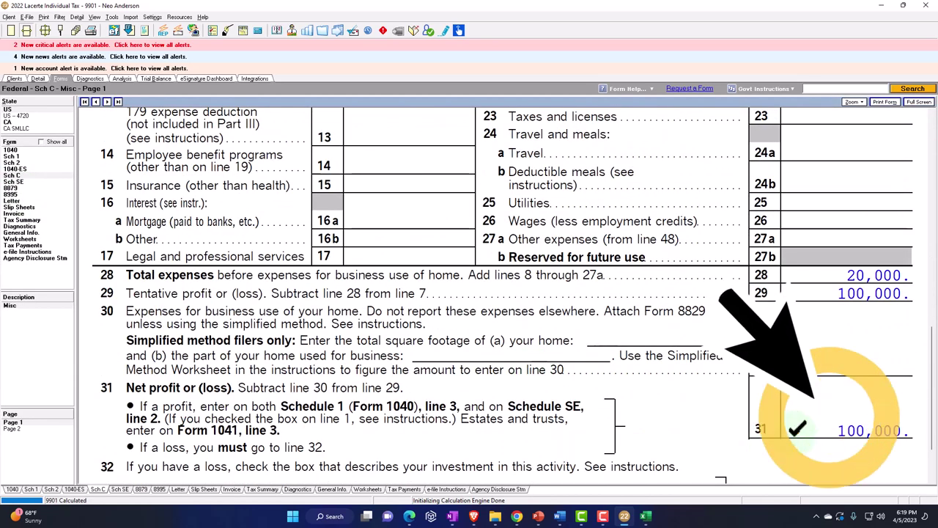
Trace the deduction for one-half of self-employment tax from Schedule SE, line 13, to Schedule 1 page 2, line 15.
{"action": "left_click", "coordinate": [23, 184]}
{"action": "left_click", "coordinate": [22, 181]}
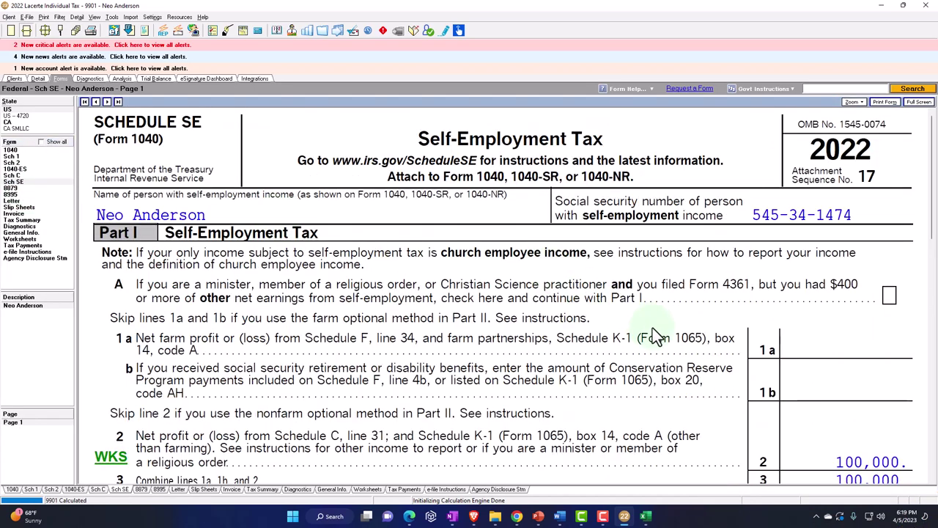
{"action": "scroll", "coordinate": [660, 344], "scroll_direction": "down", "scroll_amount": 15}
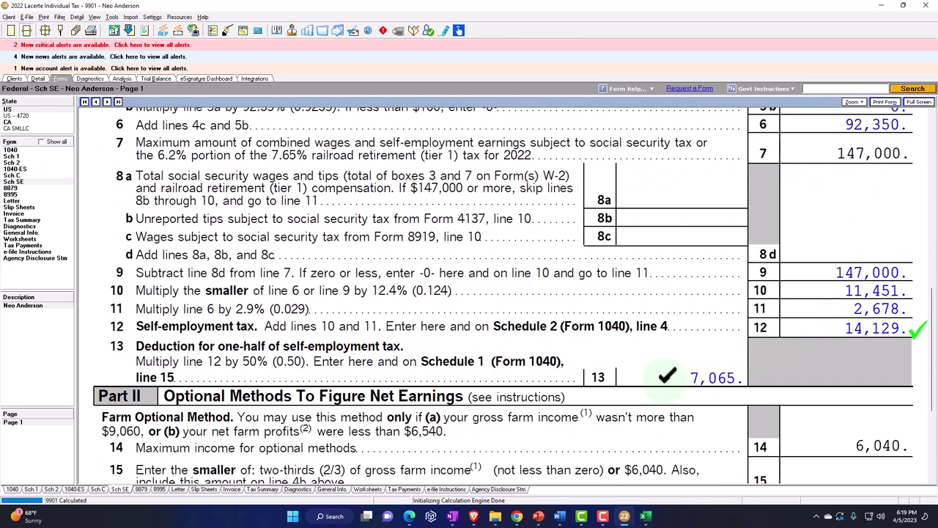
{"action": "left_click", "coordinate": [21, 157]}
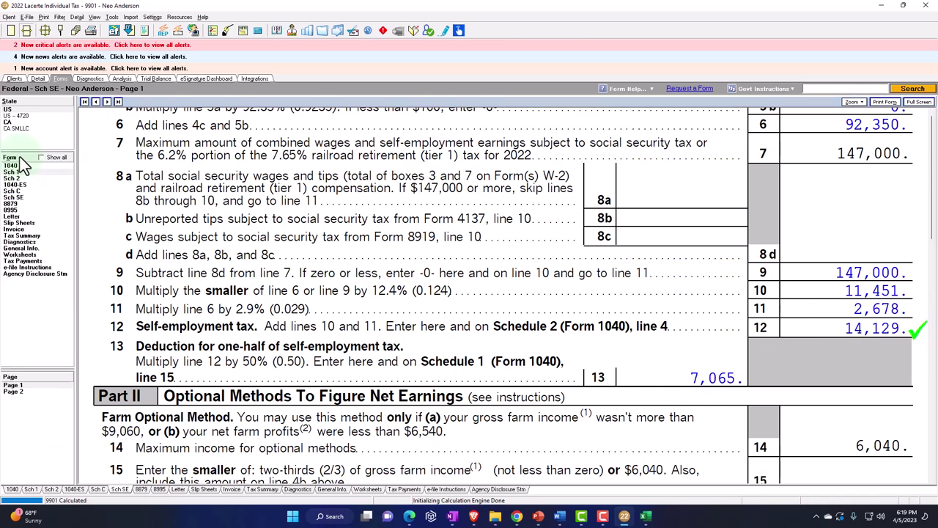
{"action": "left_click", "coordinate": [14, 391]}
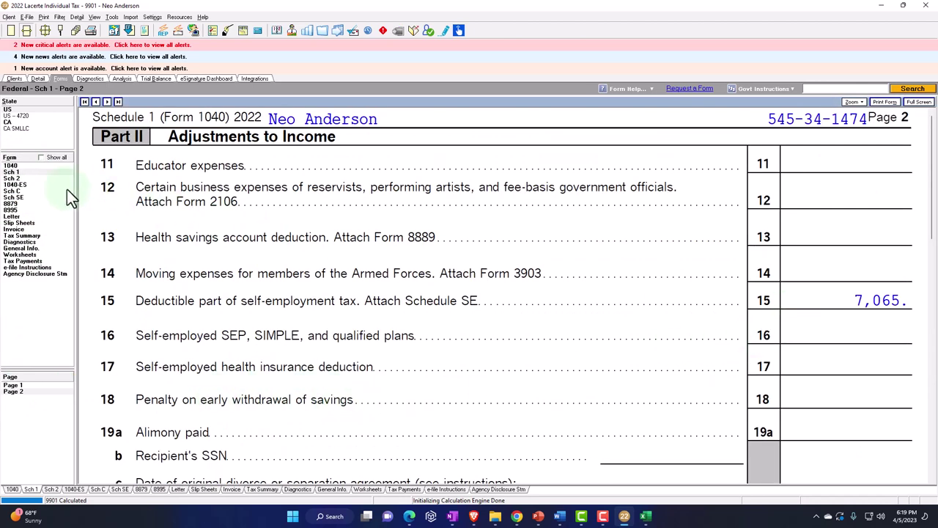
Review the adjustments, deductions and taxable income on lines 10 to 15 of Form 1040 page 1.
{"action": "left_click", "coordinate": [11, 167]}
{"action": "scroll", "coordinate": [515, 297], "scroll_direction": "down", "scroll_amount": 15}
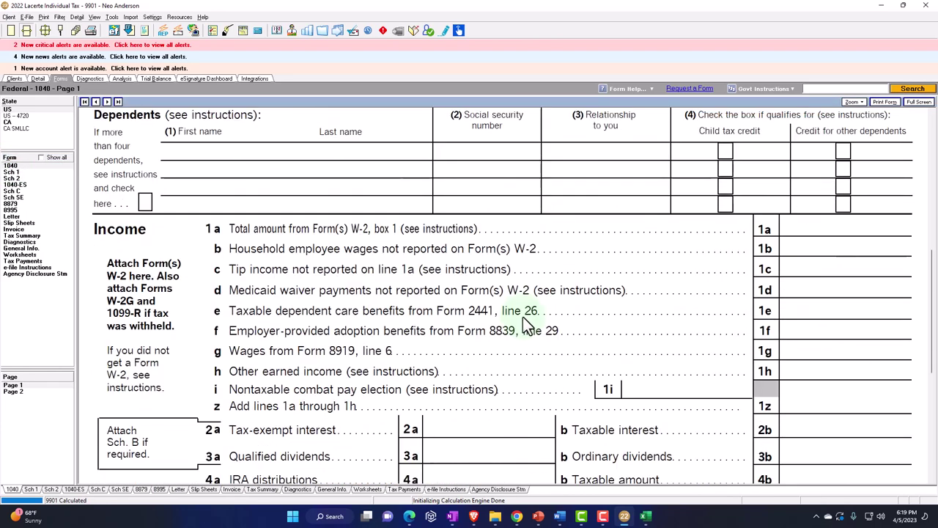
{"action": "scroll", "coordinate": [532, 324], "scroll_direction": "down", "scroll_amount": 2}
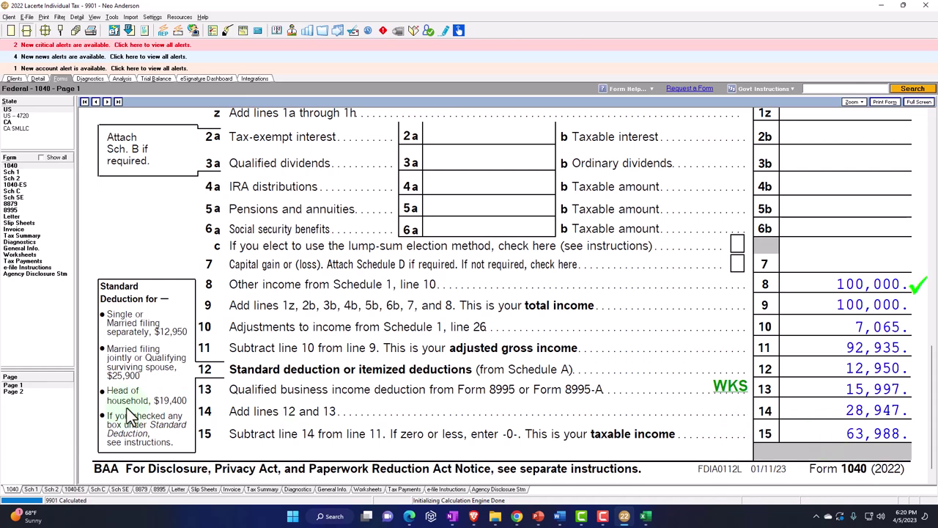
Review the total tax, estimated payments and refund amount on Form 1040 page 2.
{"action": "left_click", "coordinate": [27, 392]}
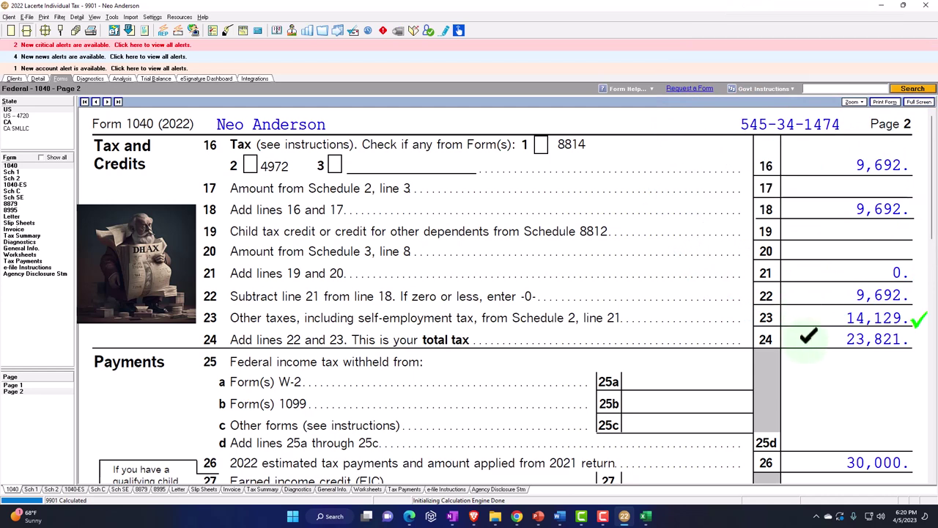
{"action": "scroll", "coordinate": [806, 337], "scroll_direction": "down", "scroll_amount": 4}
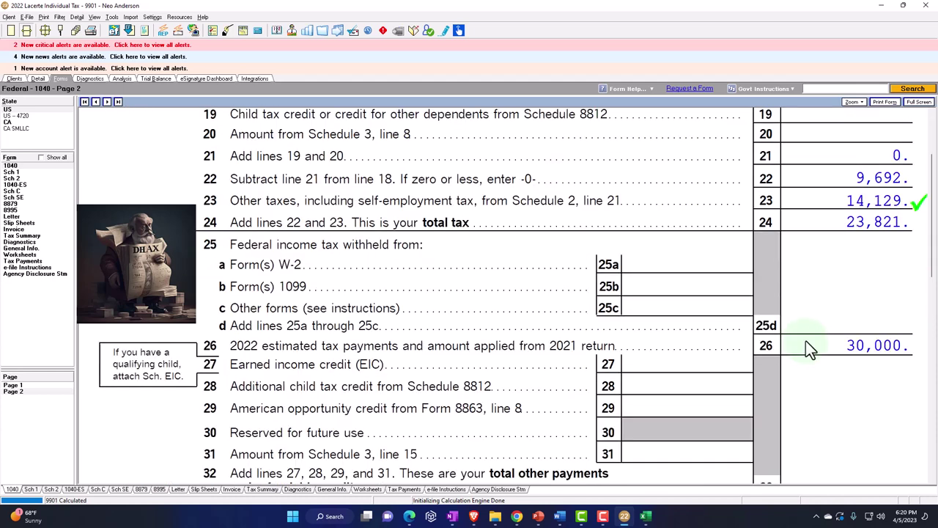
{"action": "scroll", "coordinate": [805, 342], "scroll_direction": "down", "scroll_amount": 6}
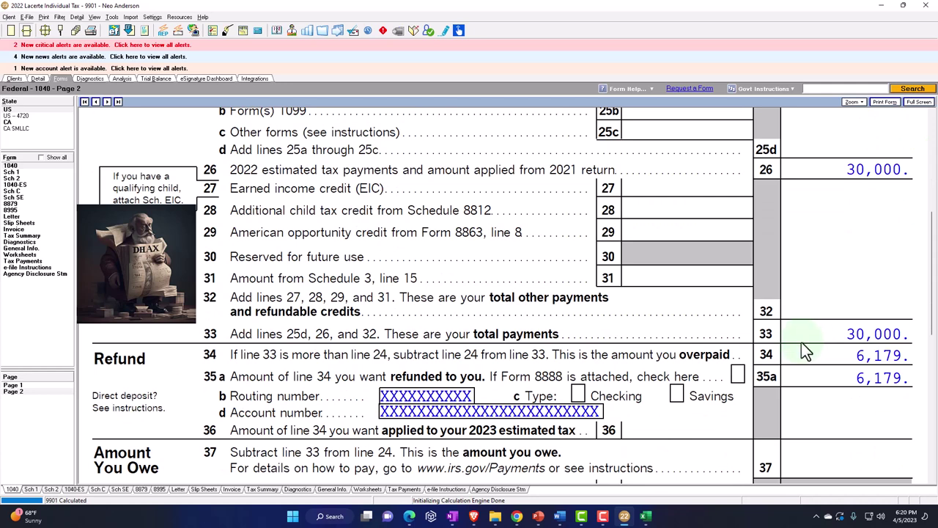
Switch to the Excel workbook and view the 2022 tax formula worksheet.
{"action": "left_click", "coordinate": [647, 517]}
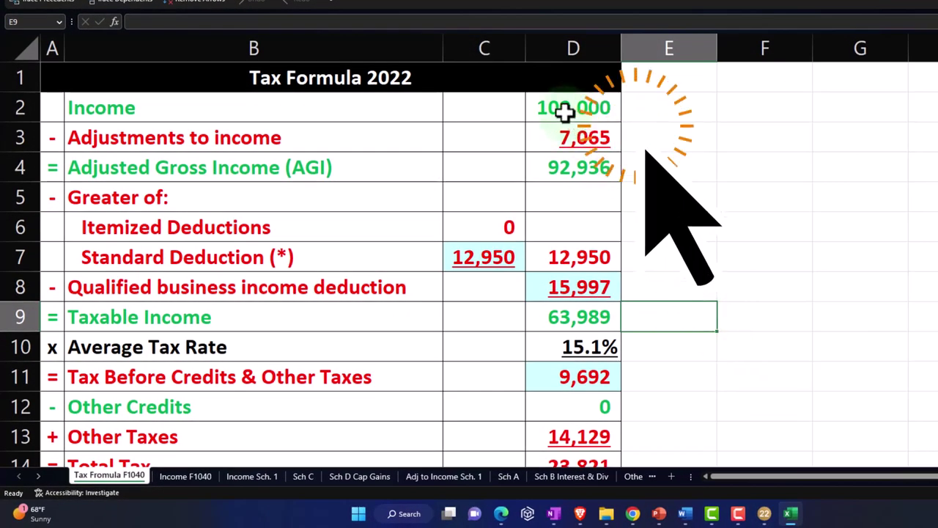
Trace the Income amount in the tax formula to the net income calculation on the Sch C sheet.
{"action": "left_click", "coordinate": [564, 109]}
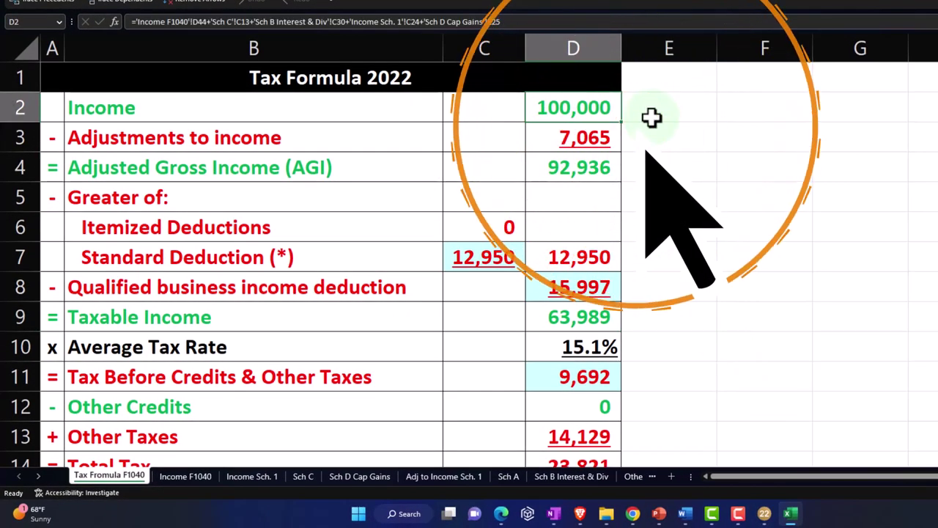
{"action": "left_click", "coordinate": [303, 476]}
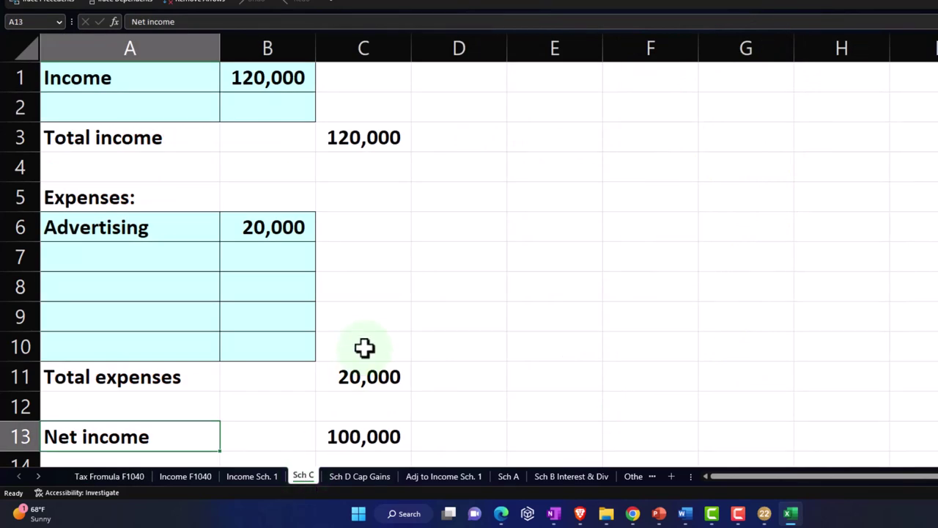
{"action": "scroll", "coordinate": [365, 347], "scroll_direction": "down", "scroll_amount": 1}
{"action": "scroll", "coordinate": [365, 347], "scroll_direction": "up", "scroll_amount": 1}
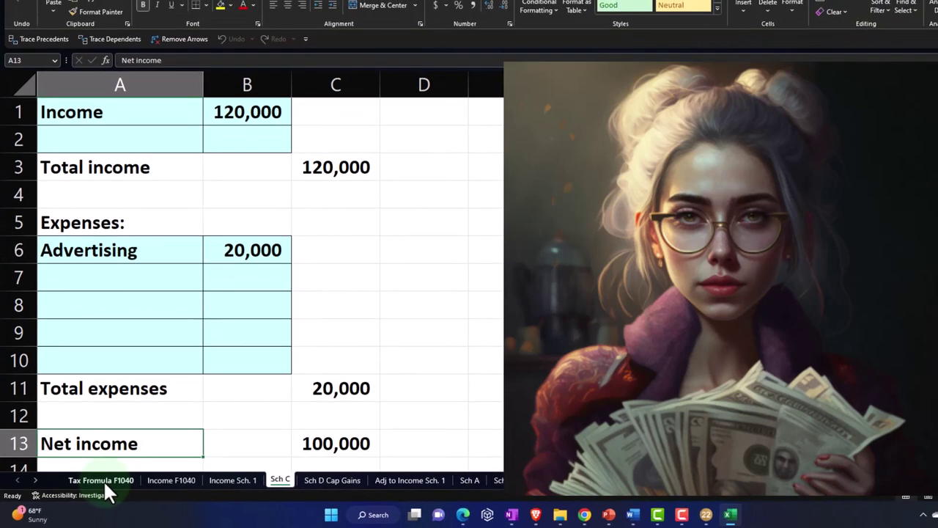
Check the Adjustments to income and Other Taxes cells, then trace Other Taxes to the self-employment tax on the Other Taxes sheet.
{"action": "left_click", "coordinate": [103, 479]}
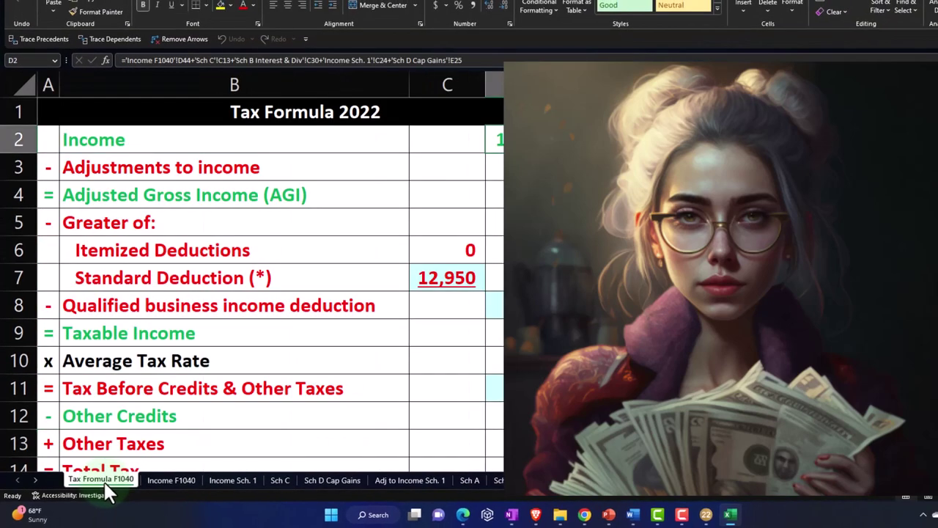
{"action": "left_click", "coordinate": [501, 161]}
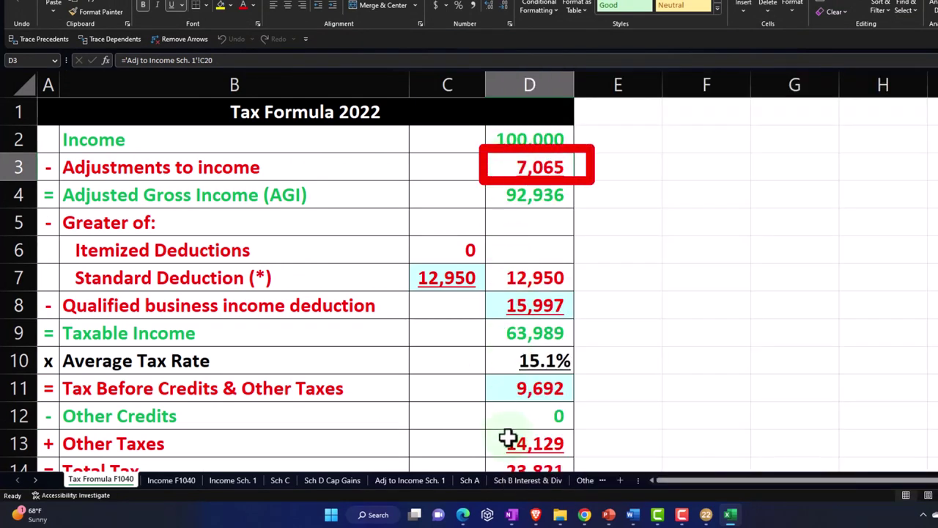
{"action": "left_click", "coordinate": [510, 439]}
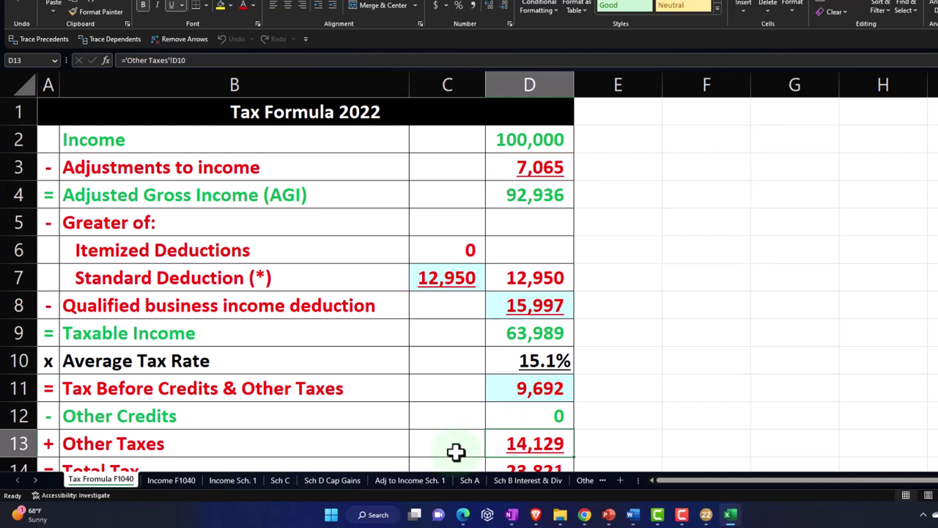
{"action": "left_click", "coordinate": [35, 480]}
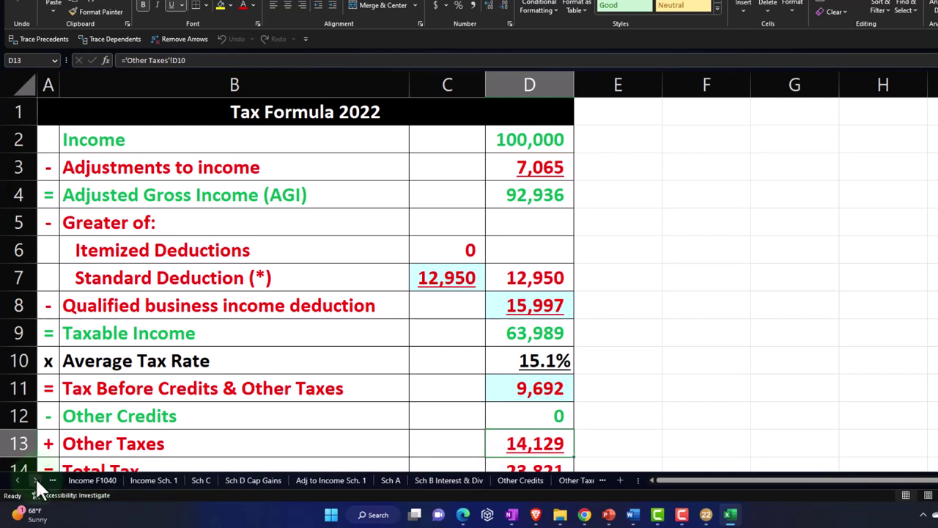
{"action": "left_click", "coordinate": [508, 490]}
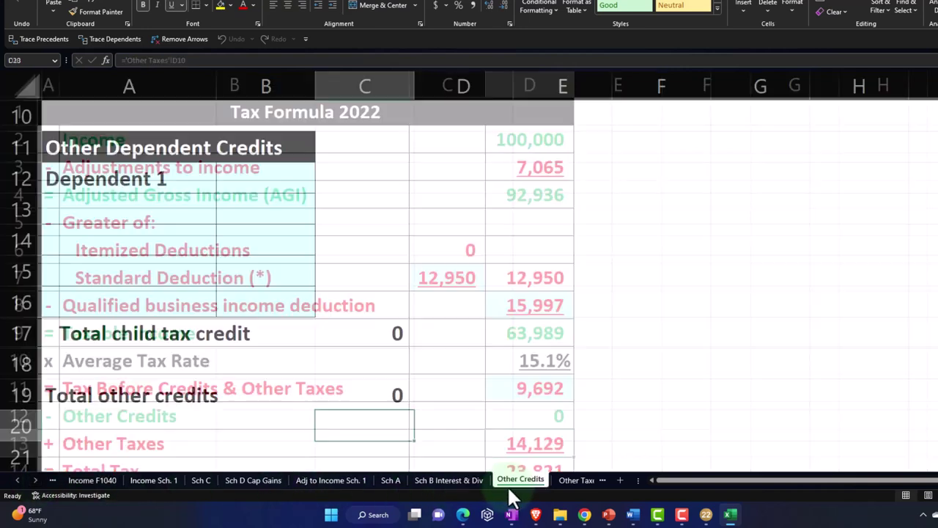
{"action": "scroll", "coordinate": [464, 407], "scroll_direction": "up", "scroll_amount": 3}
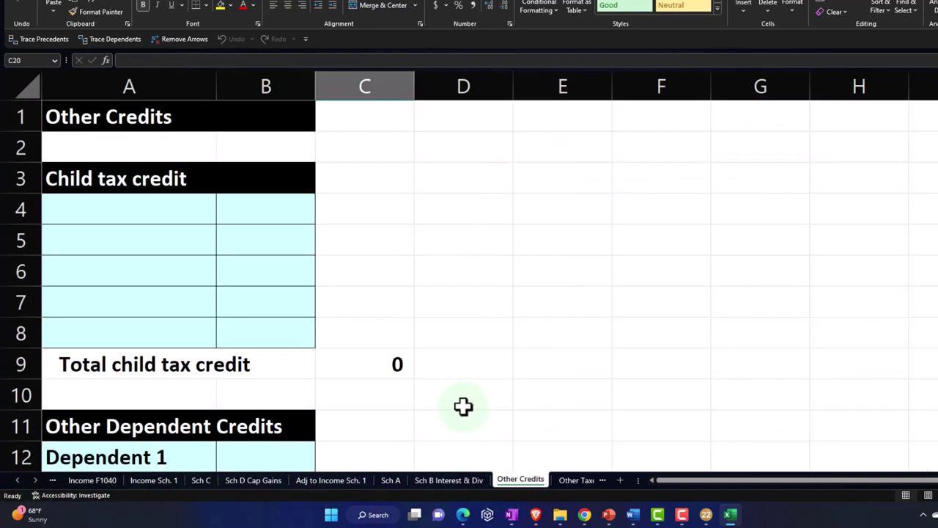
{"action": "scroll", "coordinate": [463, 407], "scroll_direction": "down", "scroll_amount": 5}
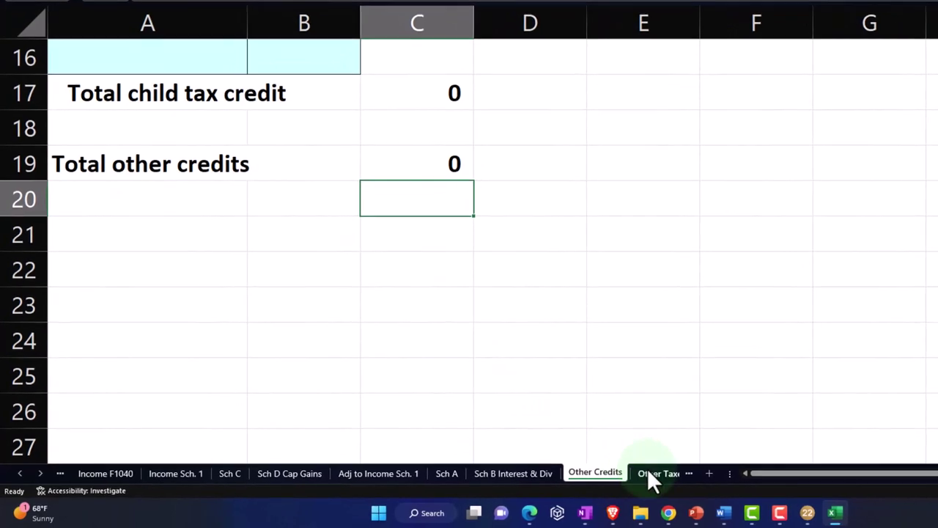
{"action": "left_click", "coordinate": [648, 474]}
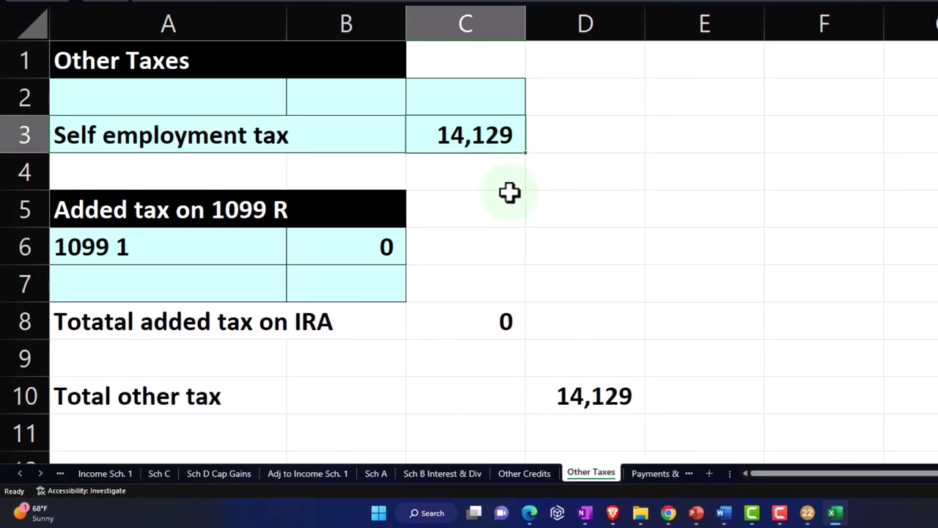
Trace Adjustments to income from the tax formula sheet to the half self-employment tax in C4 of the Adj to Income Sch. 1 sheet.
{"action": "left_click", "coordinate": [26, 469]}
{"action": "left_click", "coordinate": [113, 473]}
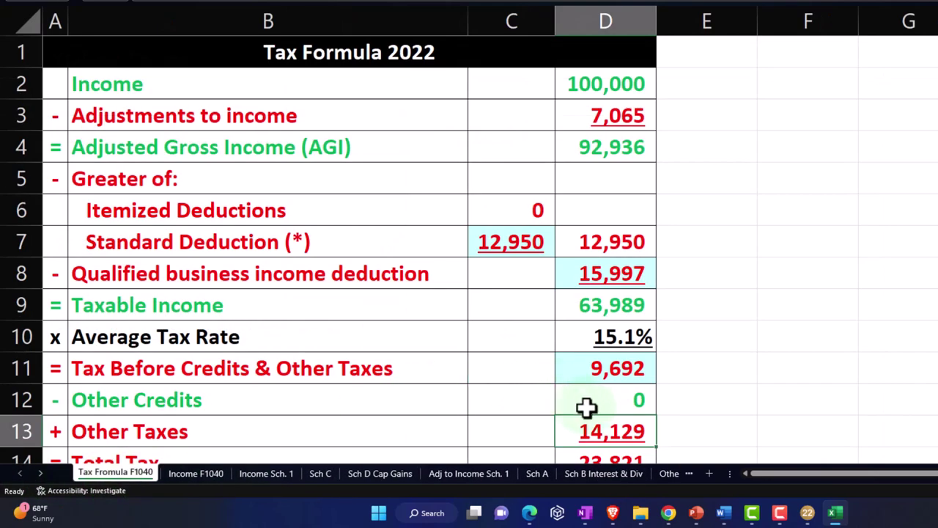
{"action": "left_click", "coordinate": [614, 115]}
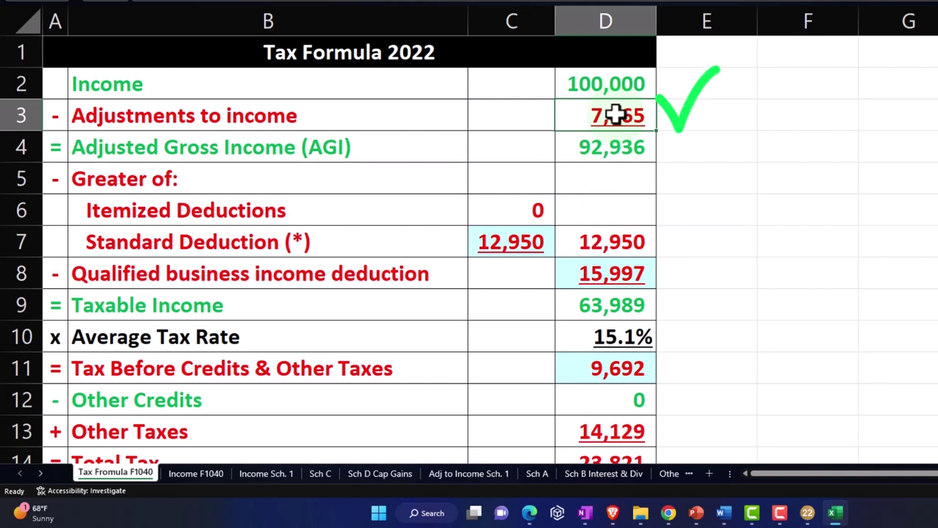
{"action": "left_click", "coordinate": [471, 473]}
{"action": "left_click", "coordinate": [450, 147]}
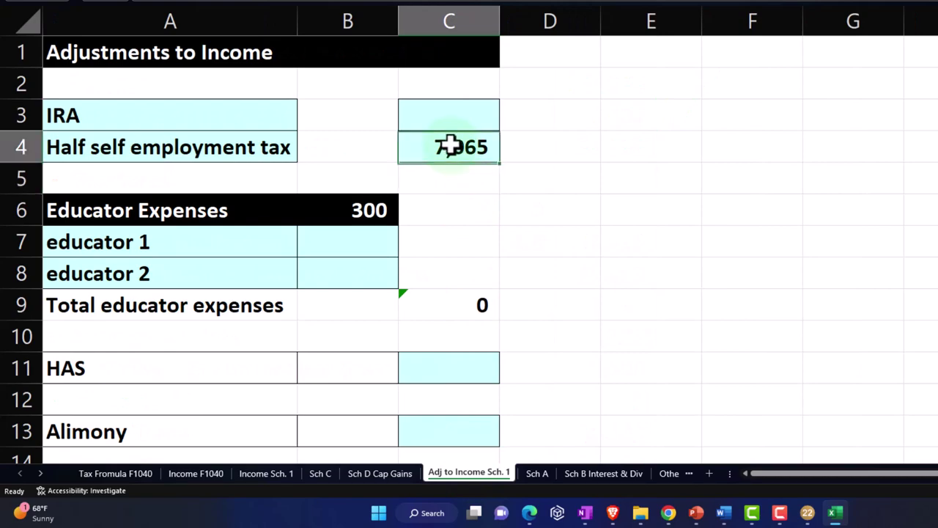
Examine the AGI, standard deduction, qualified business income deduction and taxable income cells on the tax formula sheet.
{"action": "left_click", "coordinate": [115, 473]}
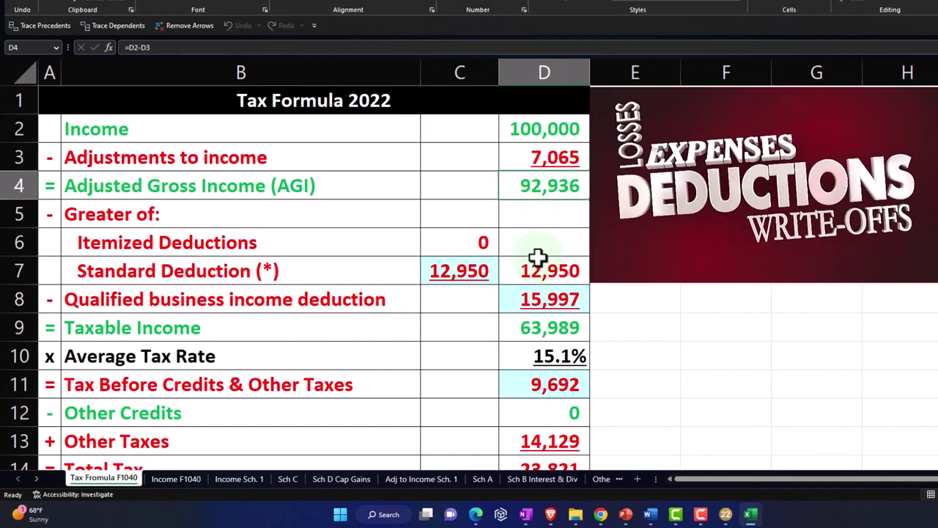
{"action": "left_click", "coordinate": [446, 266]}
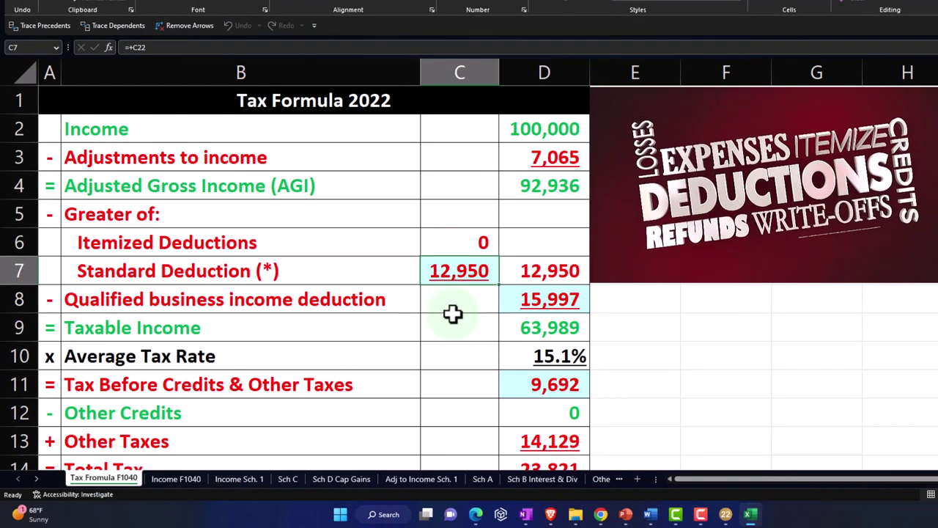
{"action": "left_click", "coordinate": [544, 302]}
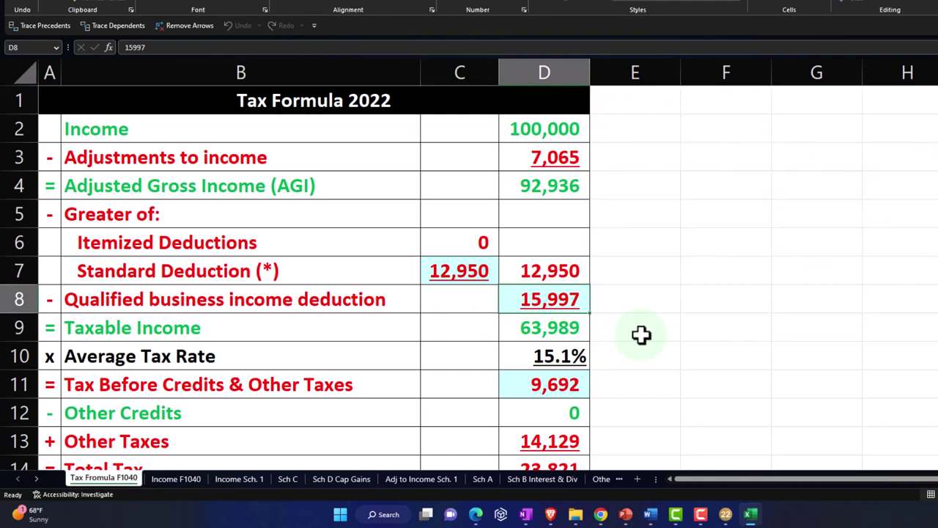
{"action": "left_click", "coordinate": [549, 330]}
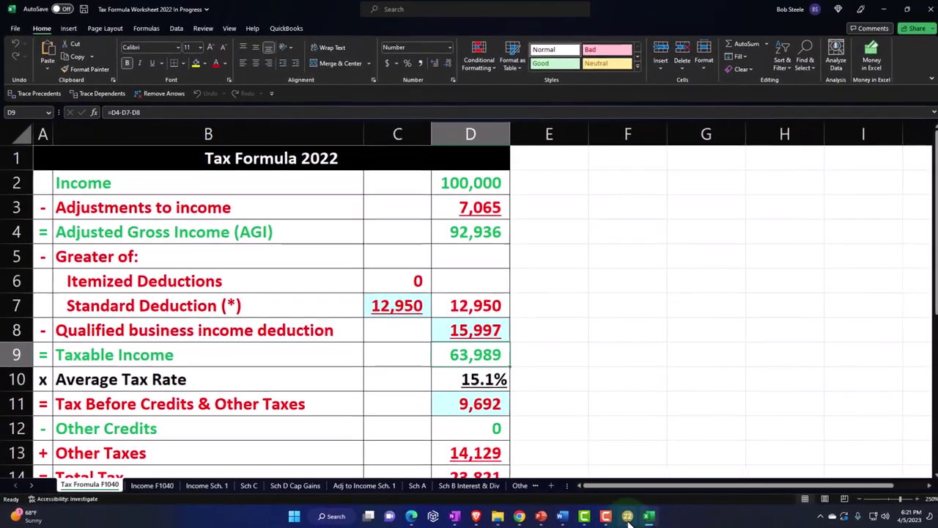
Switch to Lacerte and compare the worksheet with lines 8 to 15 of Form 1040 page 1.
{"action": "left_click", "coordinate": [628, 516]}
{"action": "left_click", "coordinate": [12, 385]}
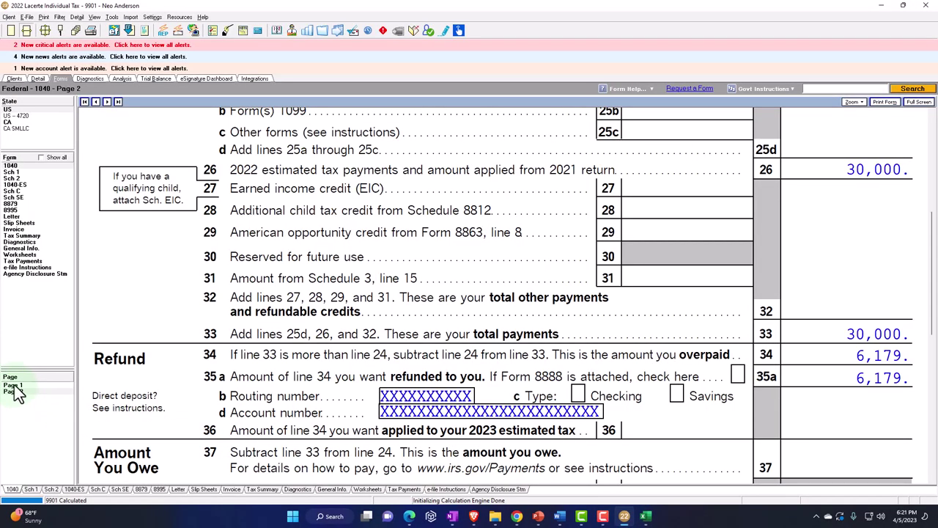
{"action": "scroll", "coordinate": [559, 381], "scroll_direction": "down", "scroll_amount": 10}
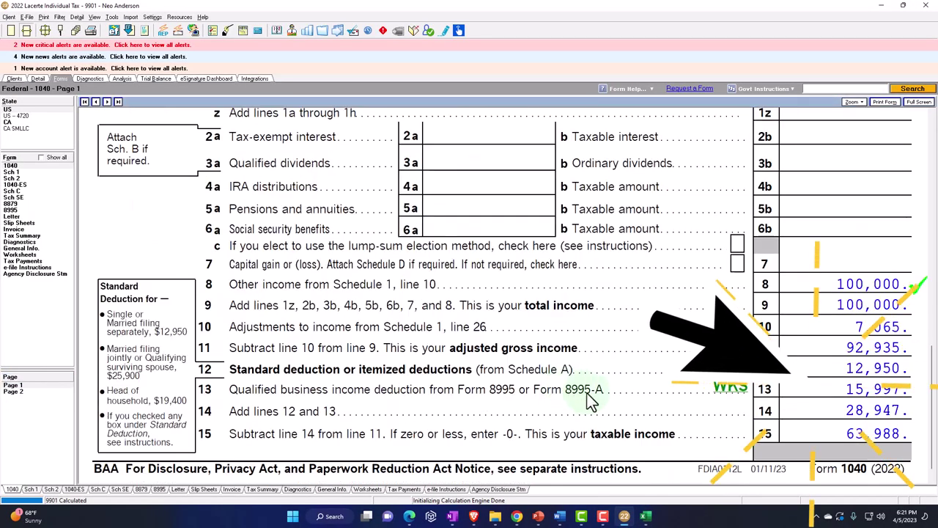
Compare Tax Before Credits & Other Taxes in the Excel worksheet with line 16 of Form 1040 page 2 in Lacerte.
{"action": "left_click", "coordinate": [645, 516]}
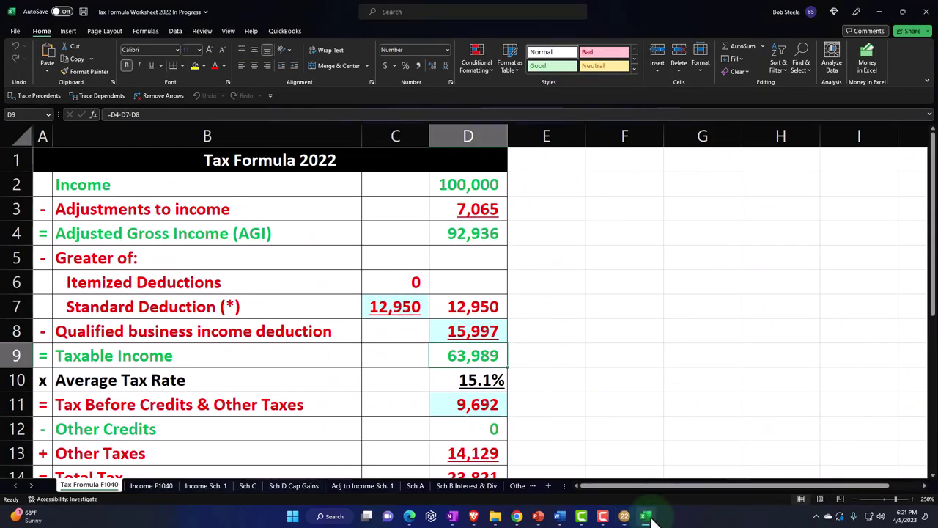
{"action": "left_click", "coordinate": [469, 403]}
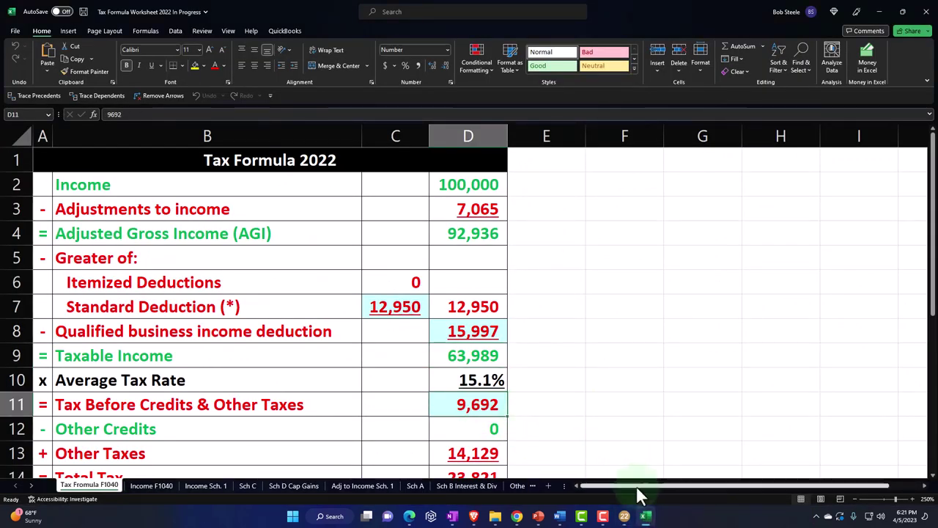
{"action": "left_click", "coordinate": [624, 516]}
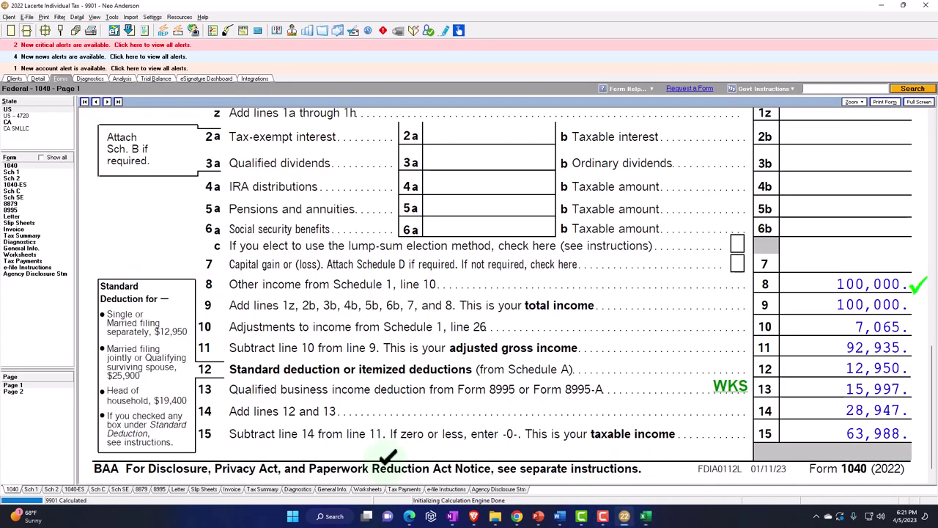
{"action": "left_click", "coordinate": [33, 392]}
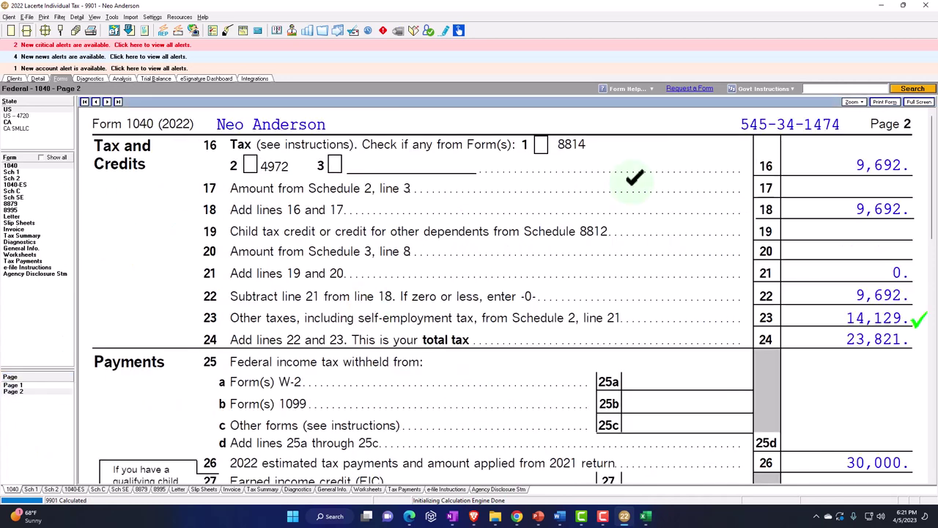
Switch to Excel and examine the Other Taxes, Total Tax and Payments & Refundable Credits rows of the tax formula.
{"action": "left_click", "coordinate": [645, 516]}
{"action": "scroll", "coordinate": [495, 407], "scroll_direction": "down", "scroll_amount": 1}
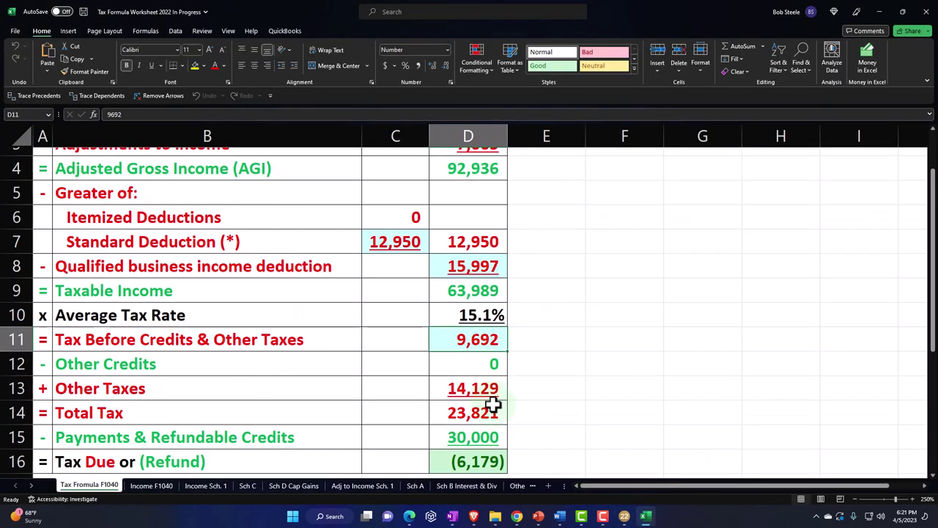
{"action": "left_click", "coordinate": [476, 384]}
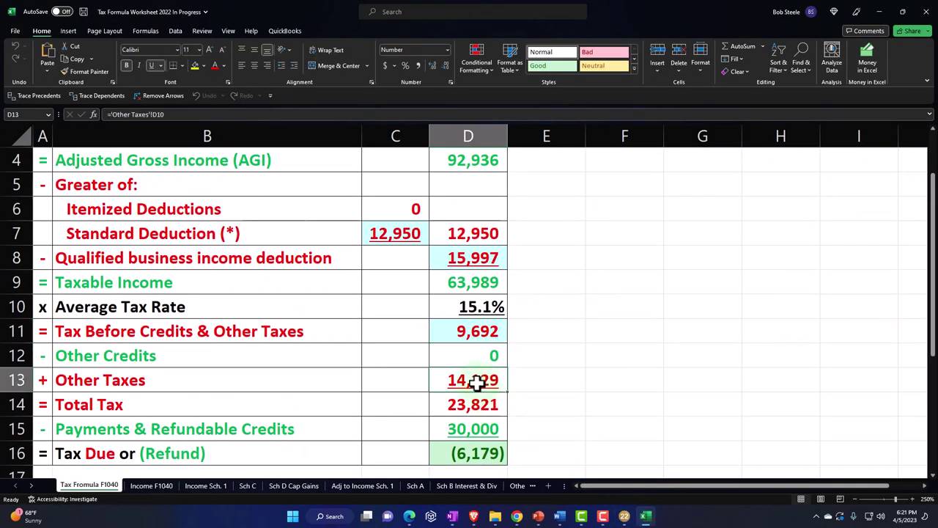
{"action": "left_click", "coordinate": [487, 430]}
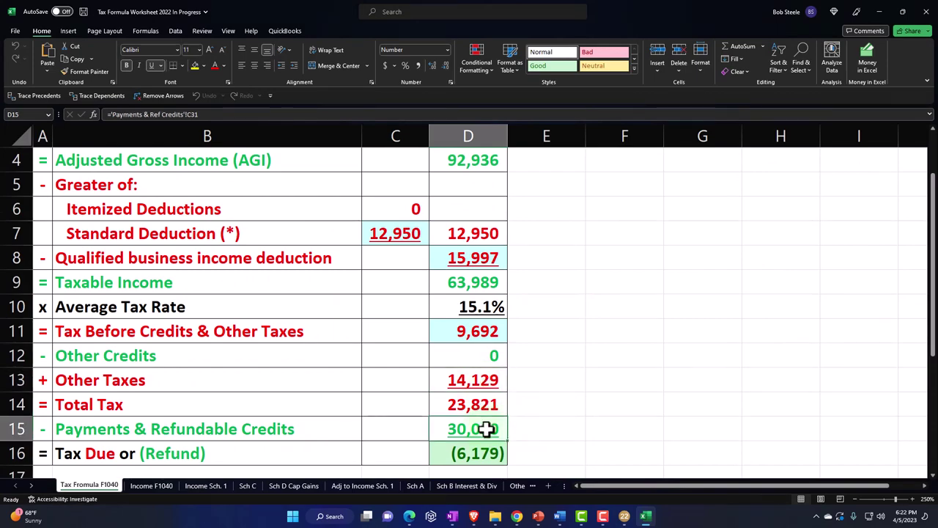
Compare the payments and refund on Form 1040 page 2 in Lacerte with the Tax Due or (Refund) row in Excel.
{"action": "left_click", "coordinate": [645, 517]}
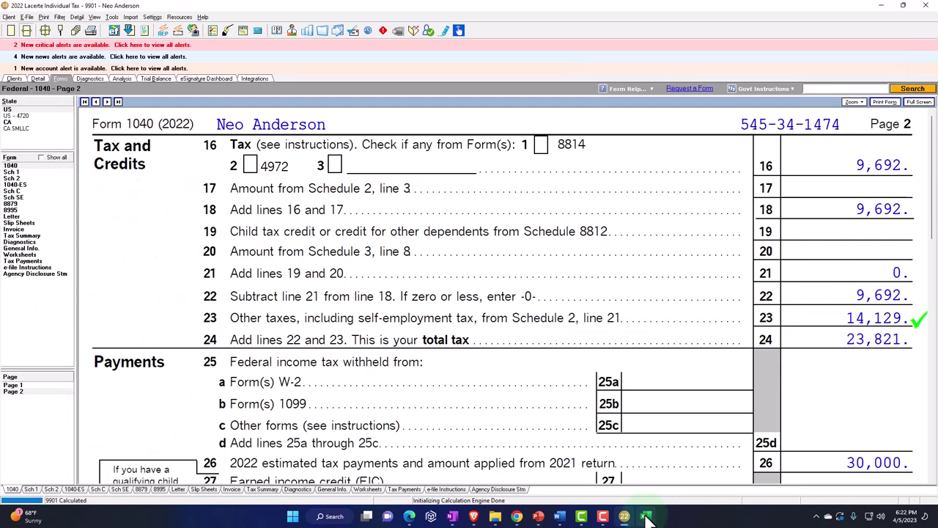
{"action": "scroll", "coordinate": [660, 385], "scroll_direction": "down", "scroll_amount": 6}
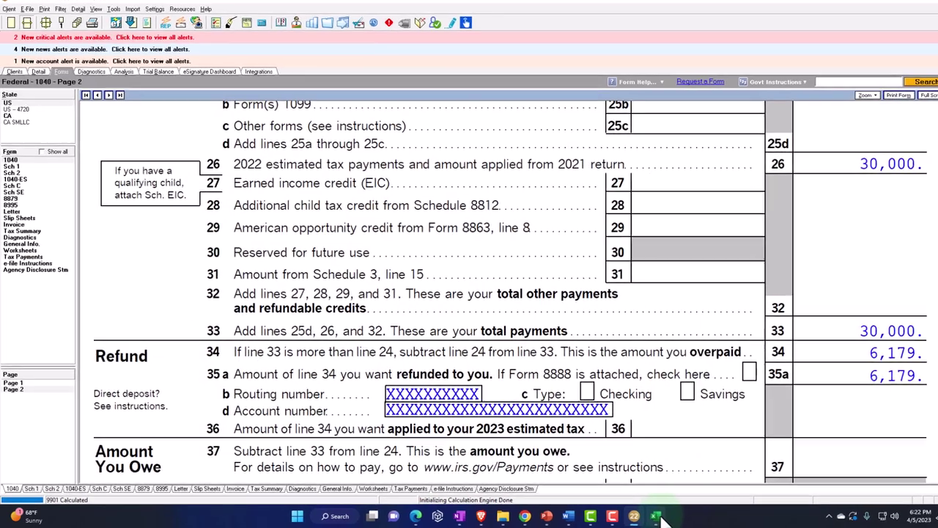
{"action": "left_click", "coordinate": [657, 516]}
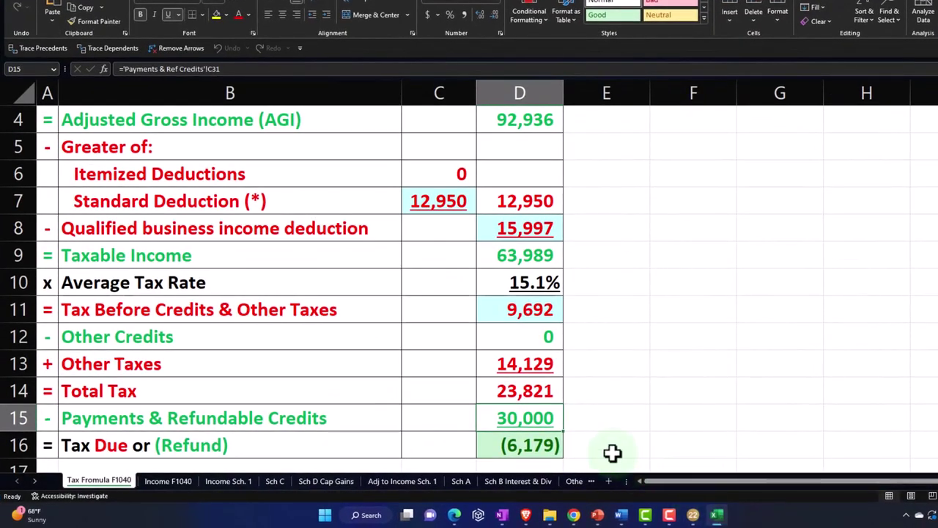
{"action": "left_click", "coordinate": [459, 365]}
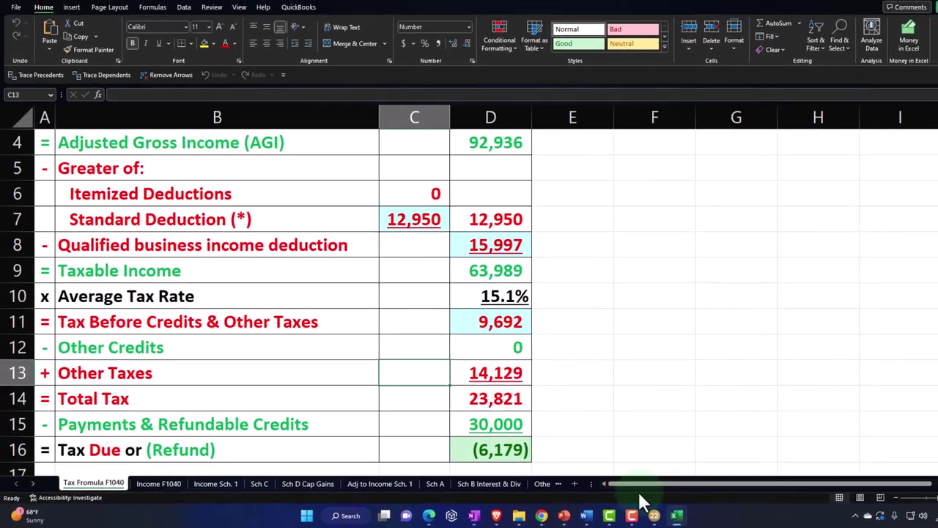
Switch to Lacerte and review Schedule C from gross receipts through expenses to the net profit on line 31.
{"action": "left_click", "coordinate": [654, 515]}
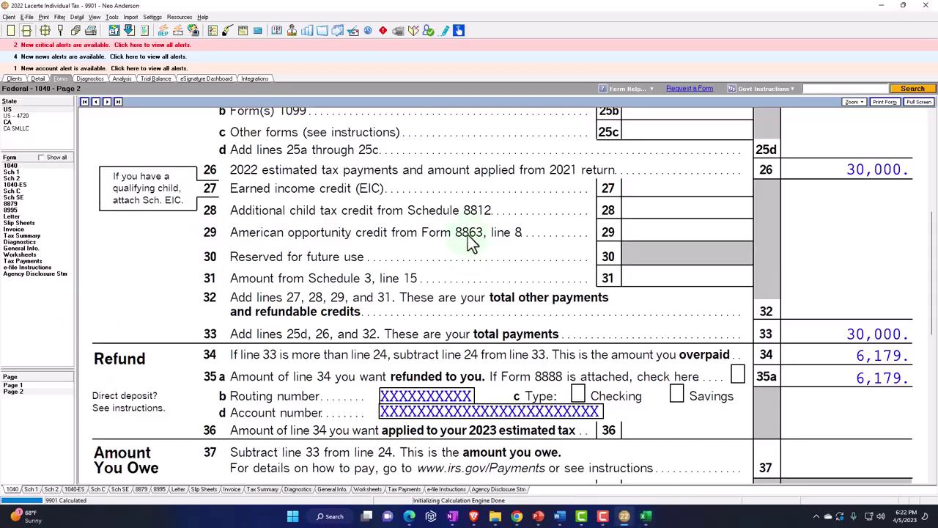
{"action": "left_click", "coordinate": [20, 193]}
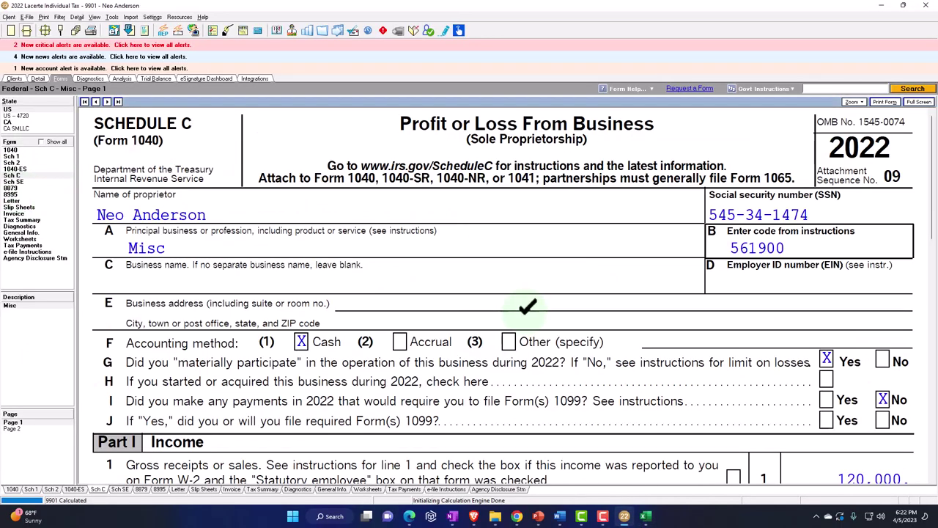
{"action": "scroll", "coordinate": [548, 312], "scroll_direction": "down", "scroll_amount": 10}
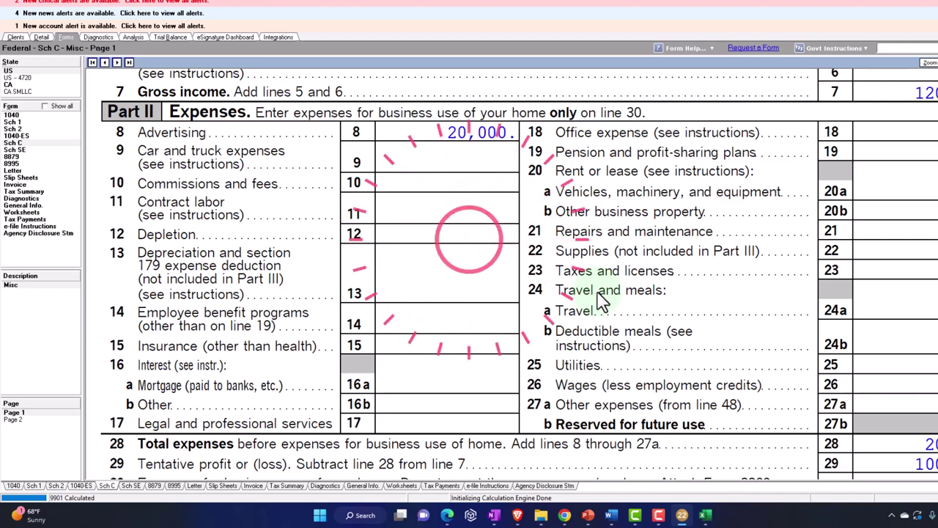
{"action": "scroll", "coordinate": [653, 283], "scroll_direction": "down", "scroll_amount": 5}
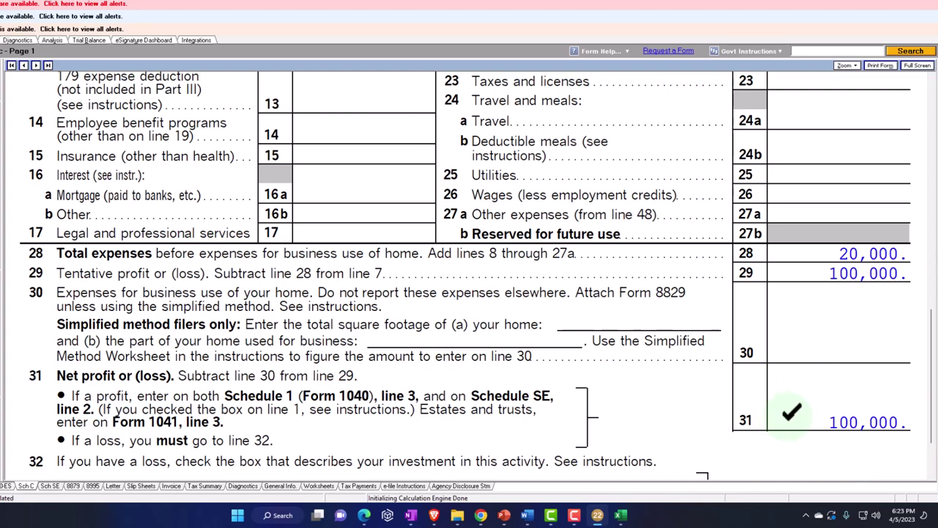
Recheck the Schedule C expense lines from advertising to total expenses and tentative profit.
{"action": "scroll", "coordinate": [792, 413], "scroll_direction": "up", "scroll_amount": 6}
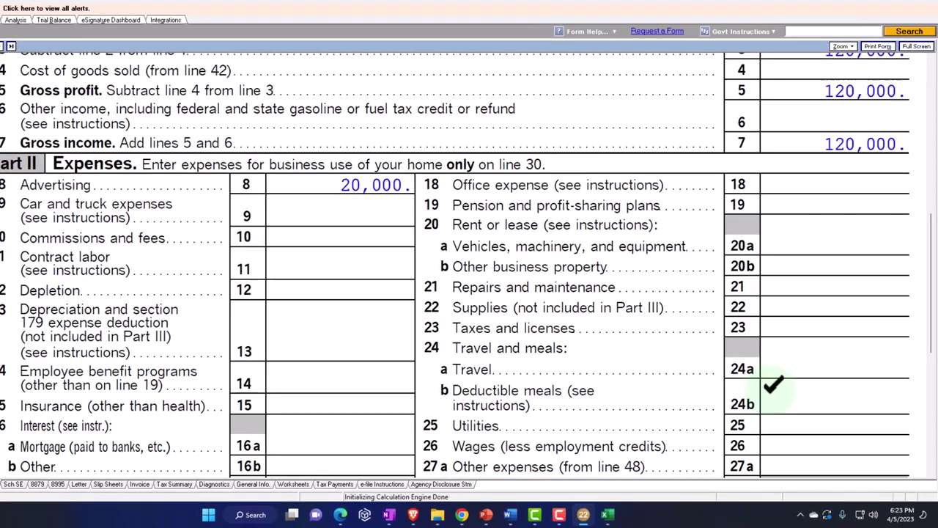
{"action": "scroll", "coordinate": [771, 382], "scroll_direction": "down", "scroll_amount": 2}
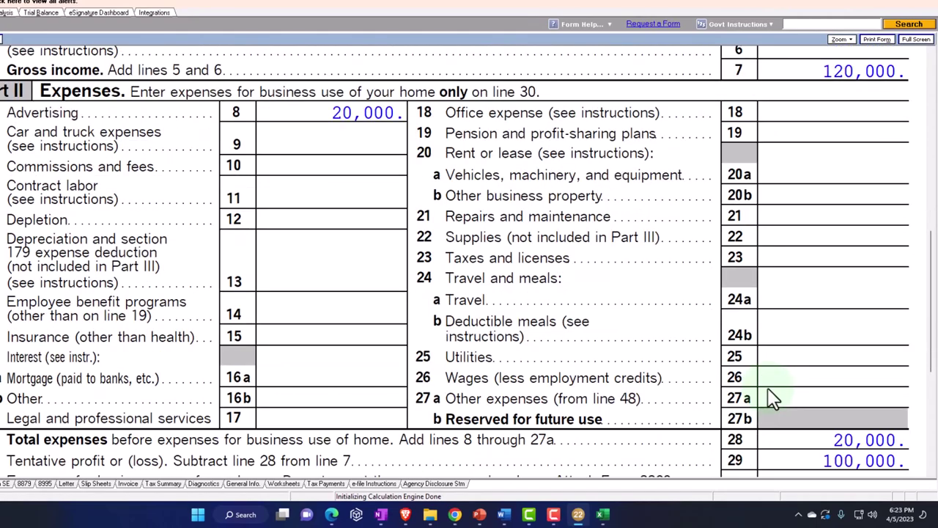
{"action": "scroll", "coordinate": [765, 391], "scroll_direction": "down", "scroll_amount": 4}
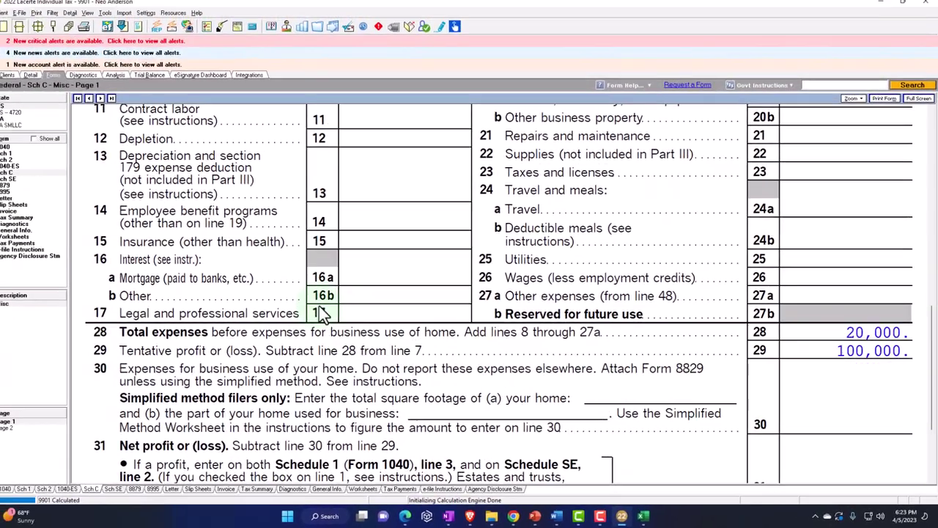
Open Schedule SE and review it from the line 2 net profit to the self-employment tax and the one-half deduction on line 13.
{"action": "left_click", "coordinate": [14, 180]}
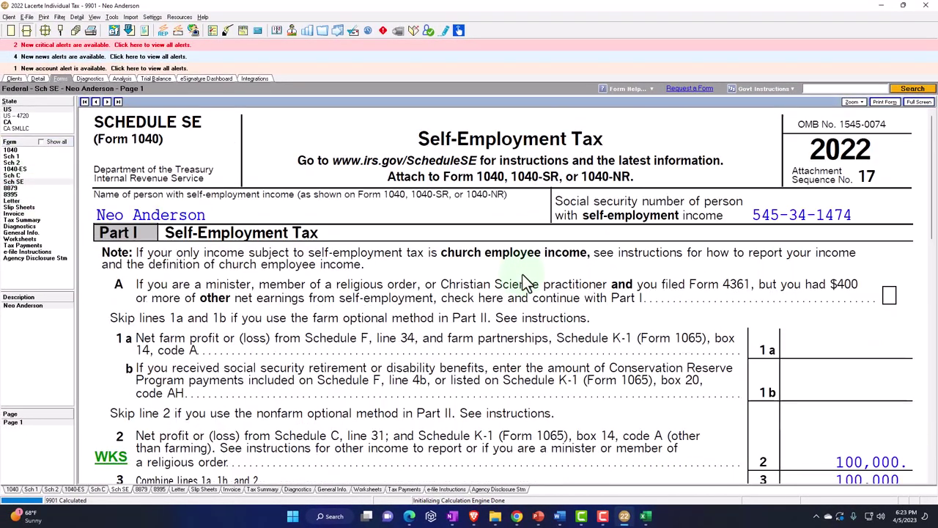
{"action": "scroll", "coordinate": [525, 281], "scroll_direction": "down", "scroll_amount": 5}
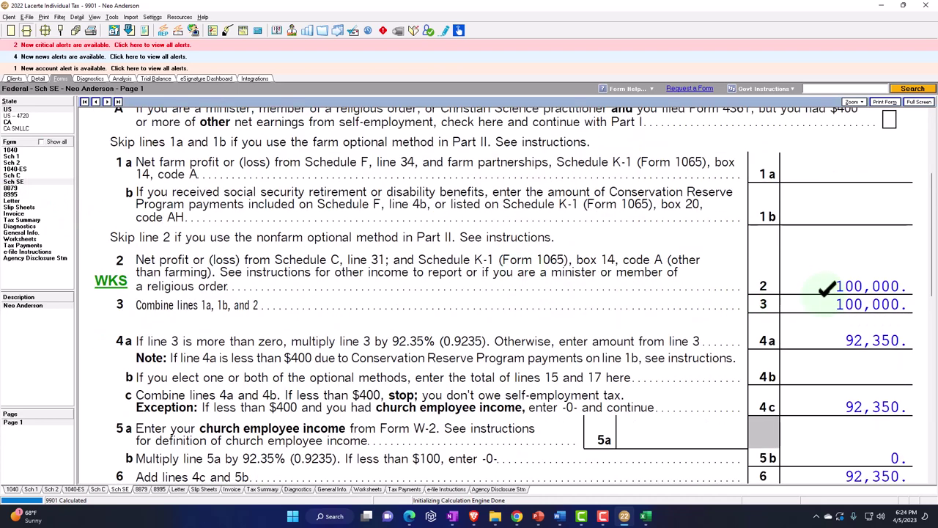
{"action": "scroll", "coordinate": [822, 291], "scroll_direction": "down", "scroll_amount": 2}
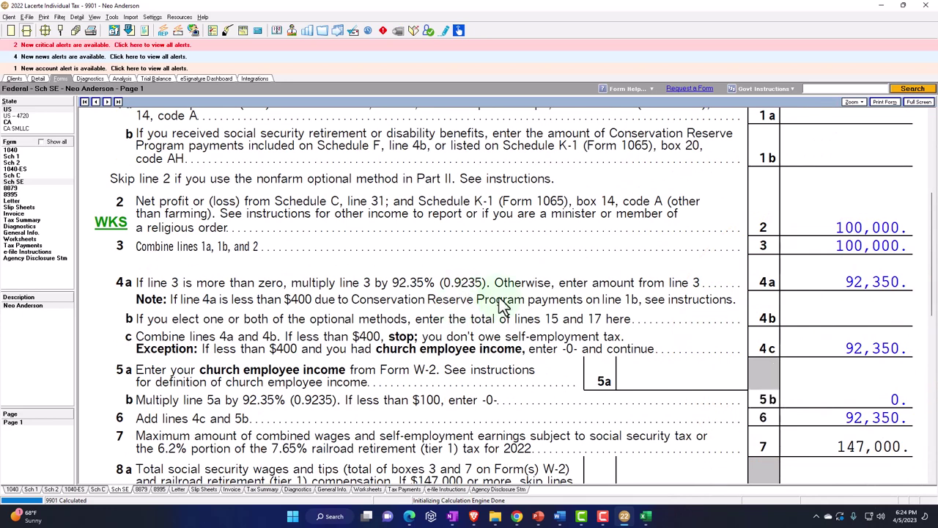
{"action": "scroll", "coordinate": [812, 279], "scroll_direction": "down", "scroll_amount": 2}
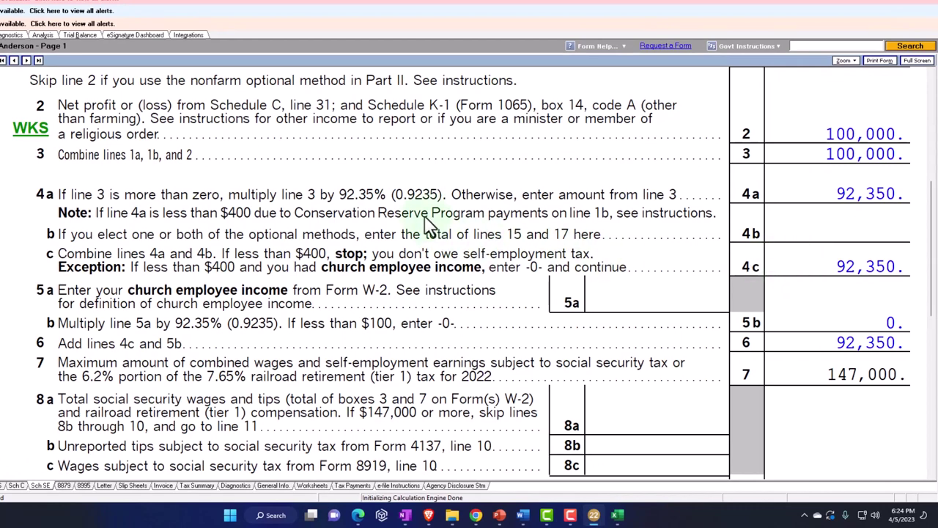
{"action": "scroll", "coordinate": [431, 225], "scroll_direction": "down", "scroll_amount": 6}
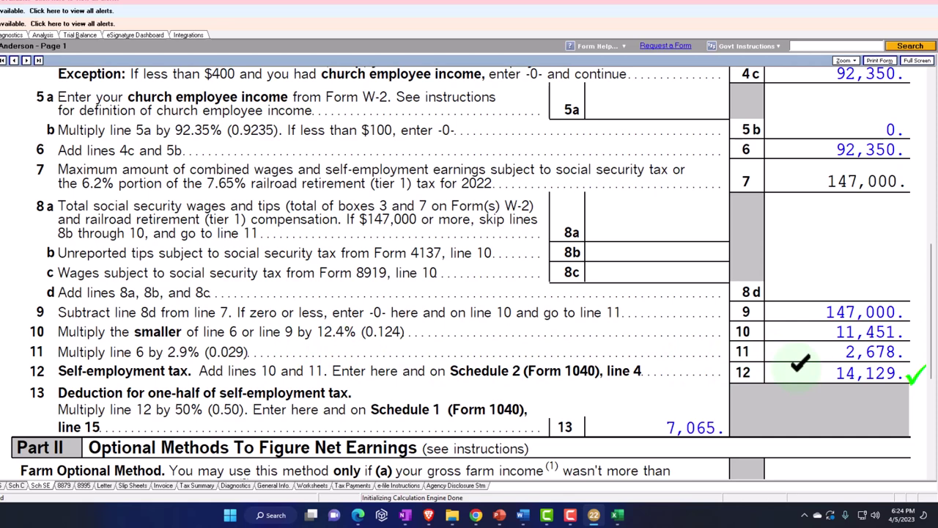
{"action": "left_click", "coordinate": [797, 364]}
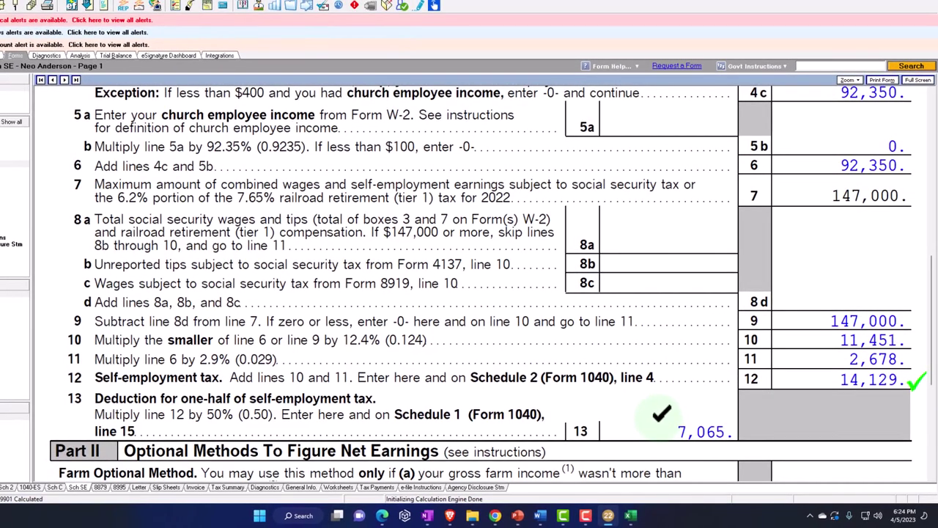
{"action": "scroll", "coordinate": [662, 414], "scroll_direction": "up", "scroll_amount": 8}
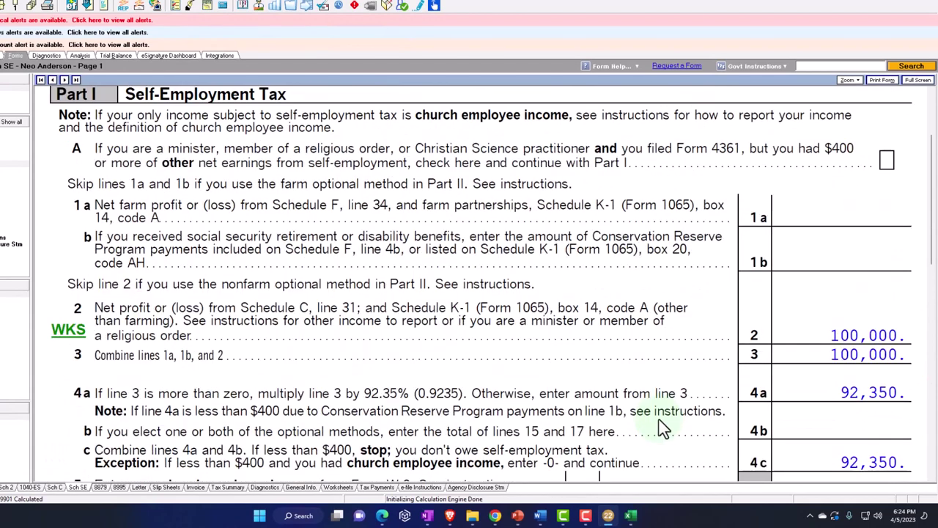
{"action": "scroll", "coordinate": [662, 425], "scroll_direction": "up", "scroll_amount": 1}
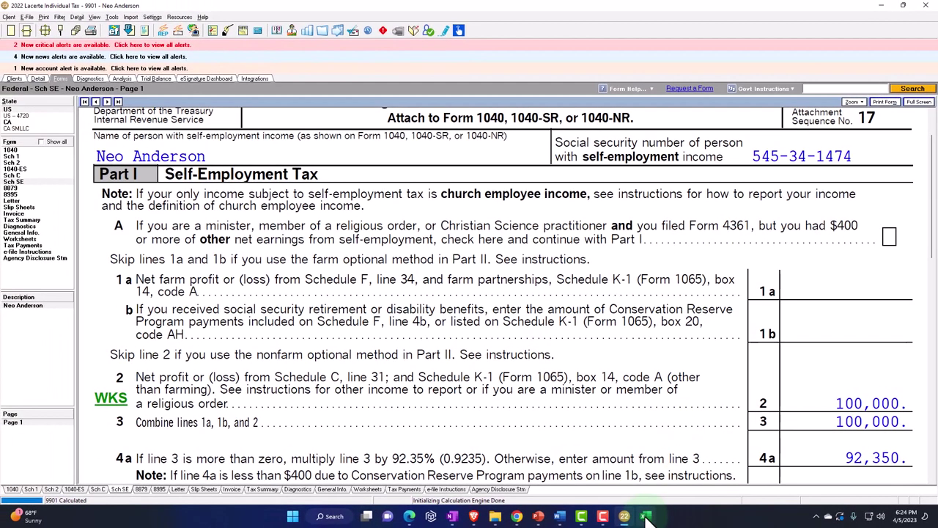
Switch to Excel and check half self-employment tax on the Adj to Income Sch. 1 sheet and self-employment tax on Other Taxes.
{"action": "left_click", "coordinate": [645, 516]}
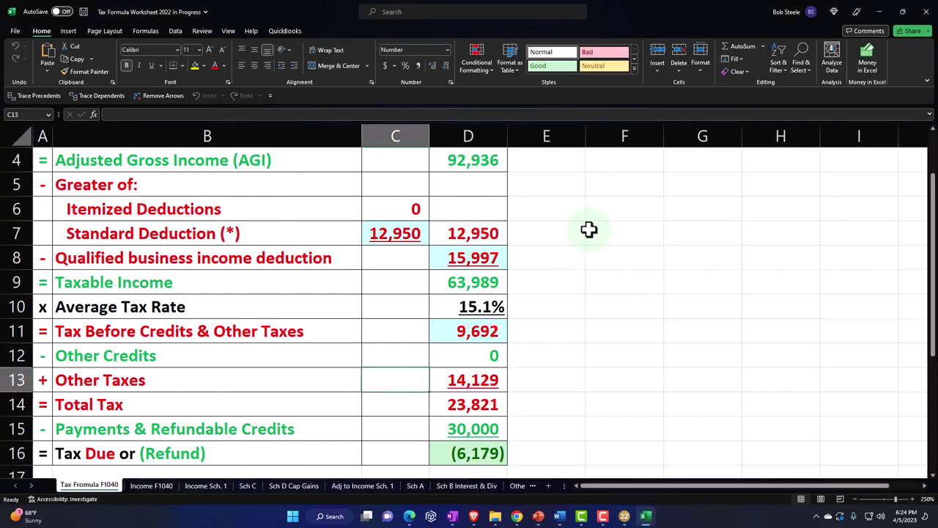
{"action": "left_click", "coordinate": [32, 485]}
{"action": "left_click", "coordinate": [32, 485]}
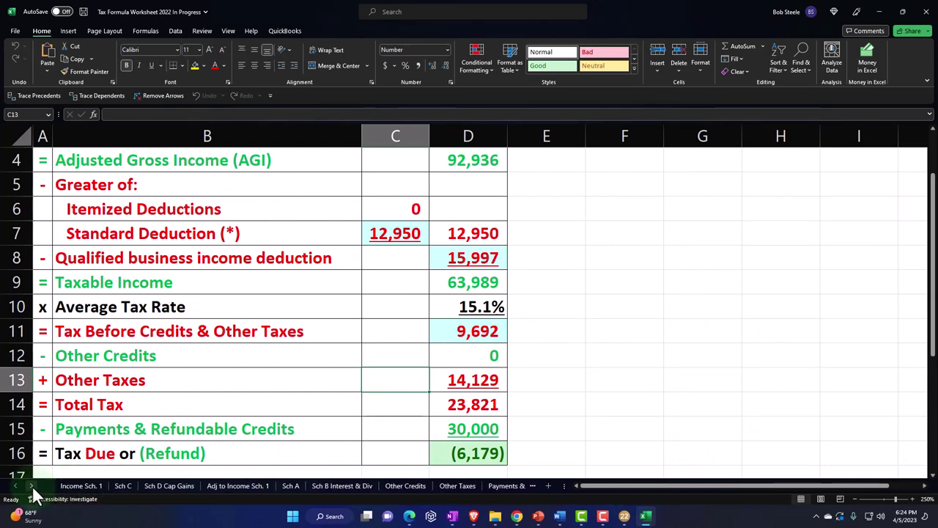
{"action": "left_click", "coordinate": [32, 485]}
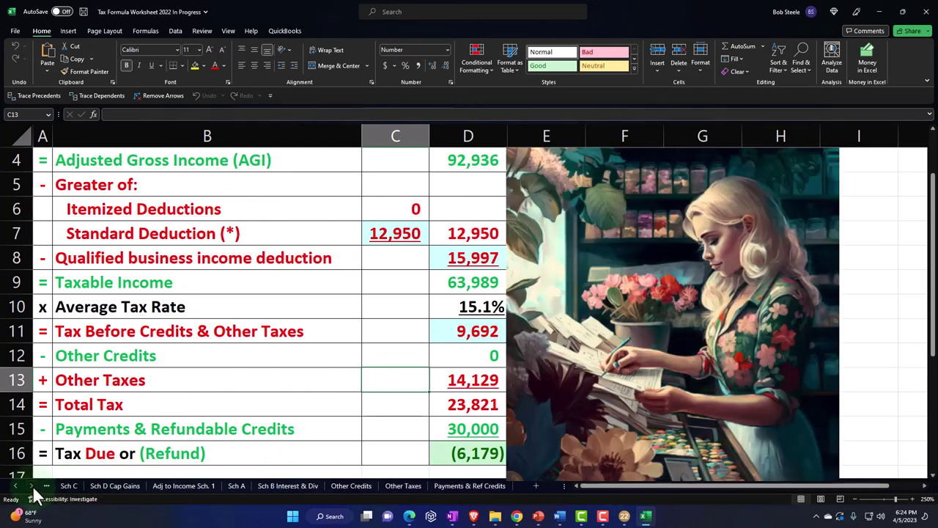
{"action": "left_click", "coordinate": [181, 485]}
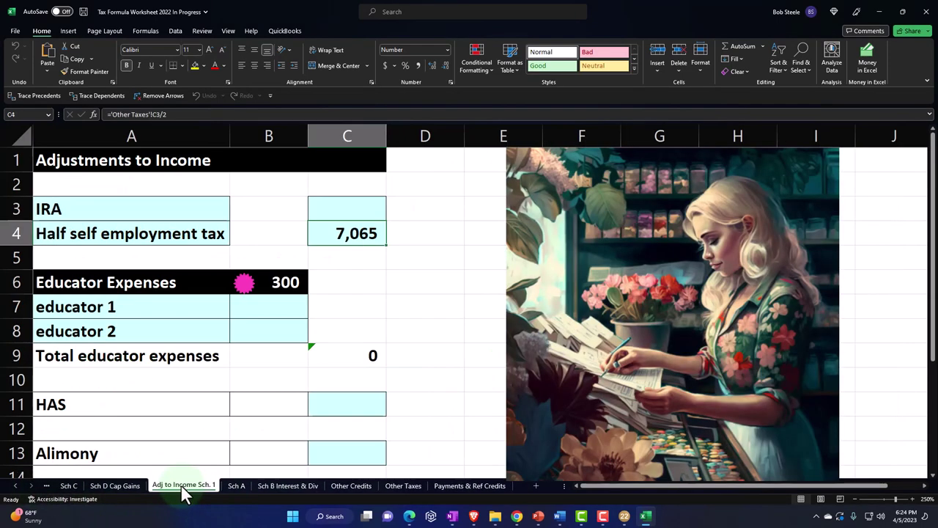
{"action": "left_click", "coordinate": [345, 486]}
{"action": "left_click", "coordinate": [411, 486]}
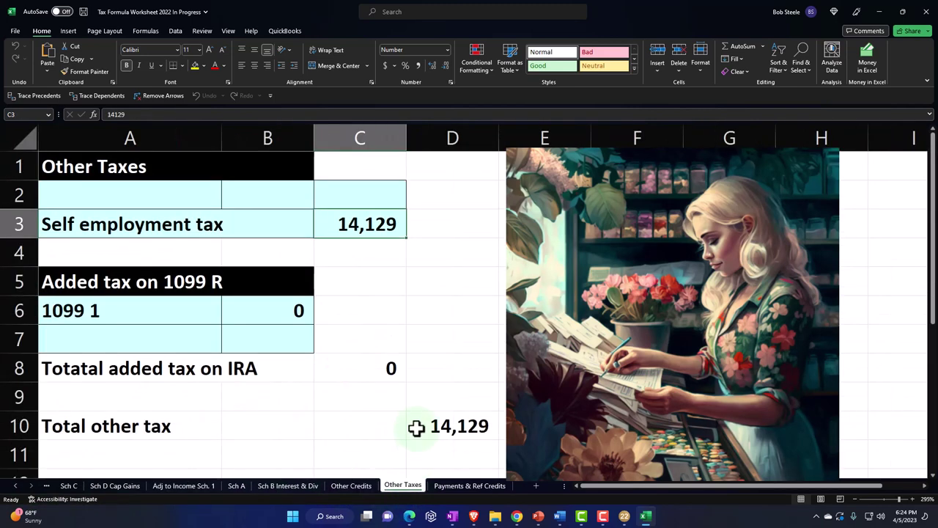
Narrow column E on the Other Taxes sheet to a thin spacer beside the existing tax tables.
{"action": "left_click", "coordinate": [542, 339]}
{"action": "scroll", "coordinate": [542, 339], "scroll_direction": "down", "scroll_amount": 5, "text": "ctrl"}
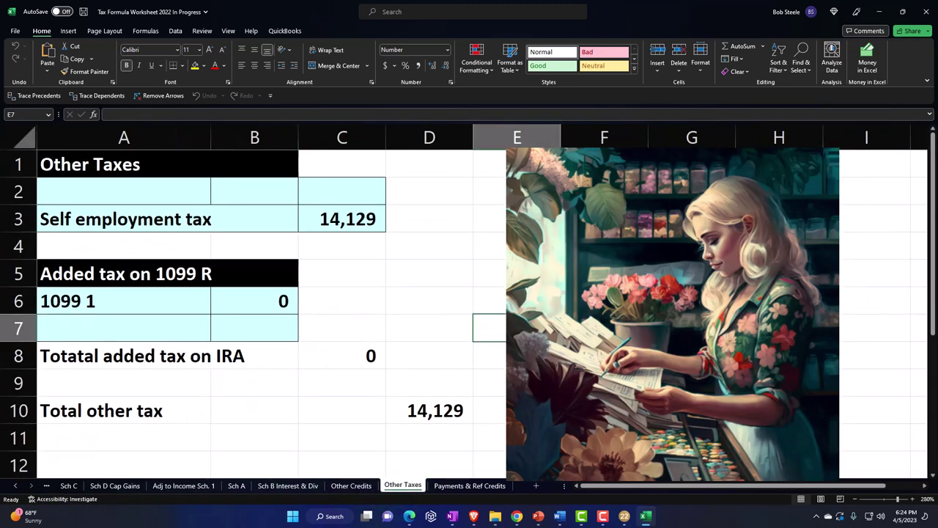
{"action": "scroll", "coordinate": [469, 300], "scroll_direction": "down", "scroll_amount": 1, "text": "ctrl"}
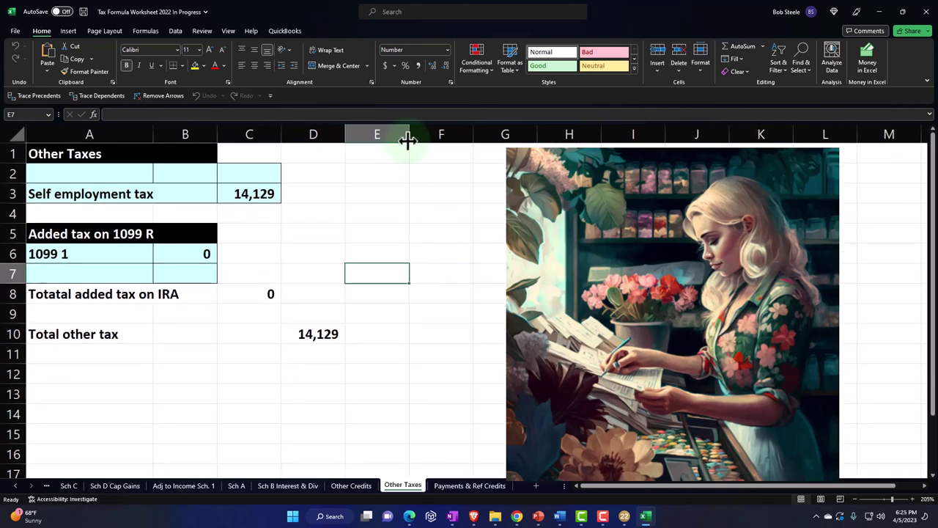
{"action": "left_click_drag", "start_coordinate": [409, 134], "coordinate": [369, 136]}
Enter the heading "Self Employment Tax" in cell F1 and widen column F to fit it.
{"action": "left_click", "coordinate": [425, 158]}
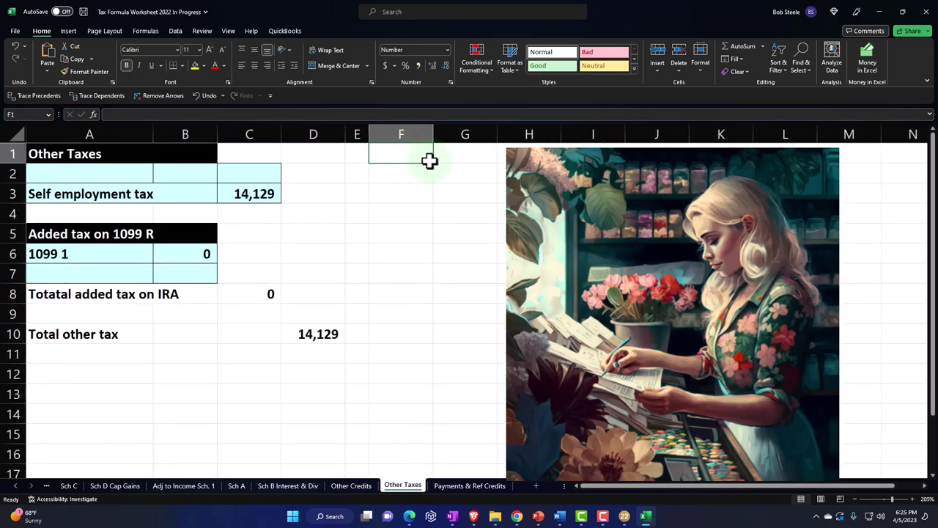
{"action": "type", "text": "Self"}
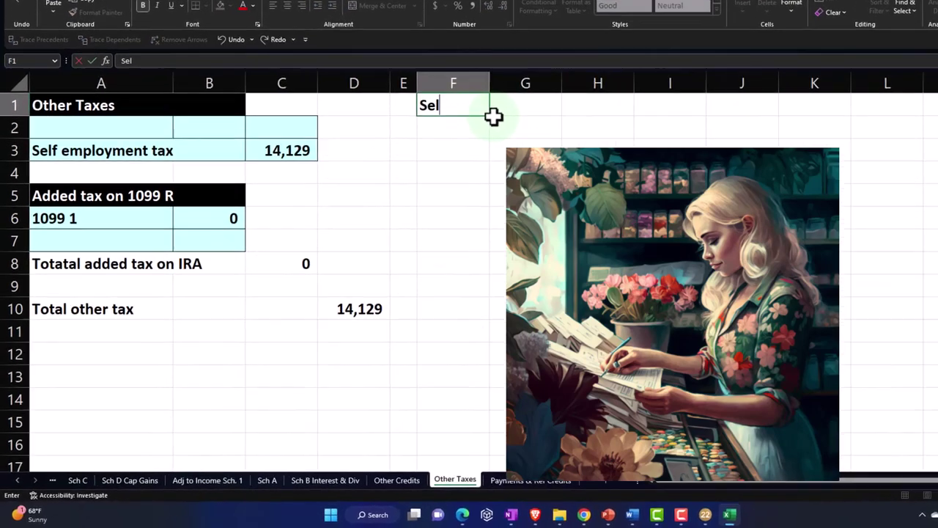
{"action": "type", "text": " Employm"}
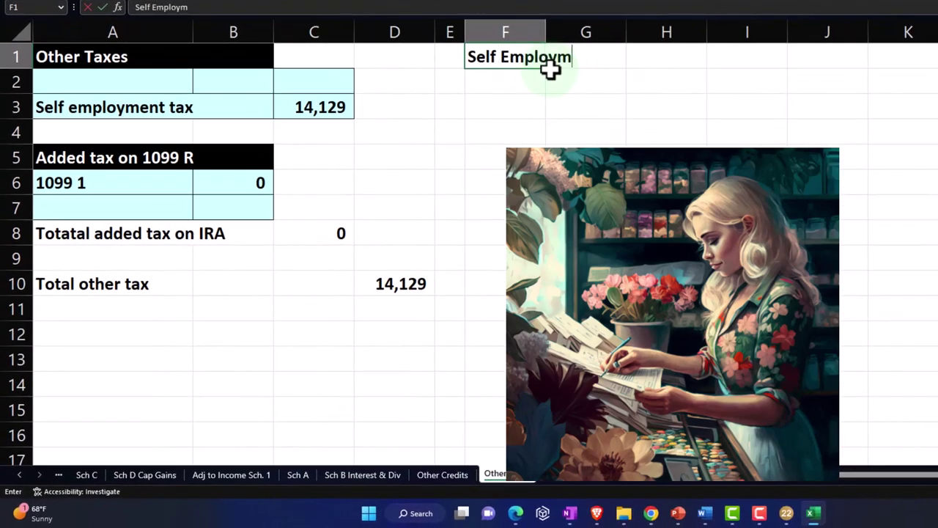
{"action": "type", "text": "ent Tax"}
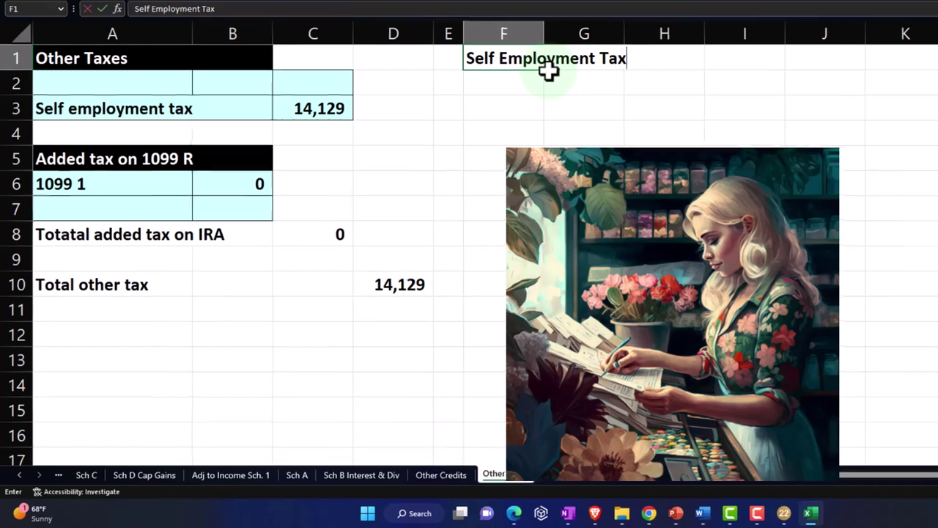
{"action": "key", "text": "Return"}
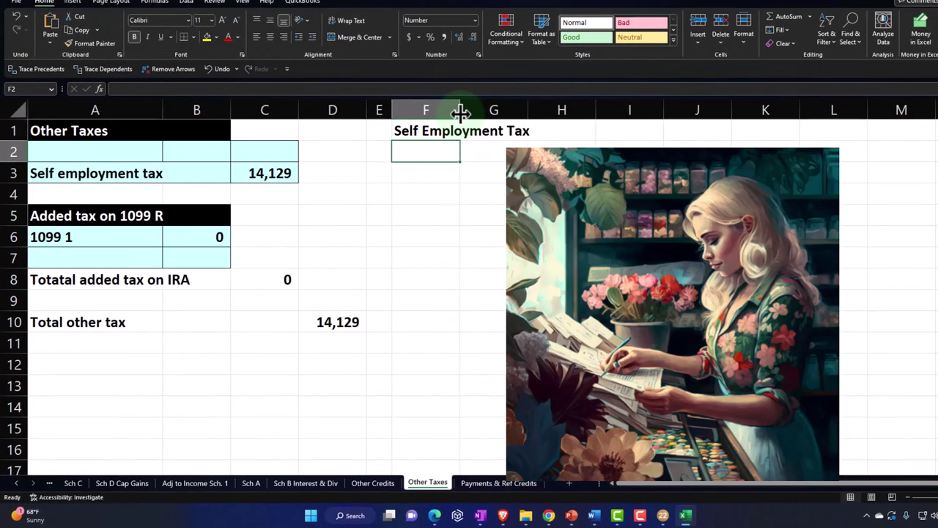
{"action": "left_click_drag", "start_coordinate": [460, 110], "coordinate": [547, 110]}
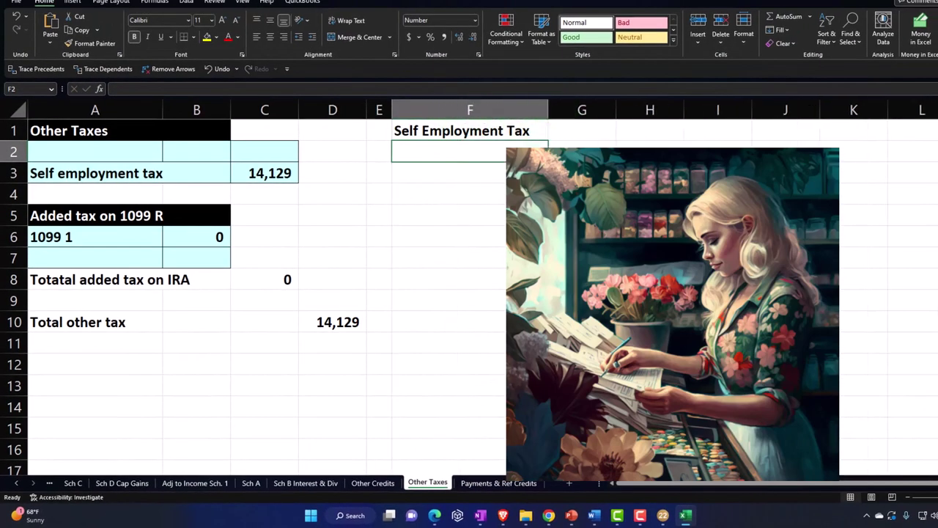
Format the heading range F1:H1 with a black fill and white font.
{"action": "left_click_drag", "start_coordinate": [477, 132], "coordinate": [634, 125]}
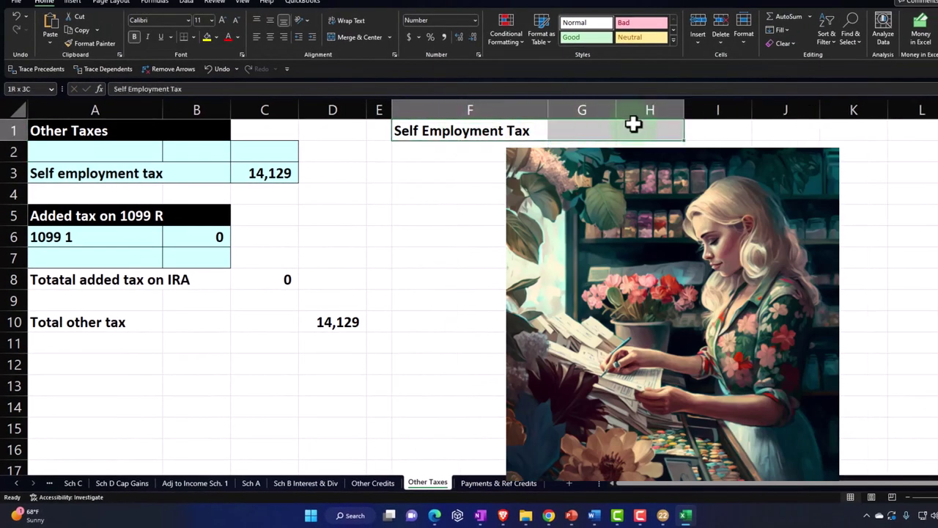
{"action": "left_click", "coordinate": [216, 37]}
{"action": "left_click", "coordinate": [214, 64]}
{"action": "left_click", "coordinate": [236, 37]}
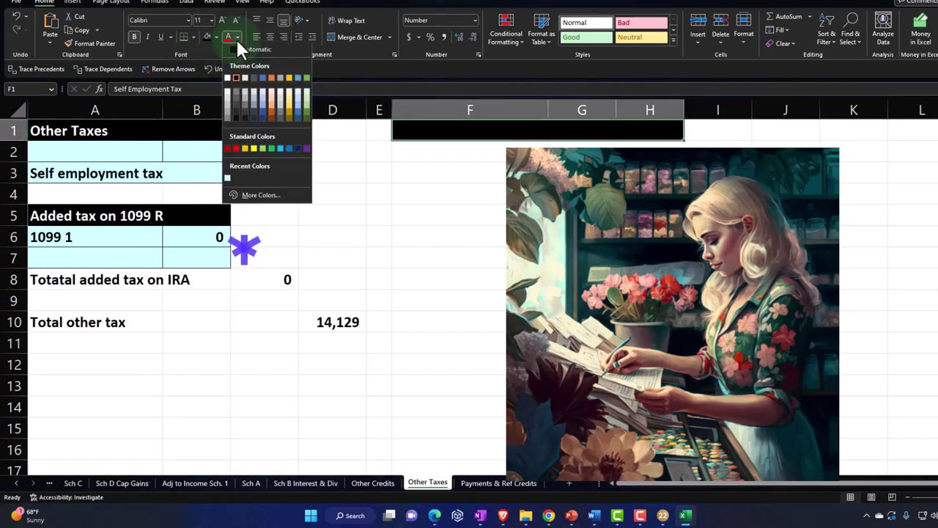
{"action": "left_click", "coordinate": [228, 80]}
Enter the label "Self employment Income" in cell F2 and widen column F further.
{"action": "left_click", "coordinate": [428, 151]}
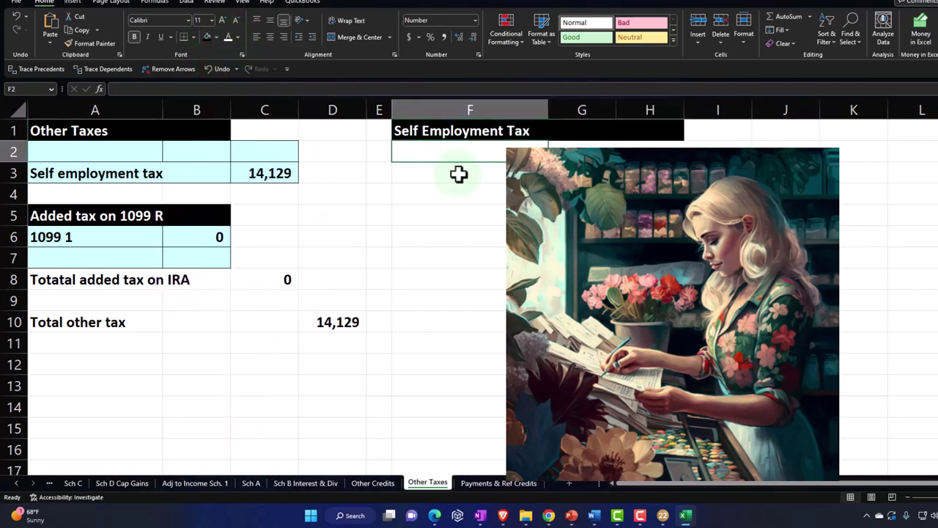
{"action": "type", "text": "Self"}
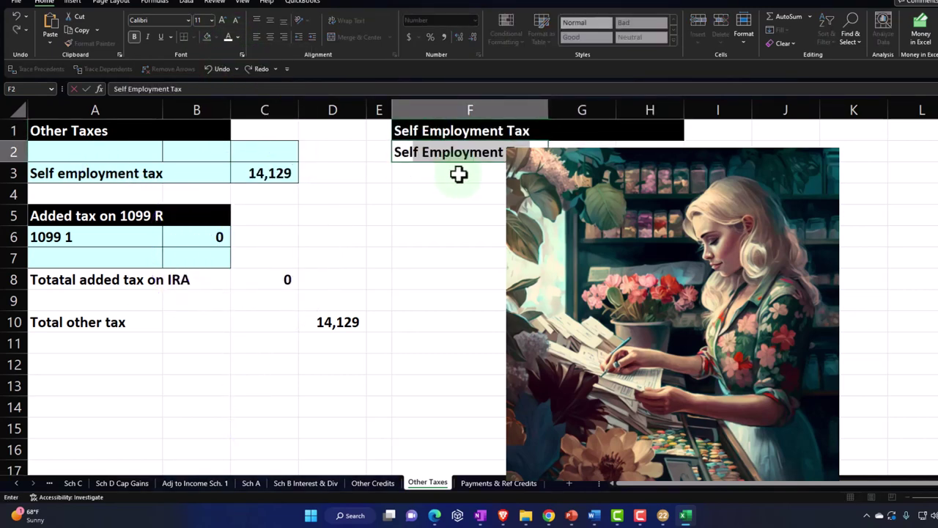
{"action": "type", "text": " employment"}
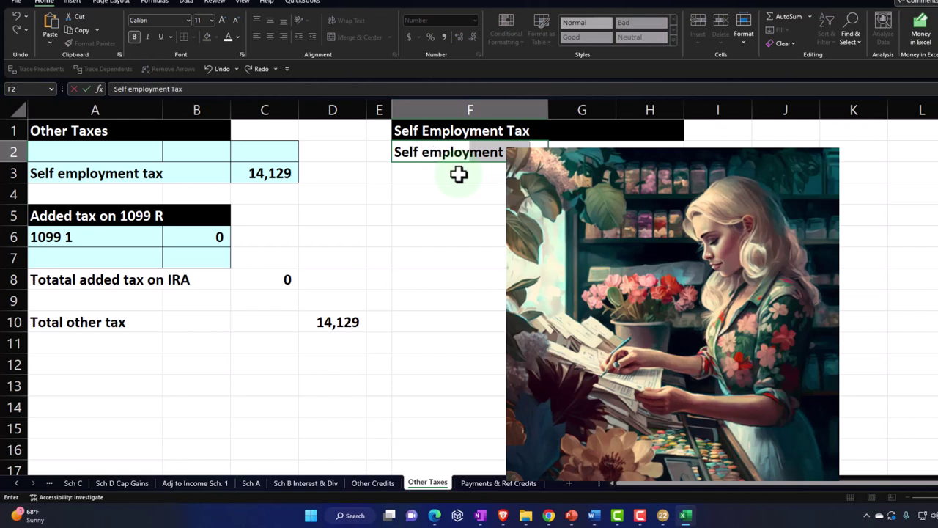
{"action": "type", "text": " Income"}
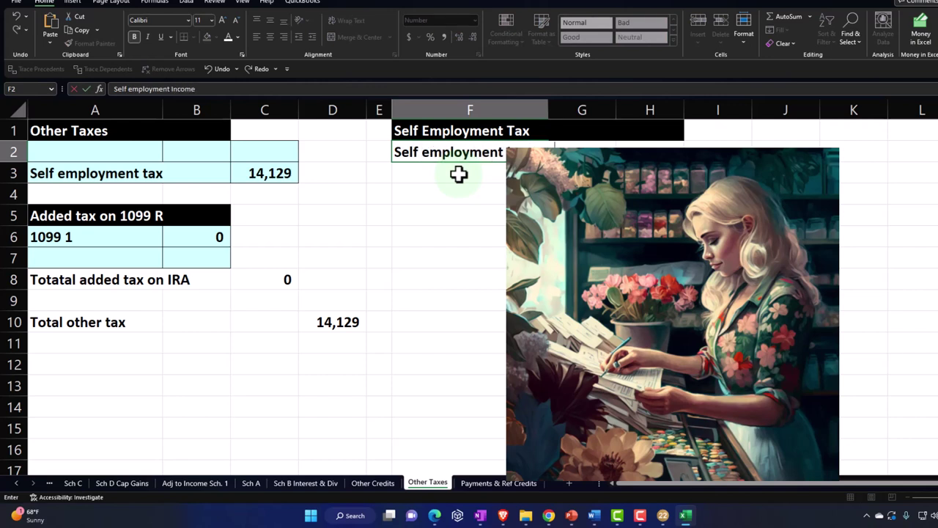
{"action": "key", "text": "Tab"}
{"action": "key", "text": "Tab"}
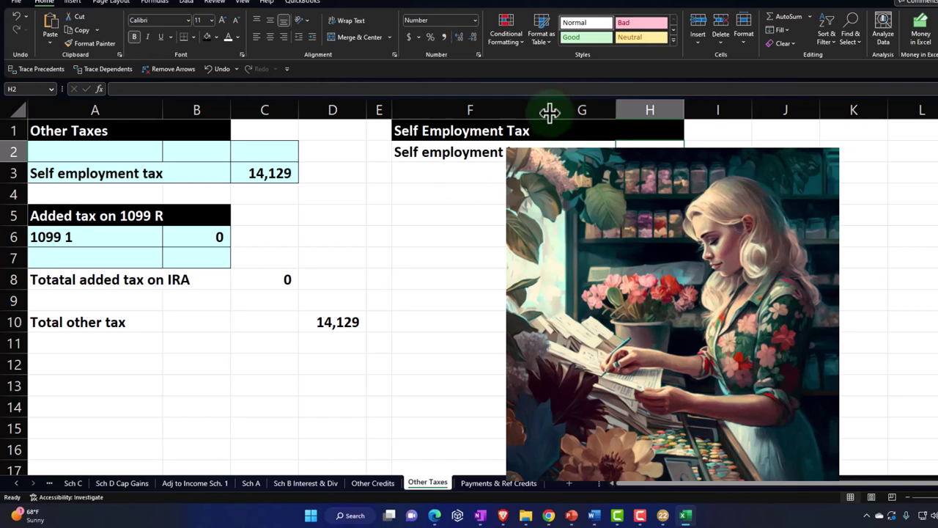
{"action": "left_click_drag", "start_coordinate": [548, 111], "coordinate": [570, 110]}
{"action": "left_click", "coordinate": [577, 112]}
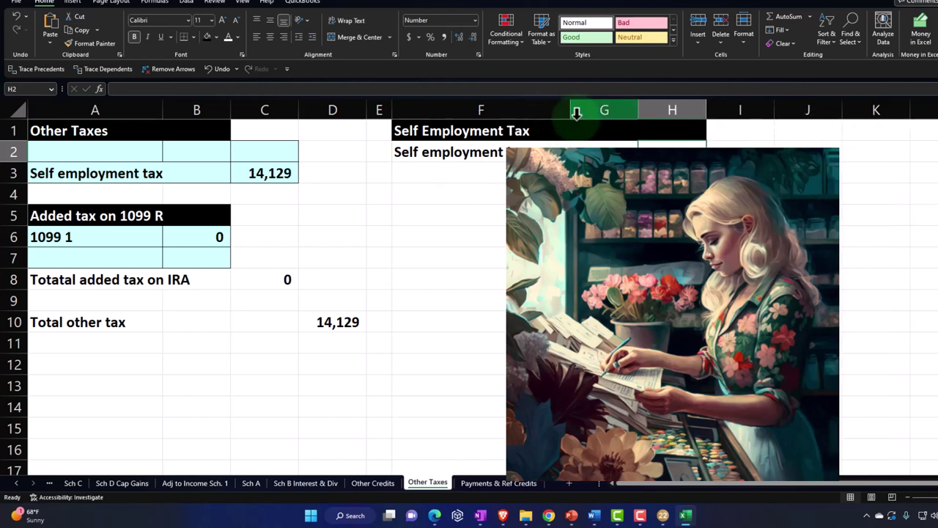
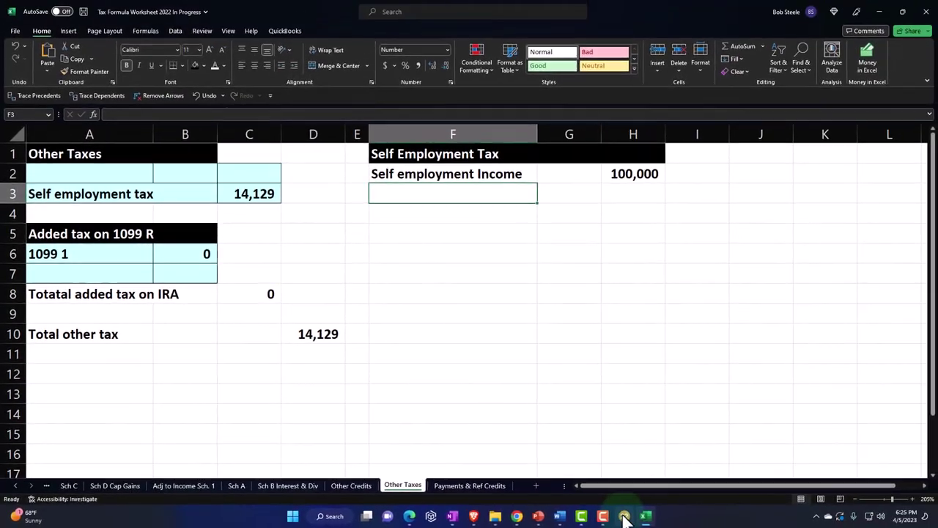
Switch to Lacerte to check the 92.35% multiplier on Schedule SE line 4a, and return to the Excel worksheet.
{"action": "left_click", "coordinate": [751, 513]}
{"action": "scroll", "coordinate": [710, 407], "scroll_direction": "down", "scroll_amount": 5}
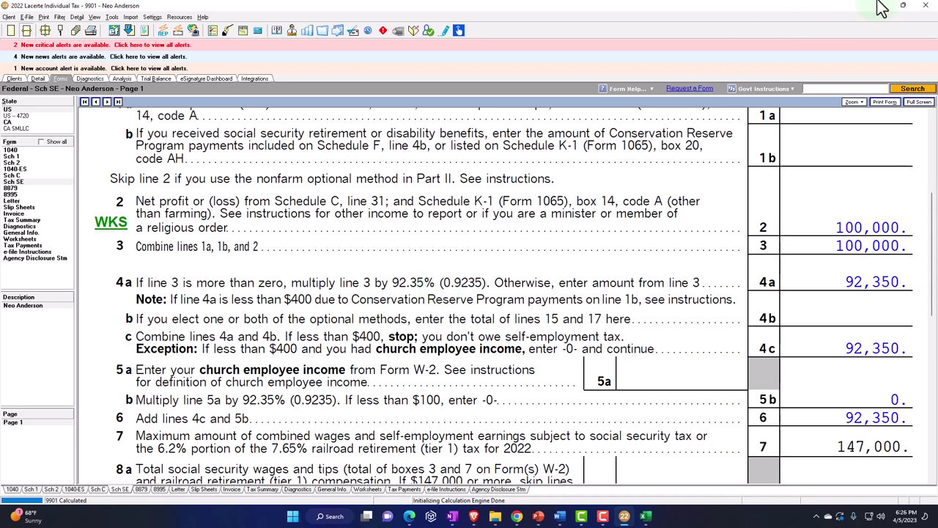
{"action": "left_click", "coordinate": [645, 515]}
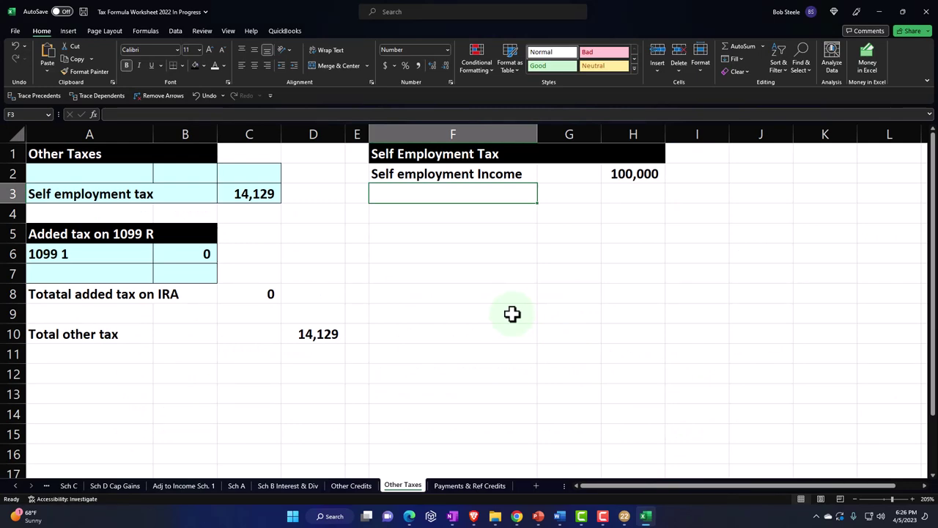
Enter the label "x percent" in cell F3 and the multiplier .9235 in cell H3.
{"action": "type", "text": "x per"}
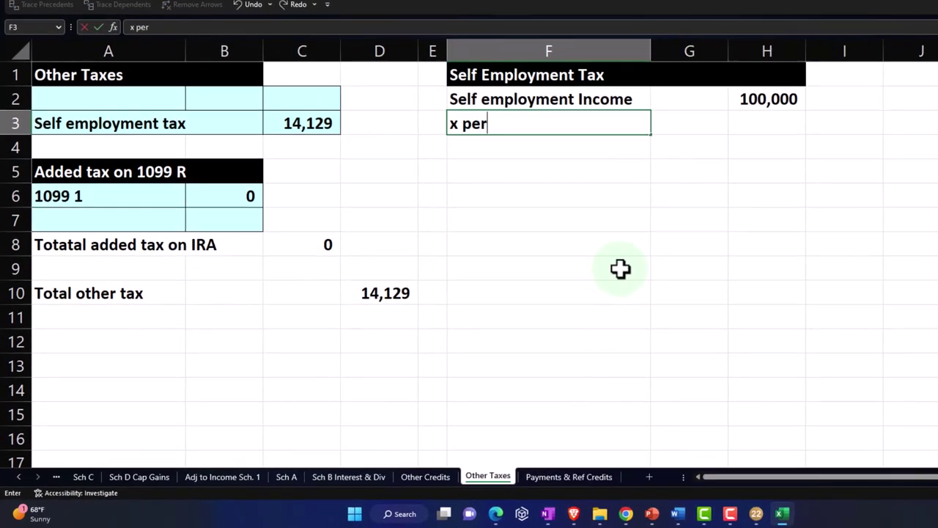
{"action": "type", "text": "cent"}
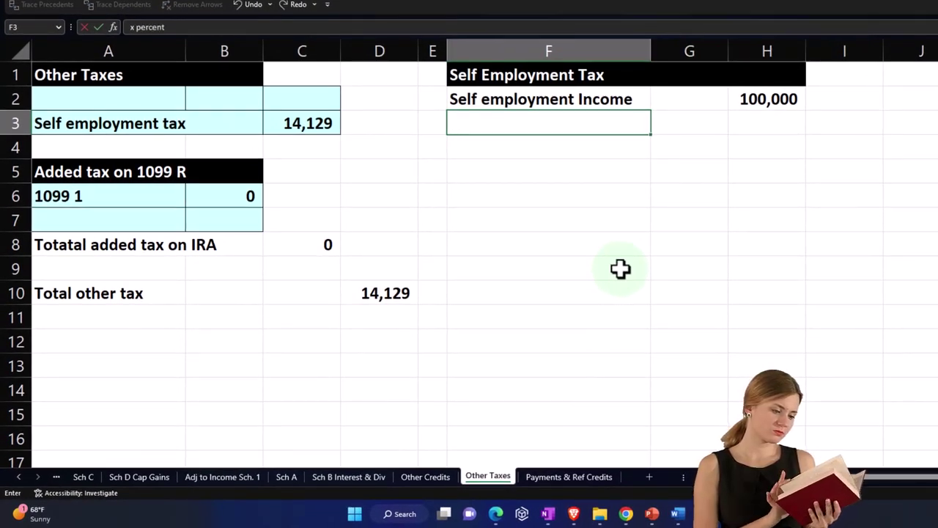
{"action": "key", "text": "Tab"}
{"action": "key", "text": "Tab"}
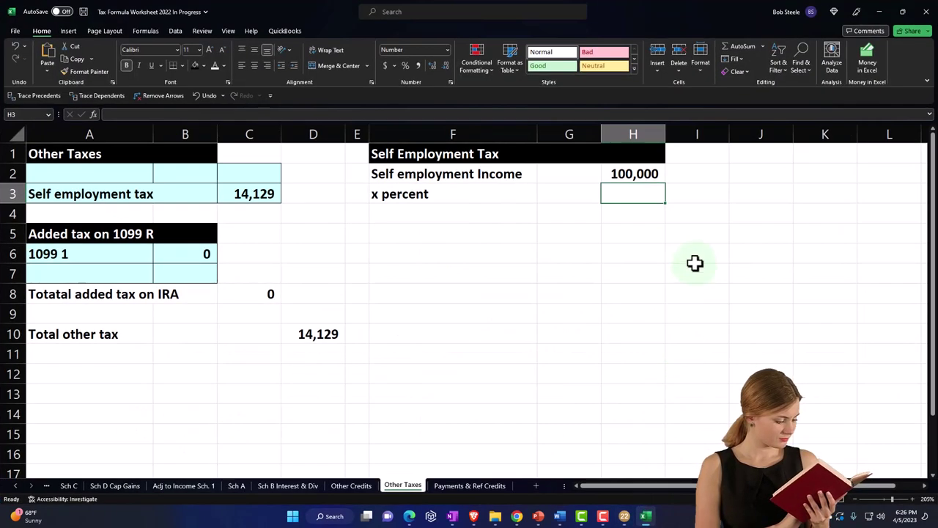
{"action": "type", "text": ".9235"}
{"action": "key", "text": "Return"}
Format cell H3 as a percentage with two decimal places and underline it.
{"action": "key", "text": "Up"}
{"action": "key", "text": "Right"}
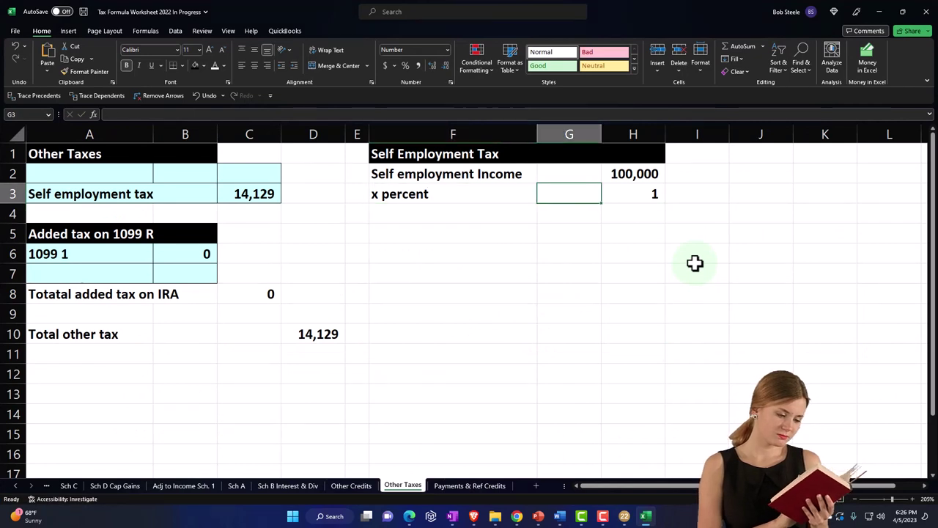
{"action": "key", "text": "Right"}
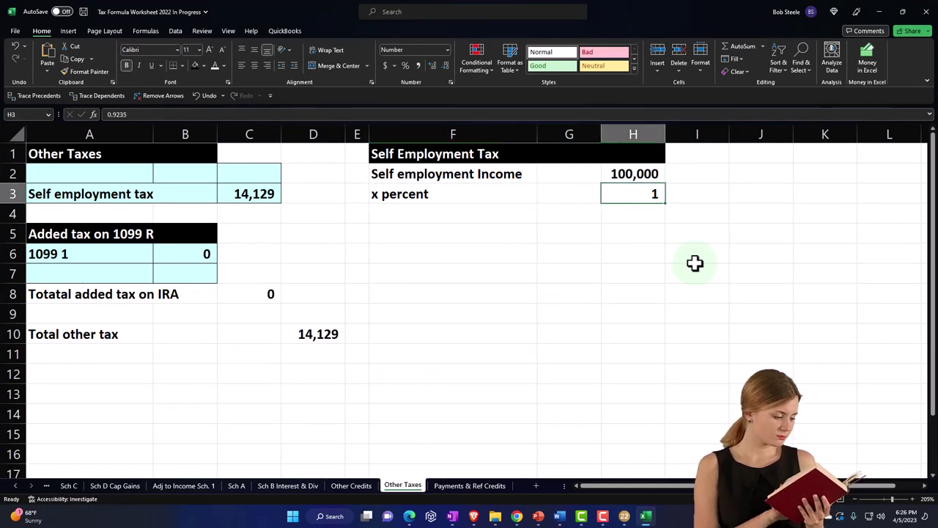
{"action": "left_click", "coordinate": [404, 65]}
{"action": "left_click", "coordinate": [432, 63]}
{"action": "left_click", "coordinate": [432, 63]}
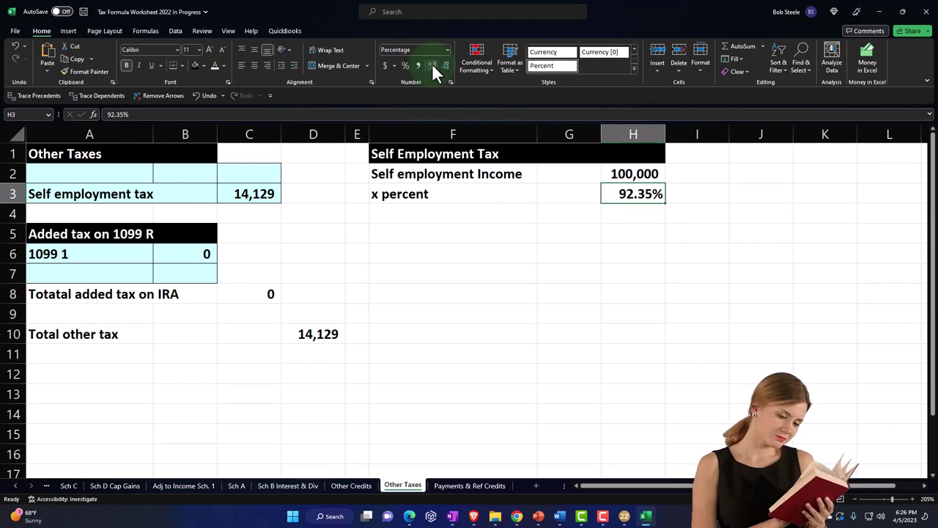
{"action": "left_click", "coordinate": [152, 66]}
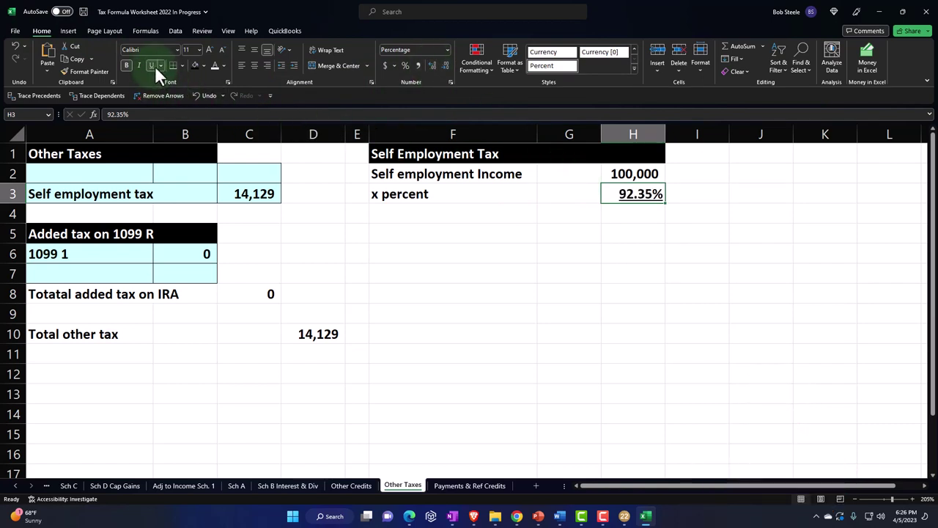
Enter the label "Income subject to tax" in cell F4.
{"action": "left_click", "coordinate": [417, 213]}
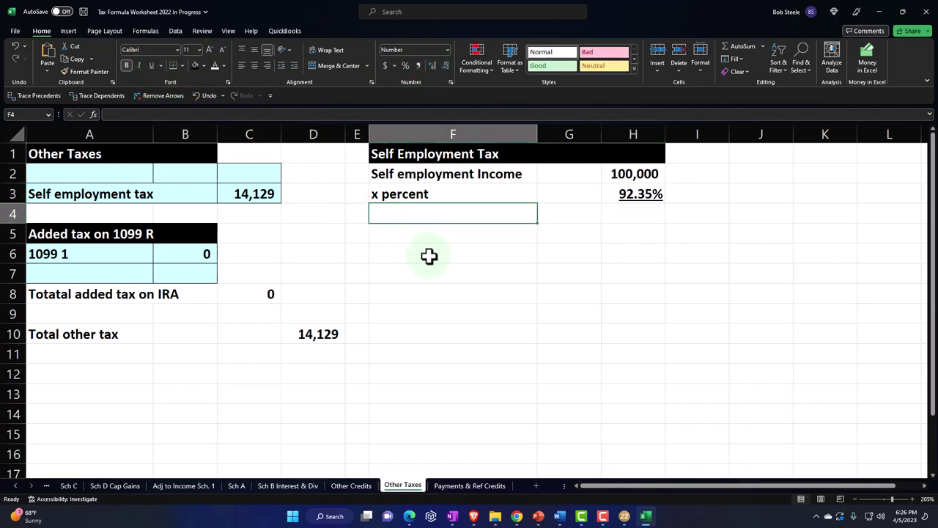
{"action": "type", "text": "Self empl"}
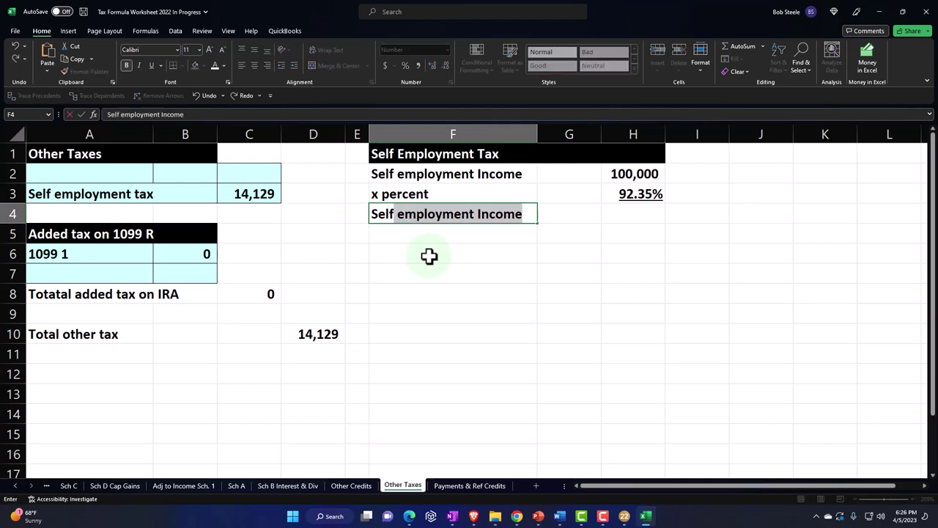
{"action": "key", "text": "BackSpace"}
{"action": "key", "text": "BackSpace"}
{"action": "key", "text": "BackSpace"}
{"action": "key", "text": "BackSpace"}
{"action": "key", "text": "BackSpace"}
{"action": "key", "text": "BackSpace"}
{"action": "key", "text": "BackSpace"}
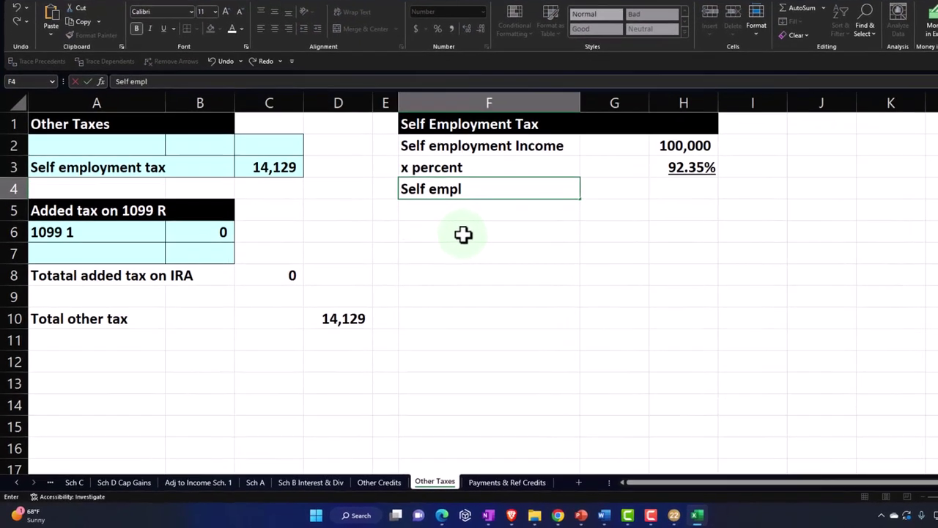
{"action": "key", "text": "BackSpace"}
{"action": "key", "text": "BackSpace"}
{"action": "key", "text": "BackSpace"}
{"action": "type", "text": "In"}
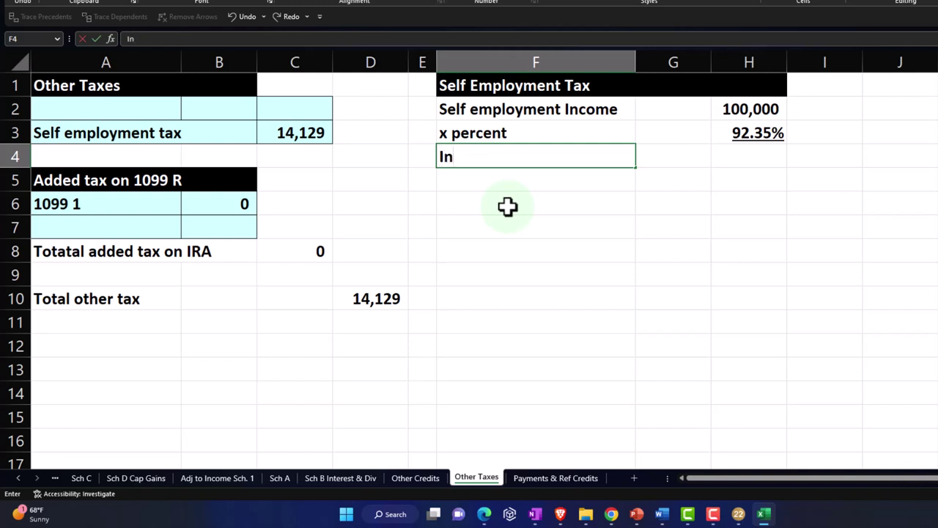
{"action": "type", "text": "come sub"}
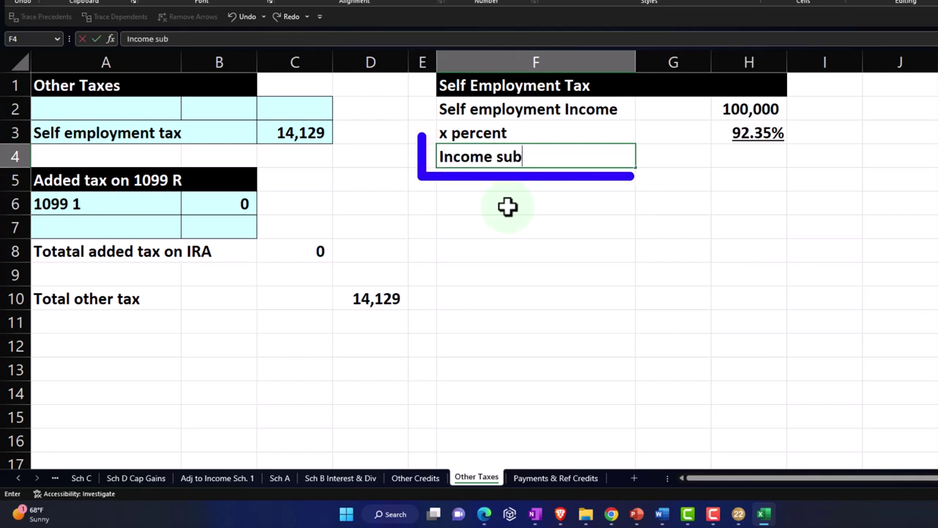
{"action": "type", "text": "ject to tax"}
Calculate the income subject to tax in cell H4 with the formula =H2*H3 and check the formula.
{"action": "key", "text": "Tab"}
{"action": "key", "text": "Tab"}
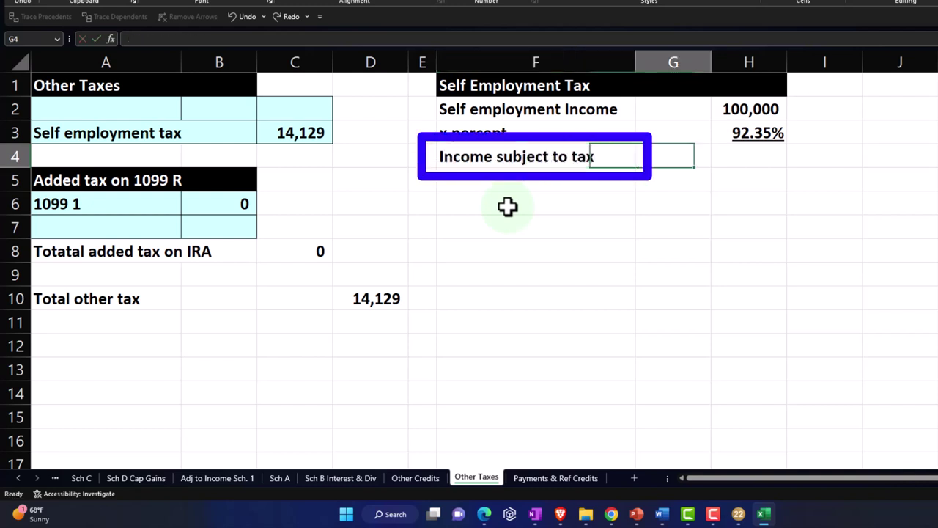
{"action": "type", "text": "="}
{"action": "key", "text": "Up"}
{"action": "key", "text": "Up"}
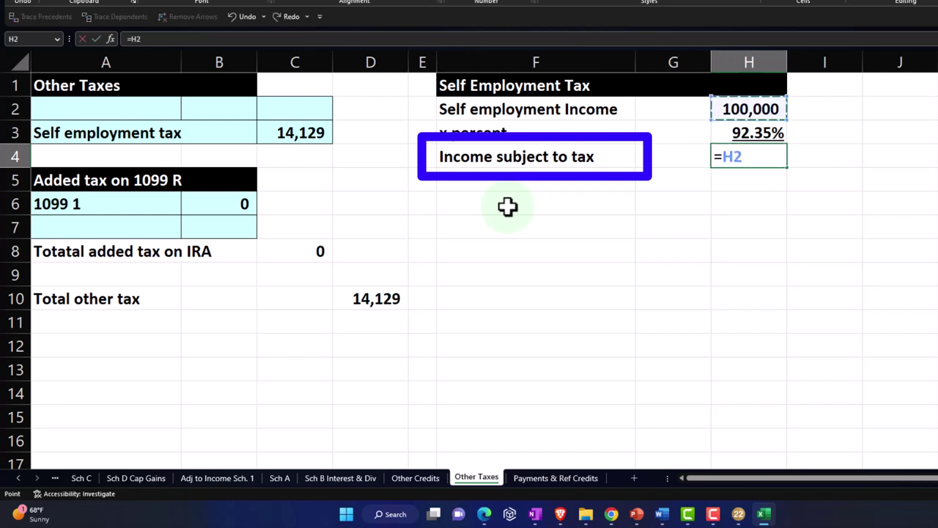
{"action": "type", "text": "*"}
{"action": "key", "text": "Up"}
{"action": "key", "text": "Return"}
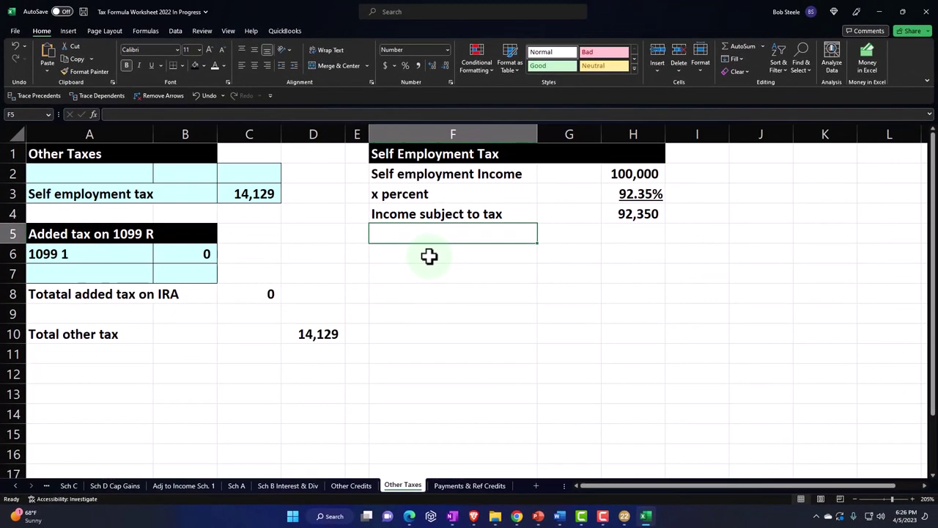
{"action": "key", "text": "Right"}
{"action": "key", "text": "Right"}
{"action": "key", "text": "Up"}
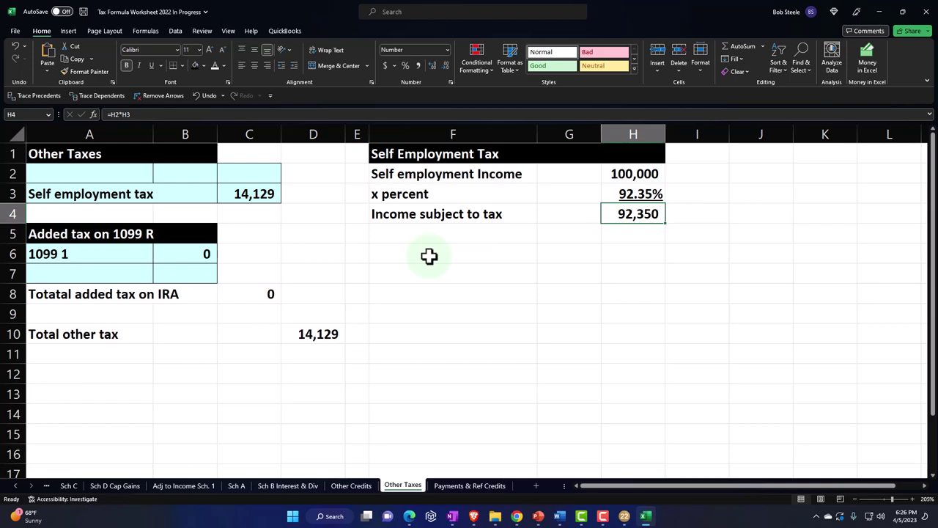
{"action": "key", "text": "Down"}
{"action": "key", "text": "Left"}
{"action": "key", "text": "Left"}
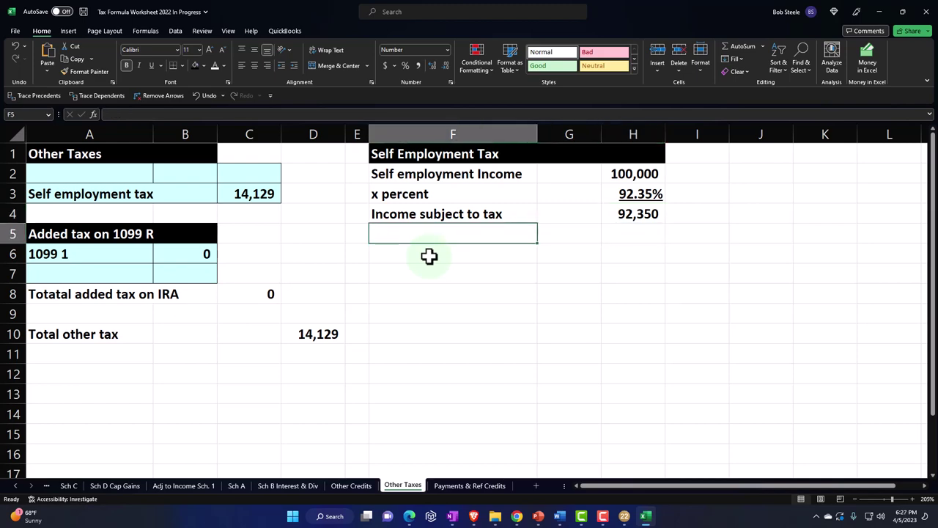
Switch to Lacerte to review Schedule SE lines 7 through 12, and return to the Excel worksheet.
{"action": "left_click", "coordinate": [623, 516]}
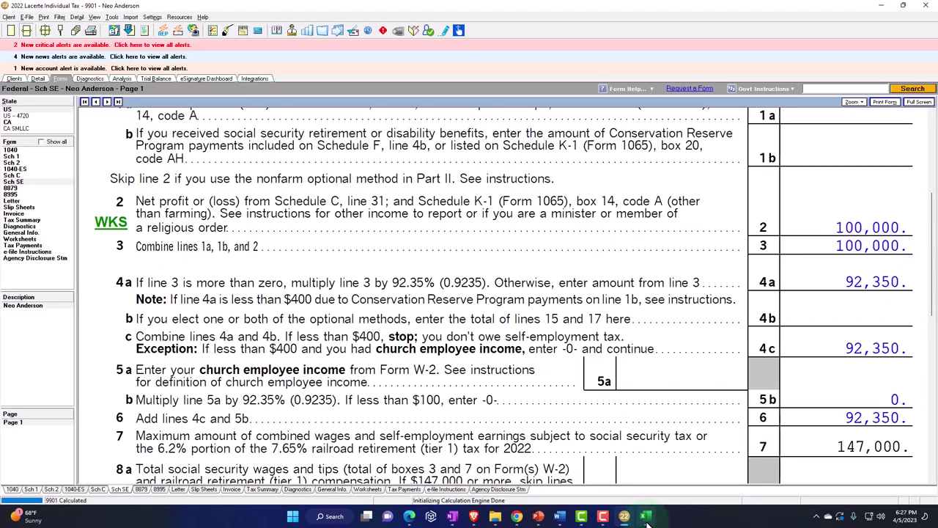
{"action": "scroll", "coordinate": [789, 302], "scroll_direction": "down", "scroll_amount": 4}
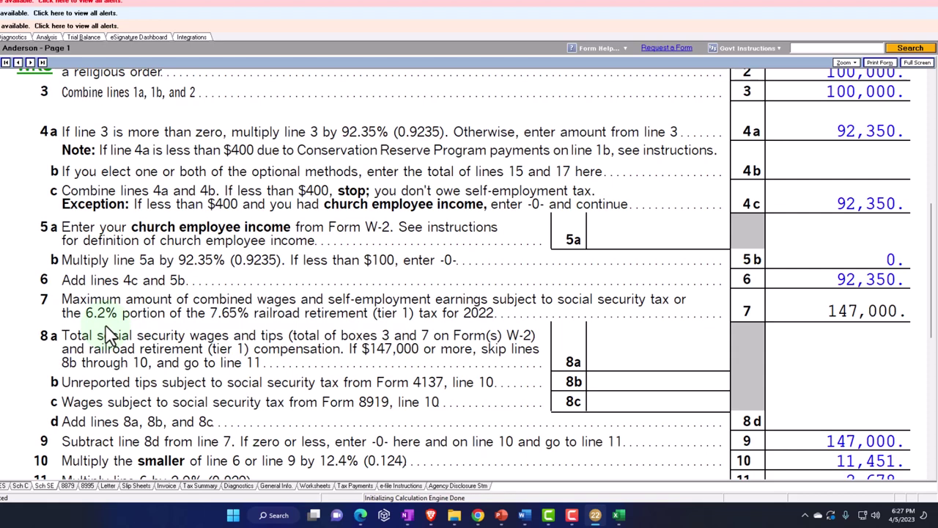
{"action": "scroll", "coordinate": [108, 337], "scroll_direction": "down", "scroll_amount": 2}
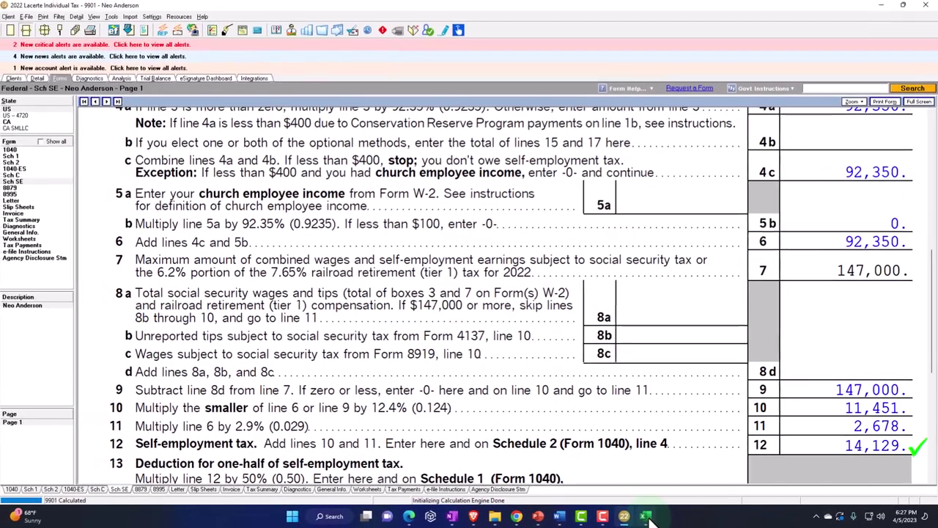
{"action": "left_click", "coordinate": [645, 516]}
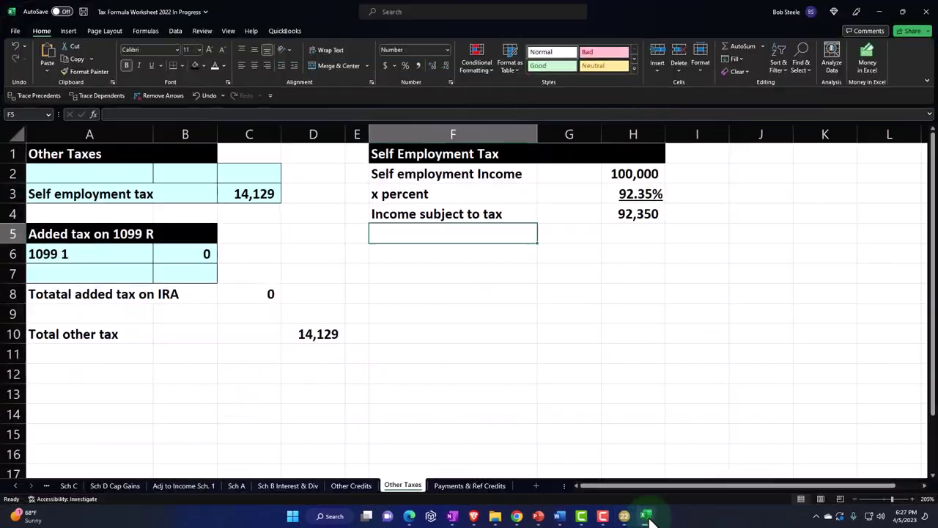
Enter the column headings "SS" in cell H6 and "Med" in cell I6.
{"action": "left_click", "coordinate": [628, 289]}
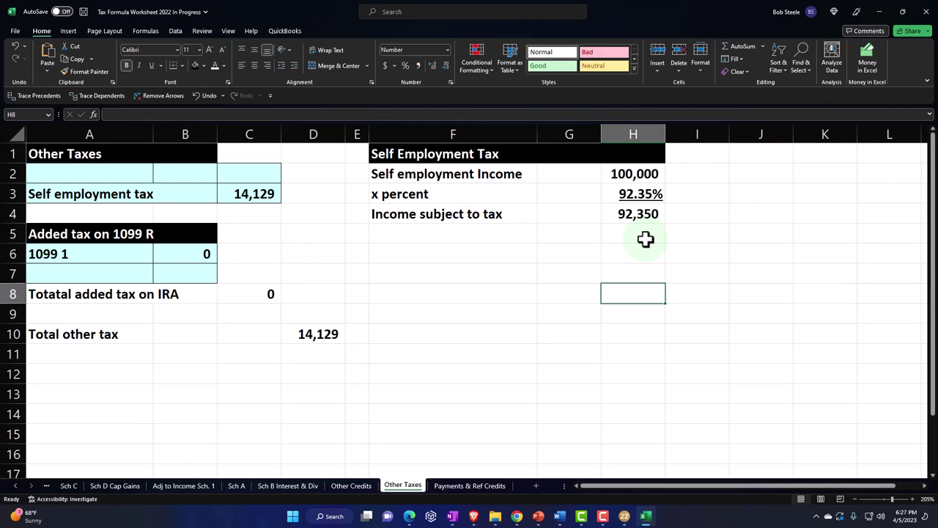
{"action": "left_click", "coordinate": [645, 243]}
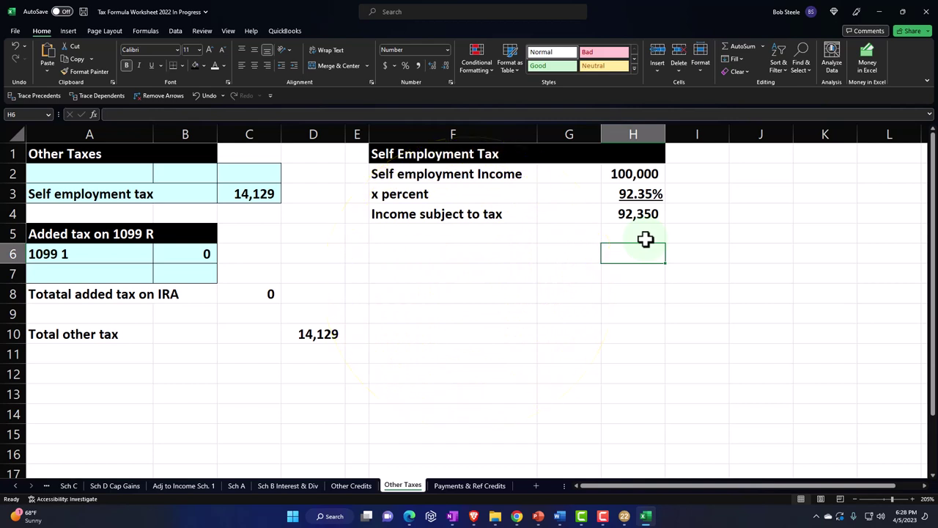
{"action": "type", "text": "SS"}
{"action": "key", "text": "Tab"}
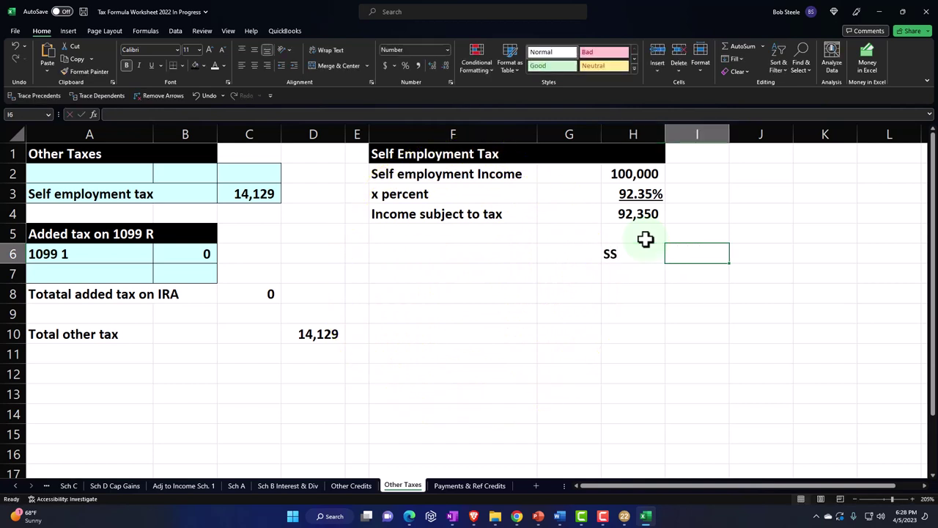
{"action": "type", "text": "MEd"}
{"action": "key", "text": "BackSpace"}
{"action": "key", "text": "BackSpace"}
{"action": "type", "text": "ed"}
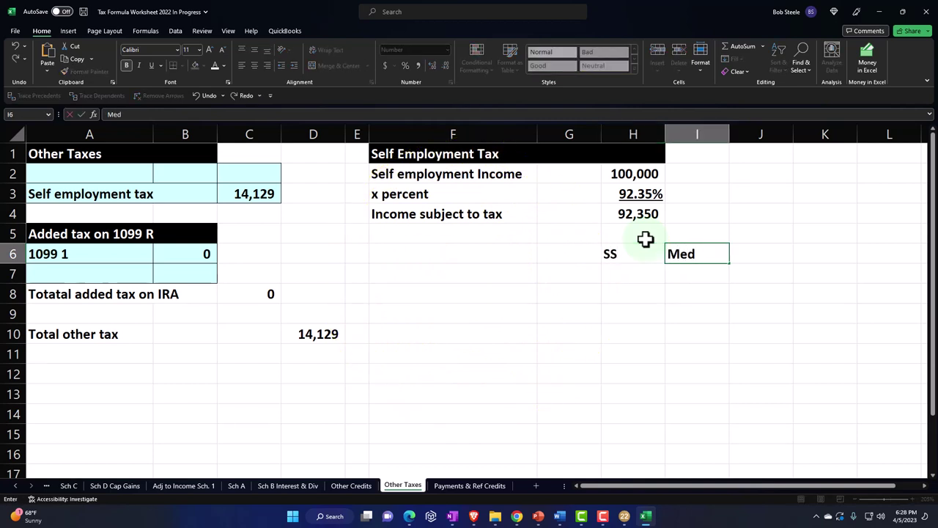
{"action": "key", "text": "Return"}
Link cell F7 to the label in cell F4 with the formula +F4.
{"action": "key", "text": "Left"}
{"action": "key", "text": "Left"}
{"action": "key", "text": "Left"}
{"action": "type", "text": "+"}
{"action": "key", "text": "Up"}
{"action": "key", "text": "Up"}
{"action": "key", "text": "Up"}
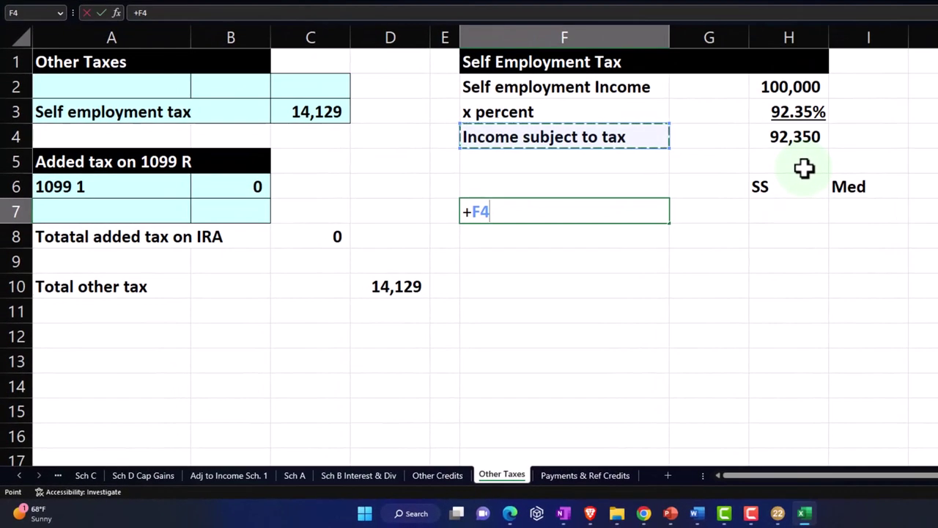
{"action": "key", "text": "Return"}
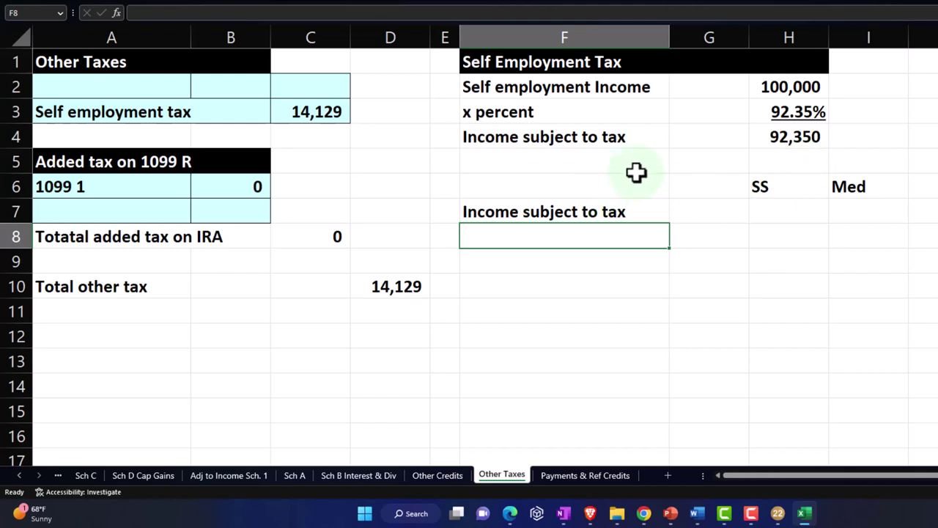
Extend the label in cell F4 to read "Income subject to tax before cap".
{"action": "double_click", "coordinate": [645, 136]}
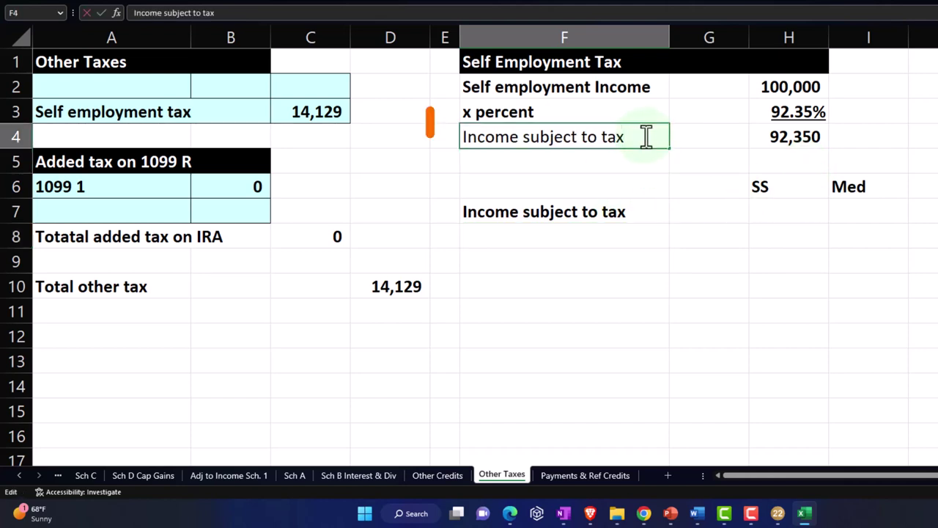
{"action": "type", "text": "before cap"}
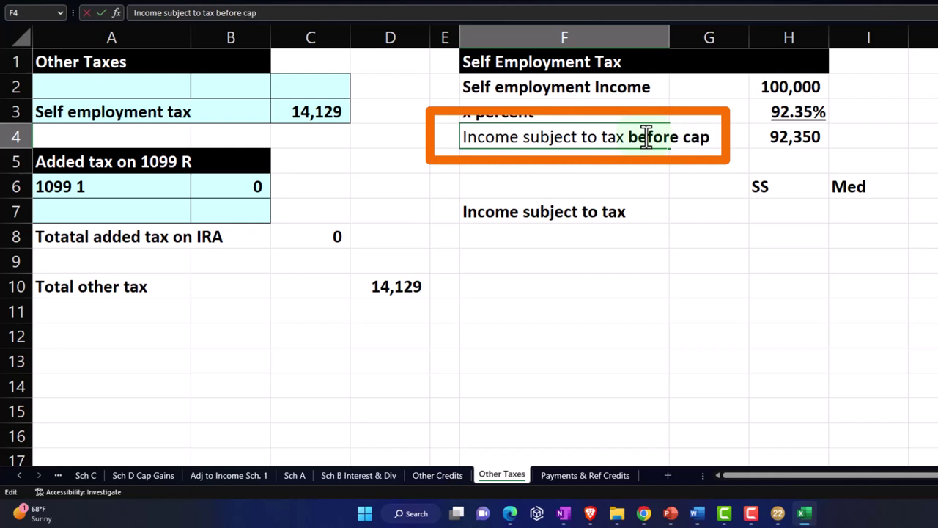
{"action": "key", "text": "Return"}
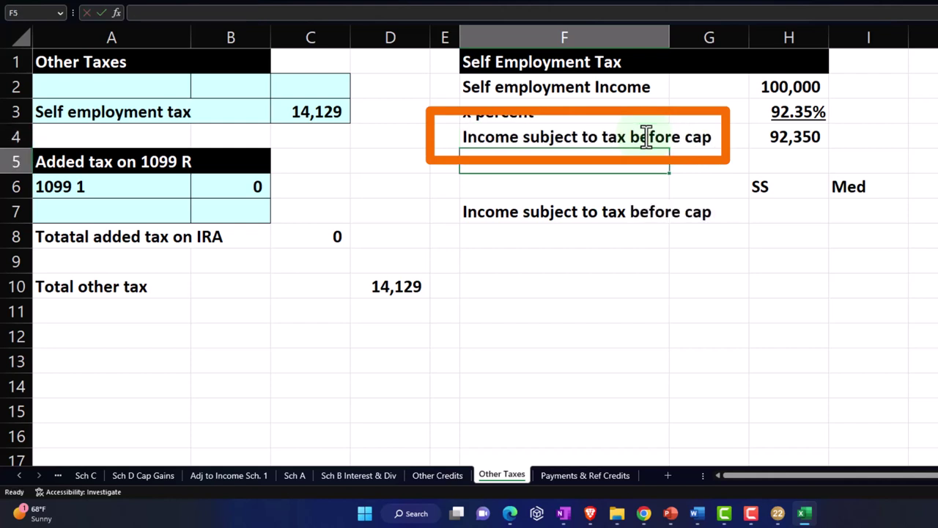
Label cell F5 "Cap SS", check the maximum on Schedule SE line 7 in Lacerte, and enter 147000 in cell G5 of the Excel worksheet.
{"action": "type", "text": "Cap S"}
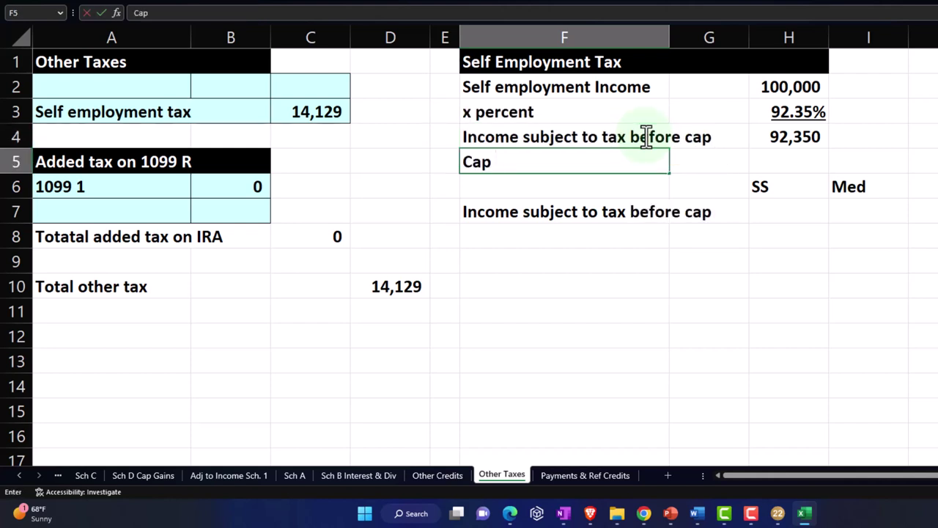
{"action": "type", "text": "S"}
{"action": "key", "text": "Tab"}
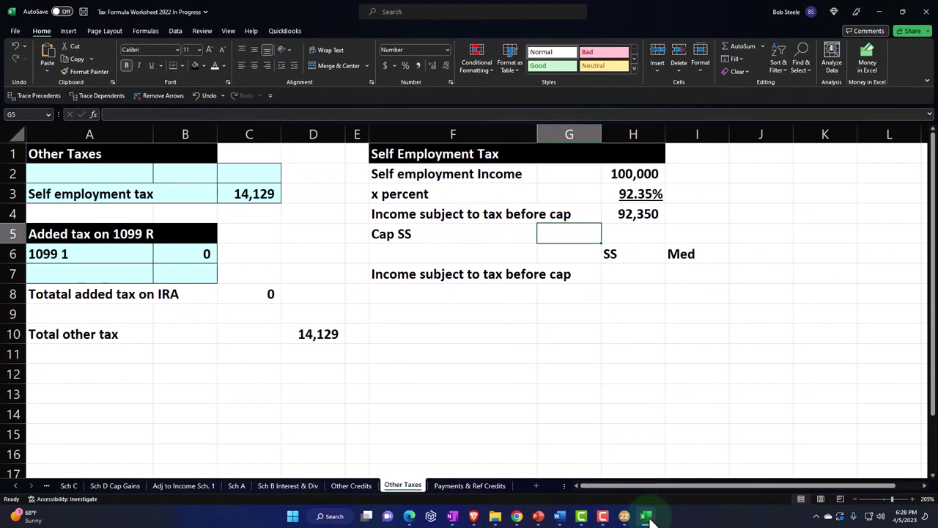
{"action": "left_click", "coordinate": [763, 515]}
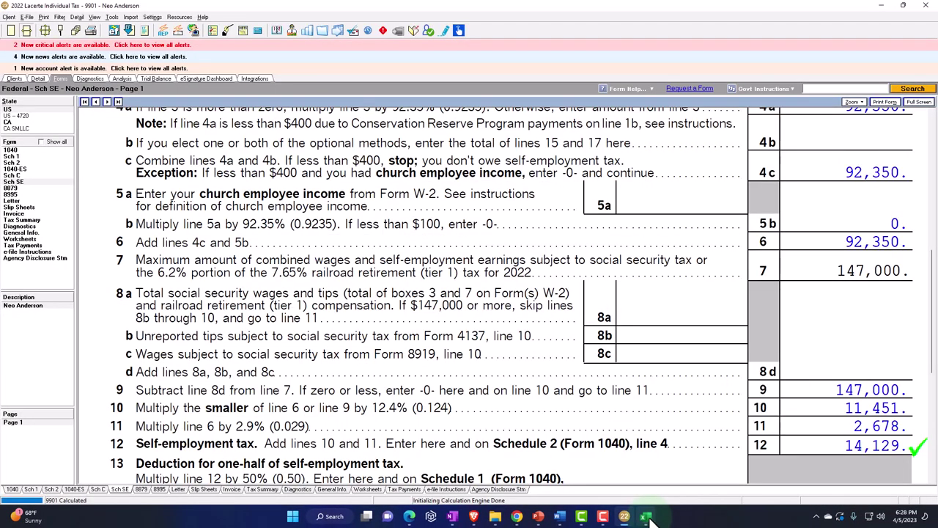
{"action": "left_click", "coordinate": [646, 516]}
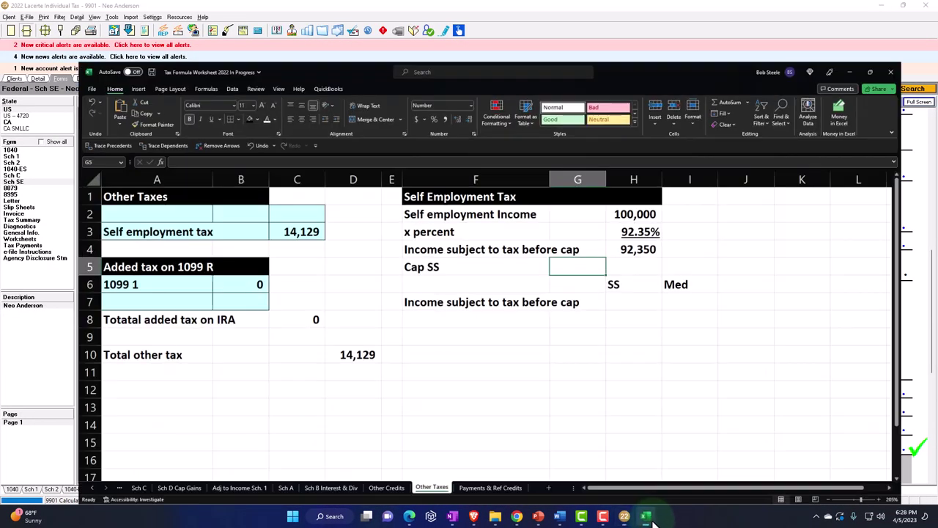
{"action": "type", "text": "147000"}
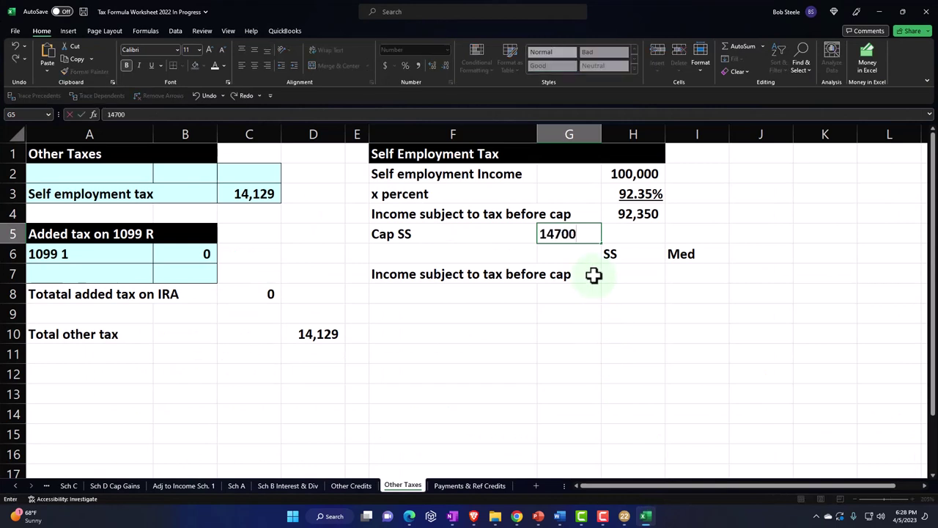
{"action": "key", "text": "Return"}
{"action": "key", "text": "Right"}
{"action": "key", "text": "Up"}
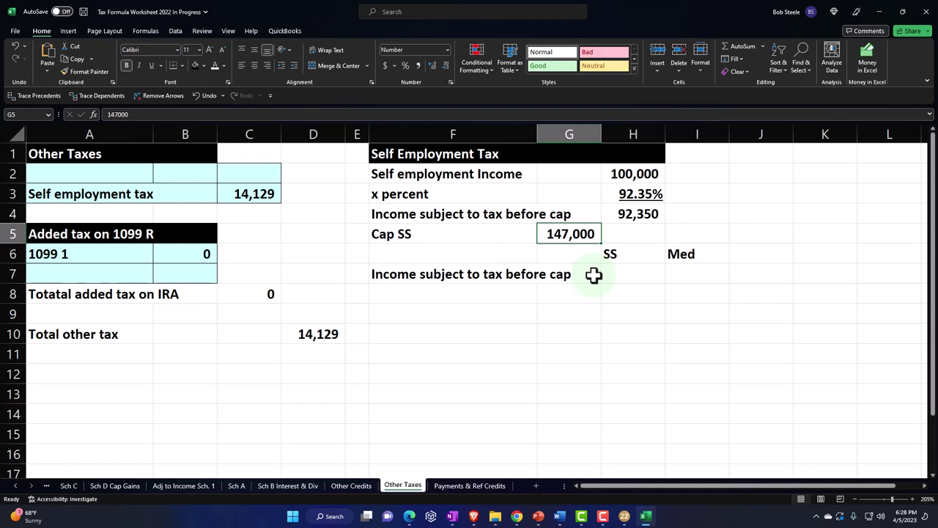
Format the "SS" and "Med" headings in H6:I6 with a black fill, white text and centered alignment.
{"action": "key", "text": "Down"}
{"action": "key", "text": "Right"}
{"action": "key", "text": "shift+Right"}
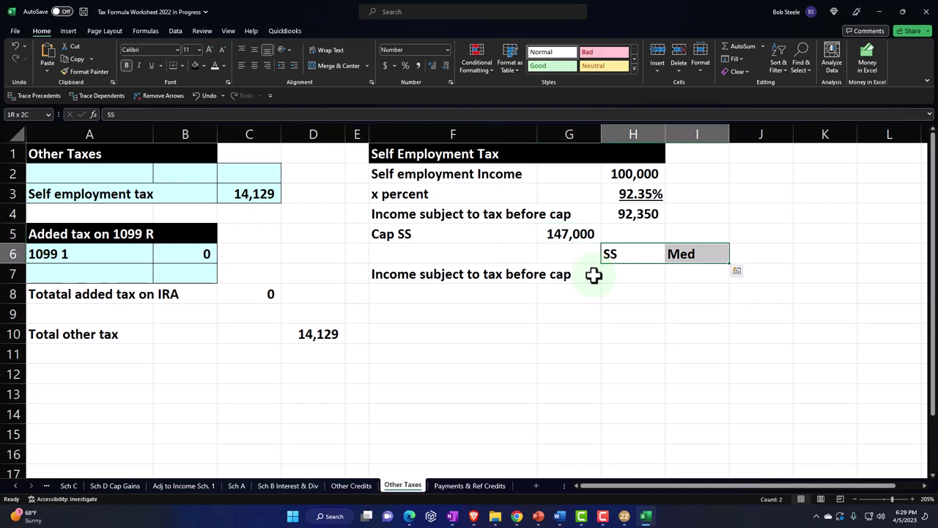
{"action": "left_click", "coordinate": [212, 63]}
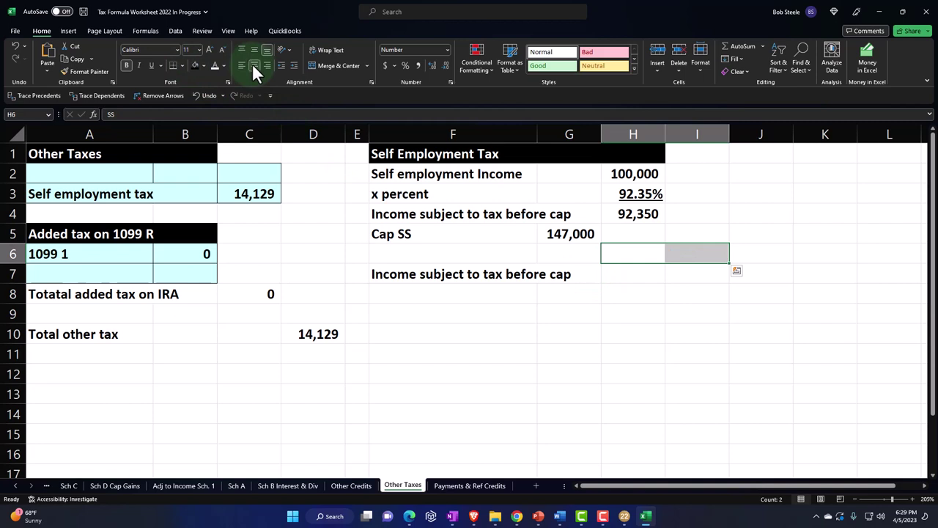
{"action": "left_click", "coordinate": [193, 63]}
{"action": "left_click", "coordinate": [453, 308]}
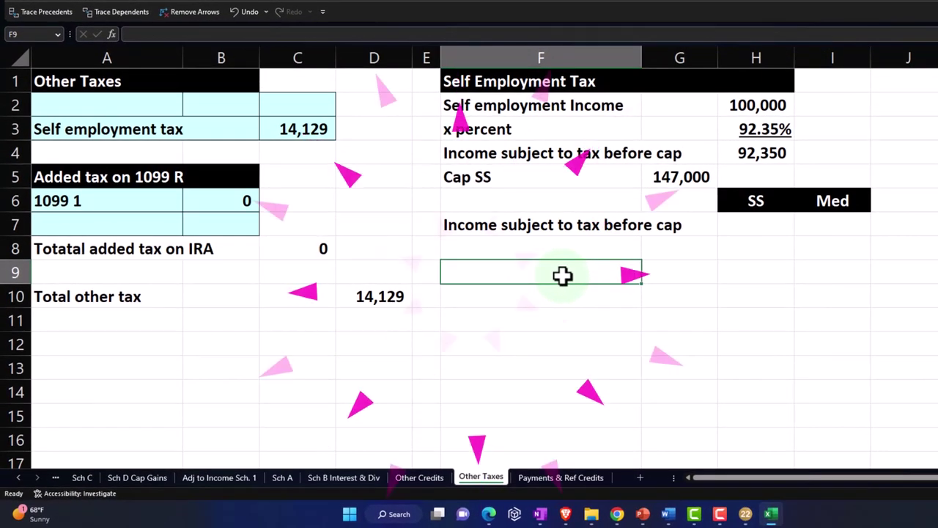
Move the social security cap amount from cell G5 to cell H5.
{"action": "left_click", "coordinate": [754, 225]}
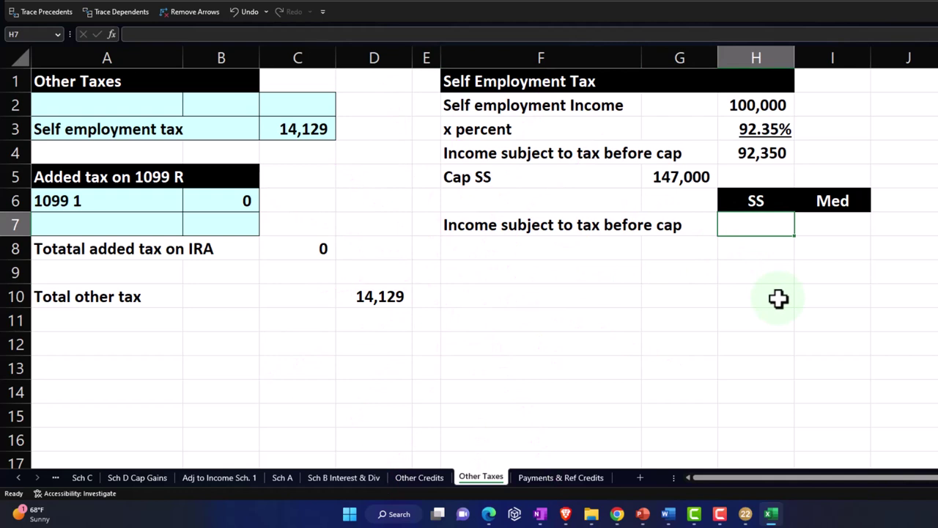
{"action": "left_click", "coordinate": [664, 180]}
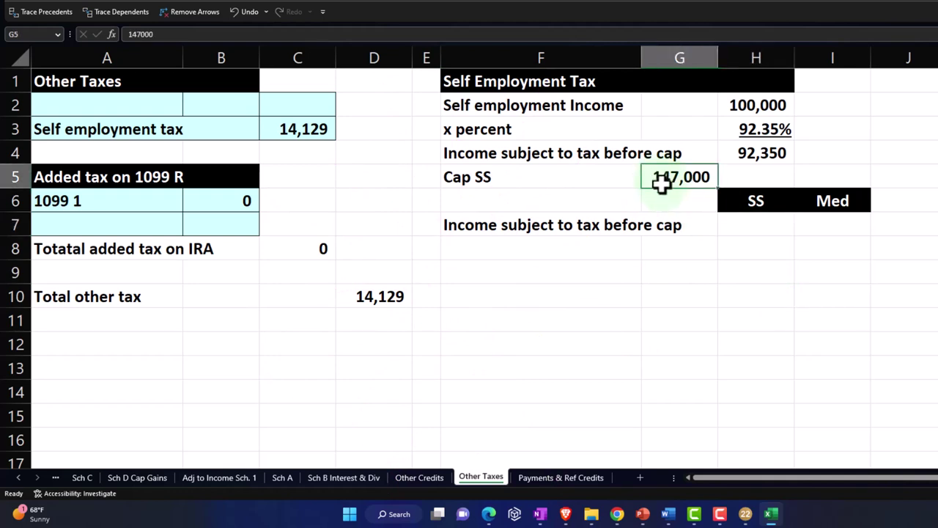
{"action": "left_click_drag", "start_coordinate": [664, 192], "coordinate": [741, 183]}
Enter the formula =MIN(H4:H5) in cell H7 to take the smaller of the income and the cap for social security.
{"action": "left_click", "coordinate": [753, 227]}
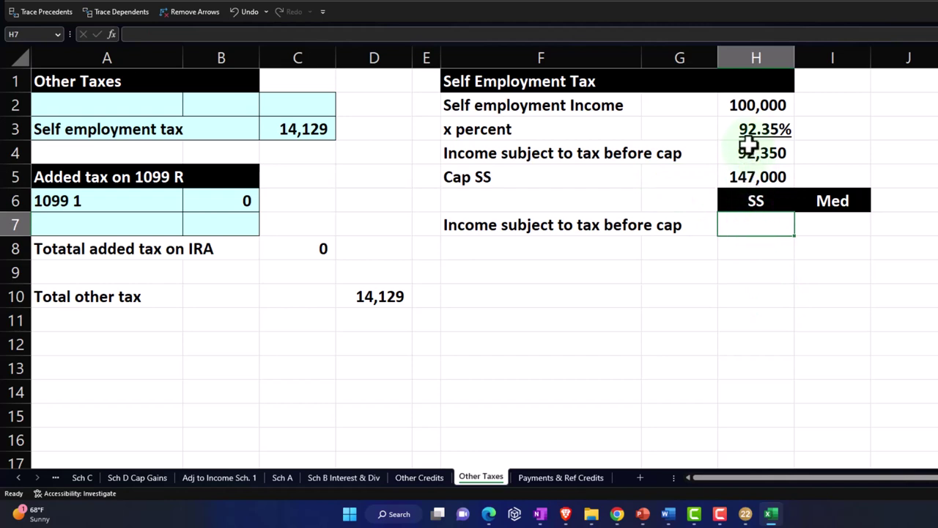
{"action": "left_click_drag", "start_coordinate": [750, 152], "coordinate": [747, 171]}
{"action": "left_click", "coordinate": [767, 227]}
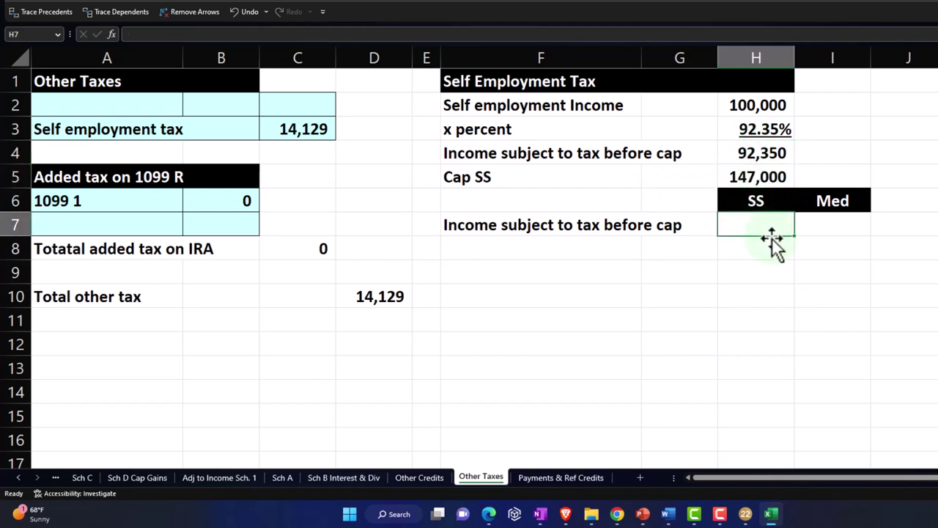
{"action": "type", "text": "=mu"}
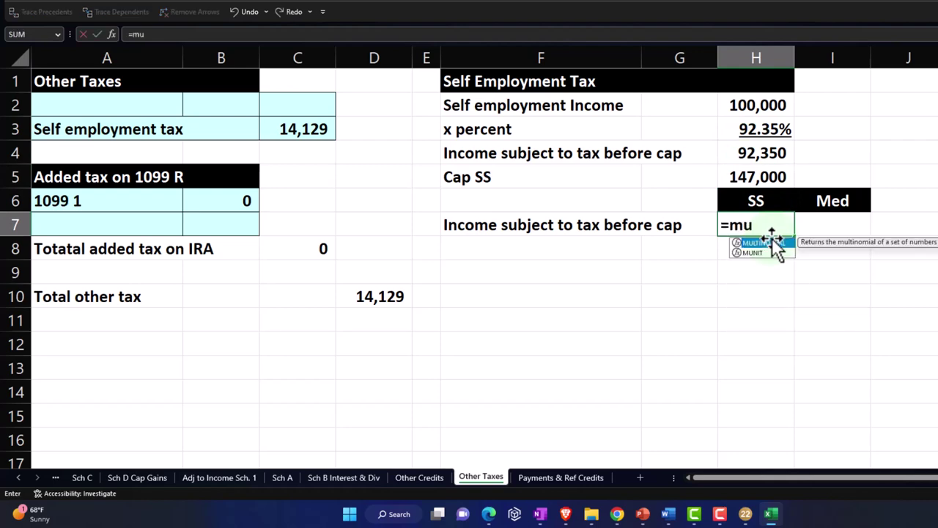
{"action": "key", "text": "BackSpace"}
{"action": "type", "text": "in"}
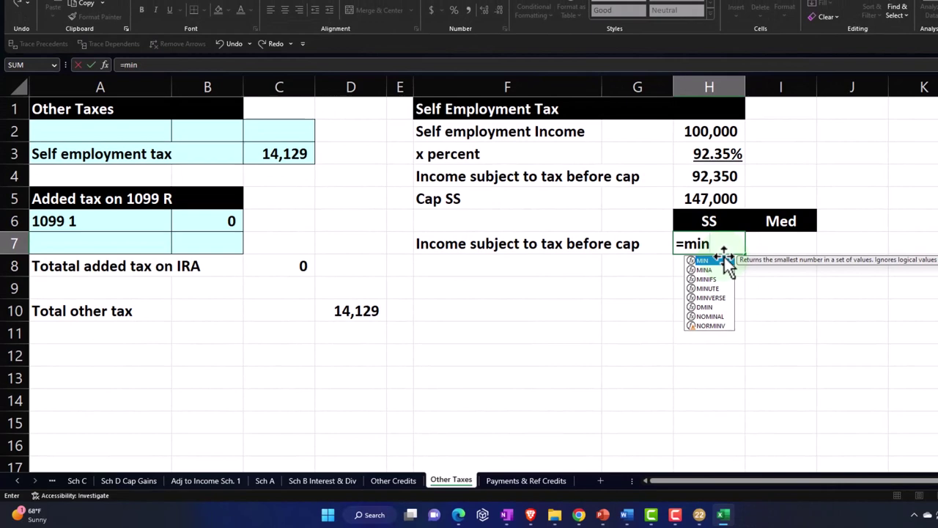
{"action": "type", "text": "("}
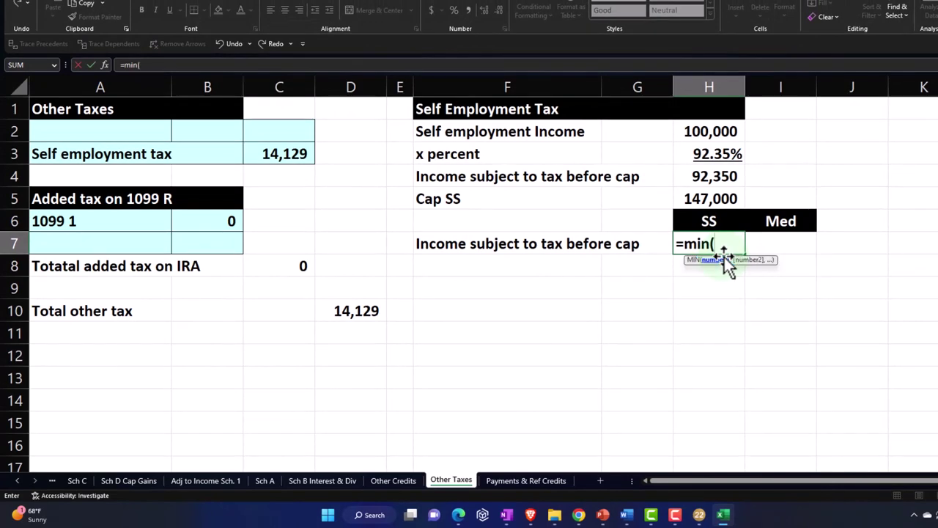
{"action": "key", "text": "Up"}
{"action": "key", "text": "Up"}
{"action": "key", "text": "Up"}
{"action": "key", "text": "shift+Down"}
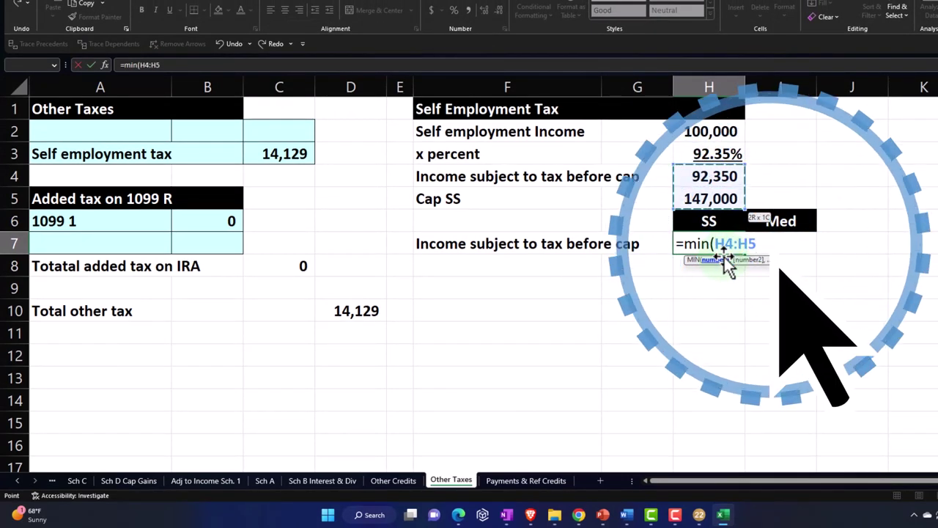
{"action": "key", "text": "Return"}
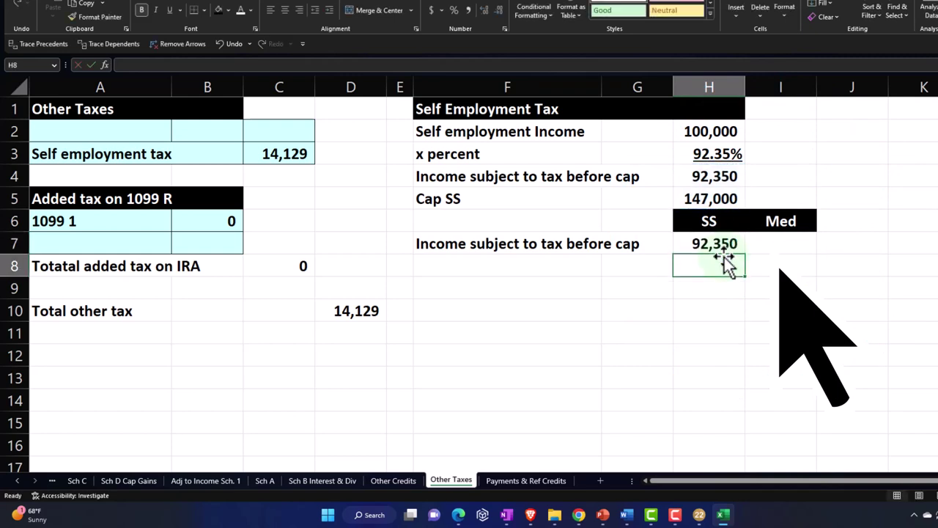
Link the Medicare income in cell I7 to the uncapped income with the formula =H4.
{"action": "left_click", "coordinate": [724, 250]}
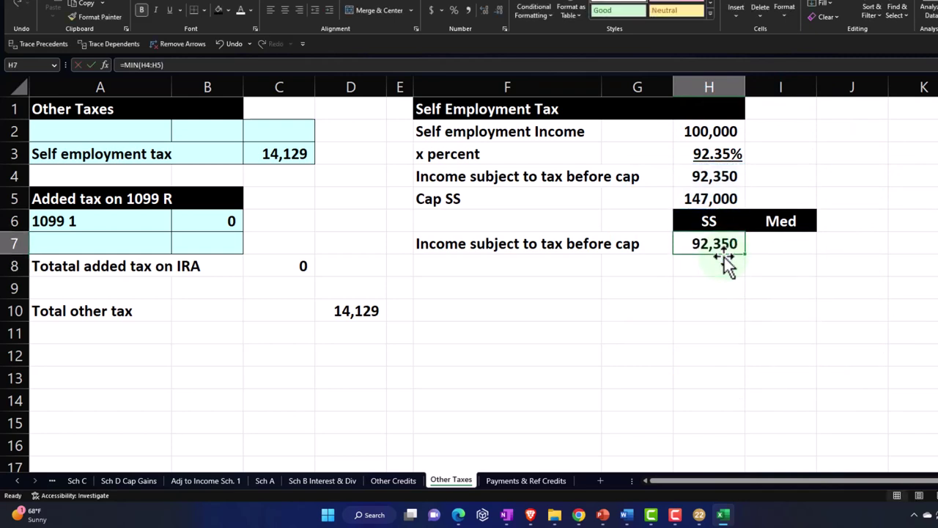
{"action": "key", "text": "Right"}
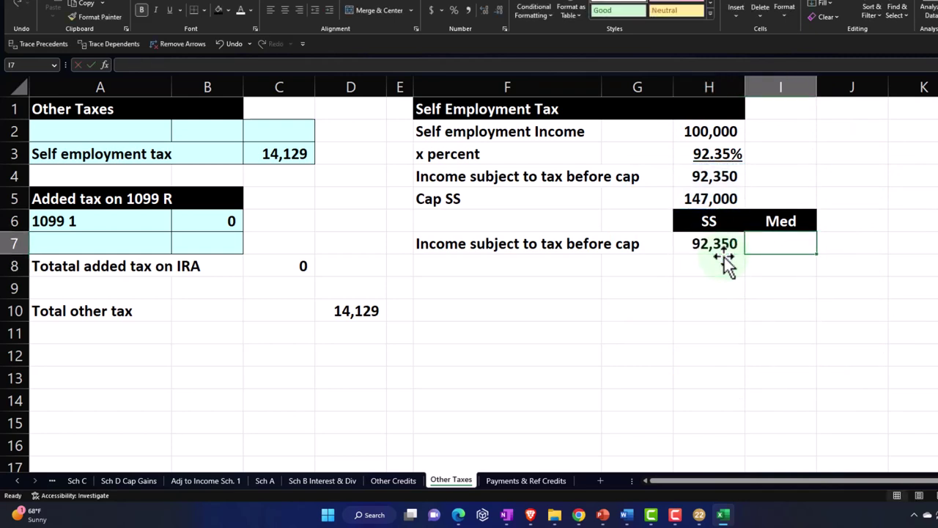
{"action": "type", "text": "="}
{"action": "key", "text": "Up"}
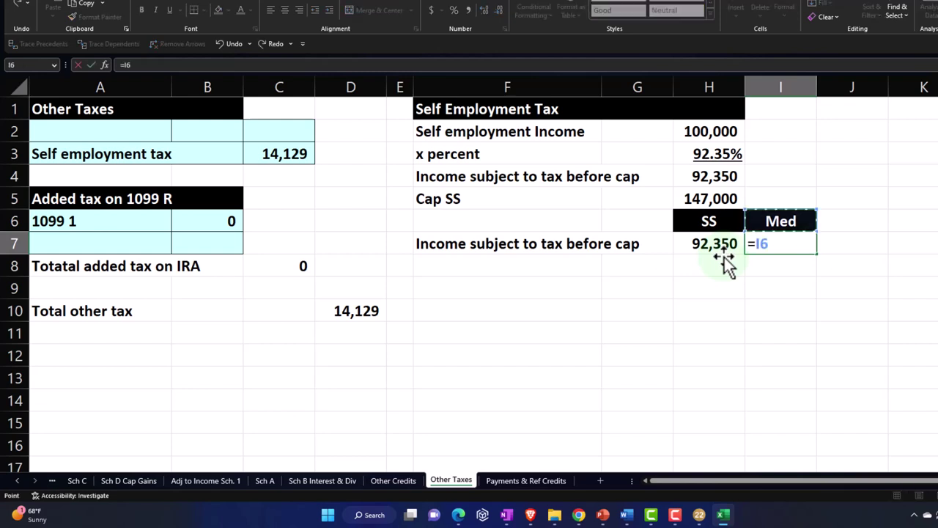
{"action": "key", "text": "Up"}
{"action": "key", "text": "Left"}
{"action": "key", "text": "Up"}
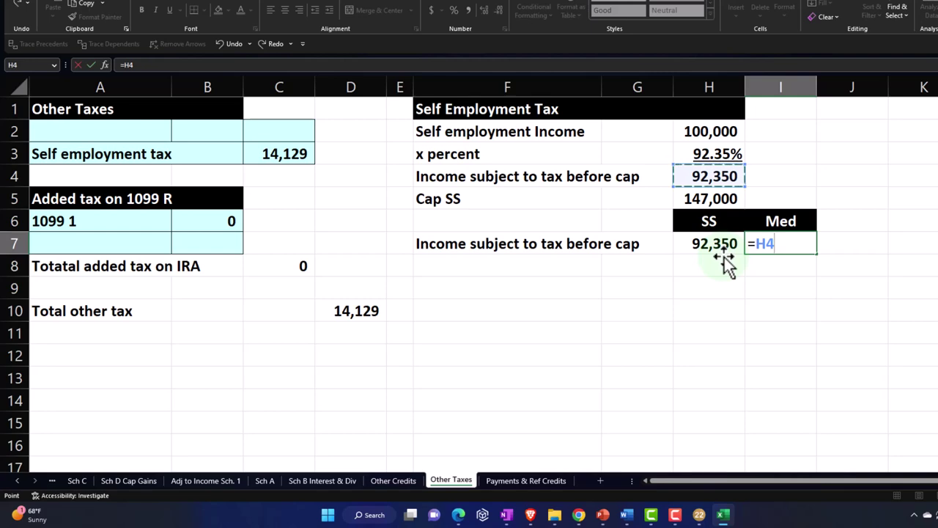
{"action": "key", "text": "Return"}
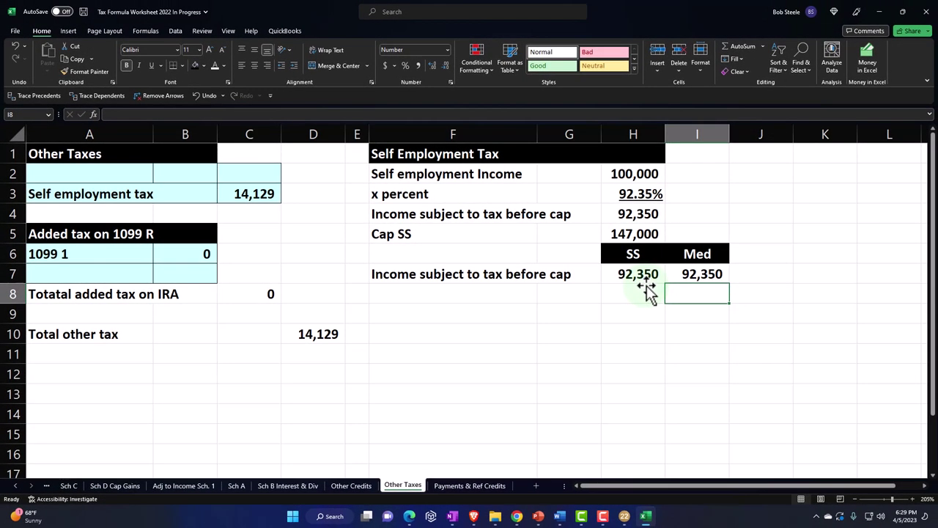
Switch to Lacerte to check the tax rates on Schedule SE lines 10 and 11, and return to the Excel worksheet.
{"action": "left_click", "coordinate": [650, 516]}
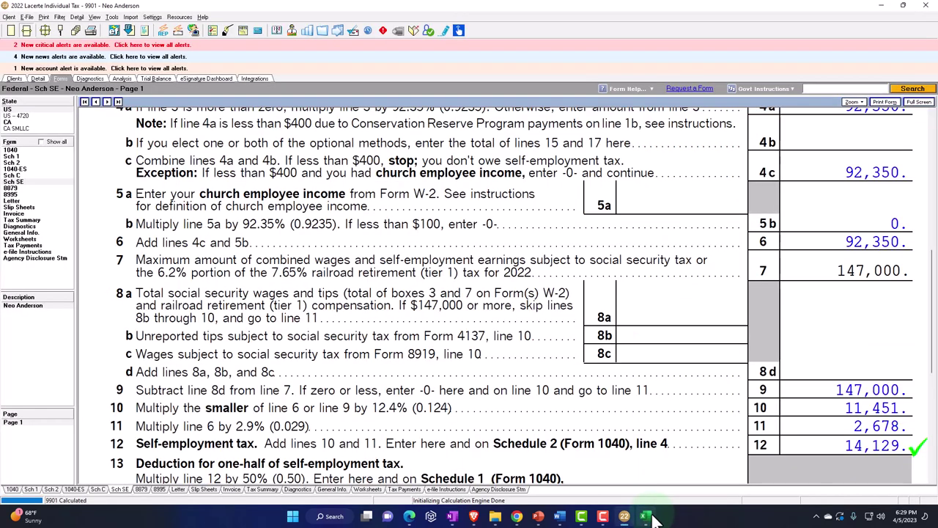
{"action": "left_click", "coordinate": [864, 269]}
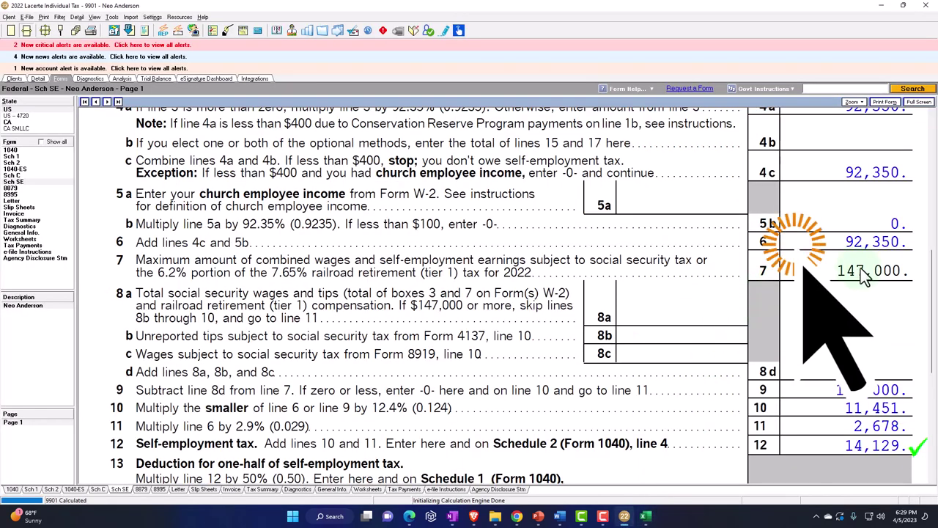
{"action": "scroll", "coordinate": [861, 260], "scroll_direction": "down", "scroll_amount": 1}
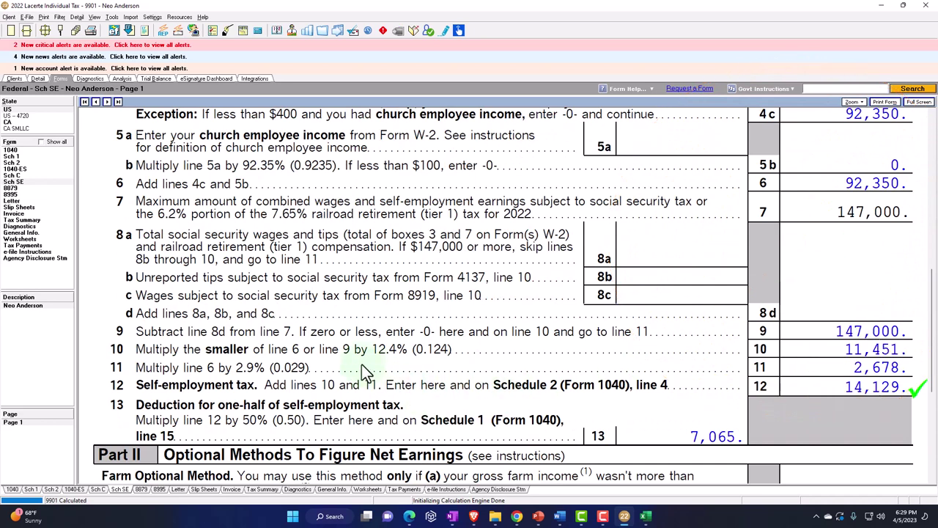
{"action": "left_click", "coordinate": [646, 516]}
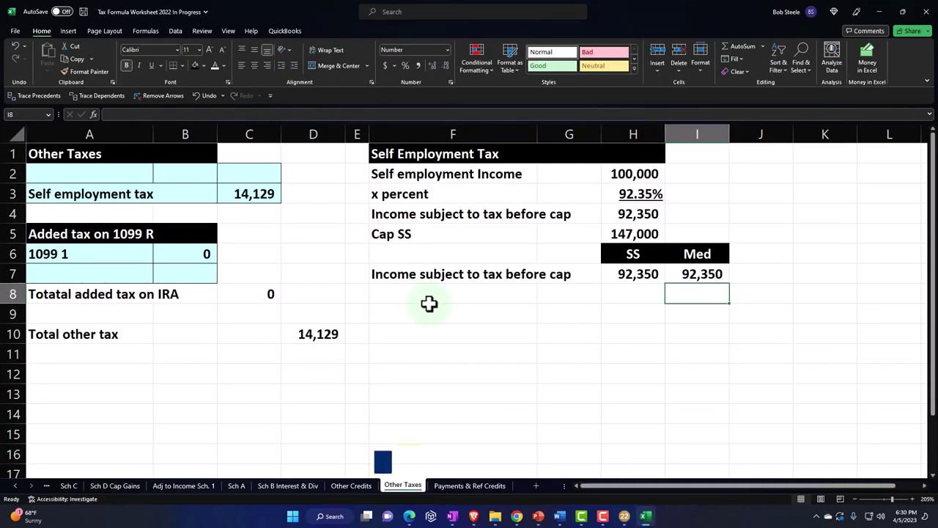
Label cell F8 "Rates" and enter the social security rate in cell H8 with the formula =.062*2.
{"action": "left_click", "coordinate": [421, 295]}
{"action": "type", "text": "Rate"}
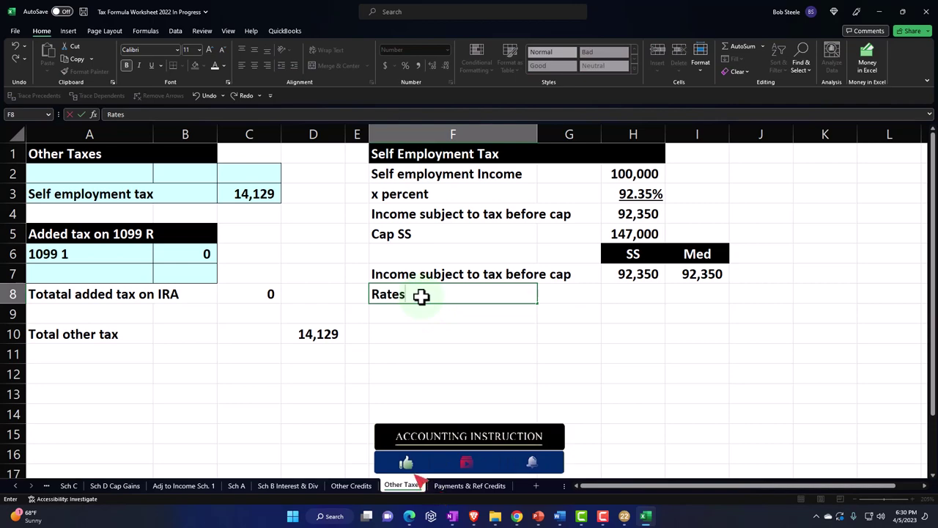
{"action": "type", "text": "s"}
{"action": "key", "text": "Tab"}
{"action": "key", "text": "Tab"}
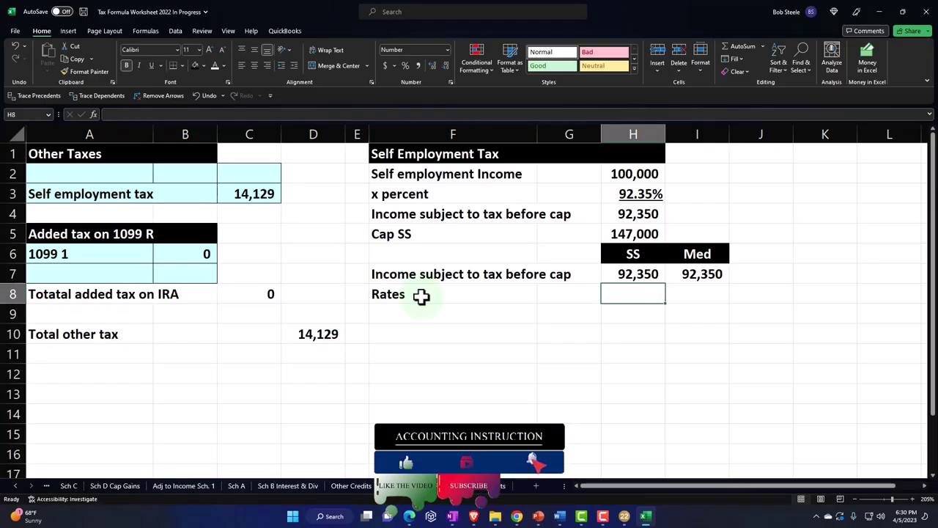
{"action": "type", "text": "=0"}
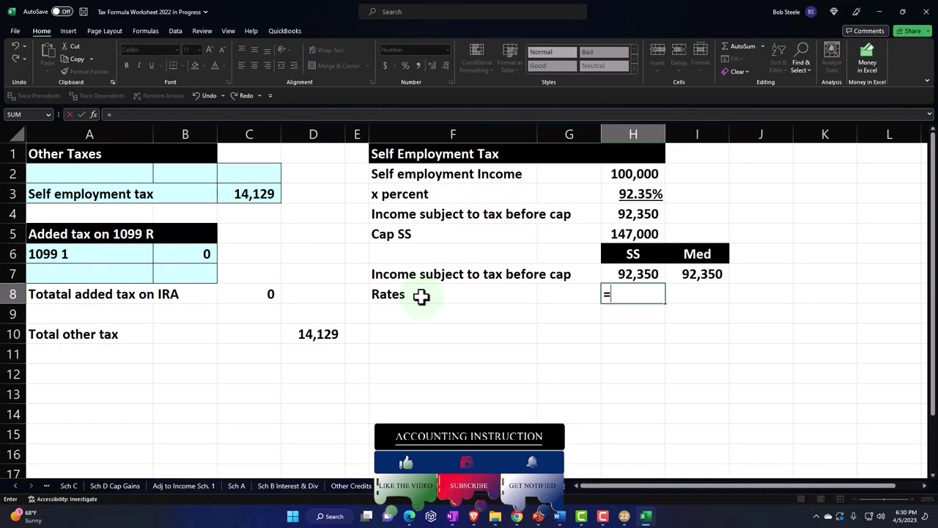
{"action": "type", "text": ".062"}
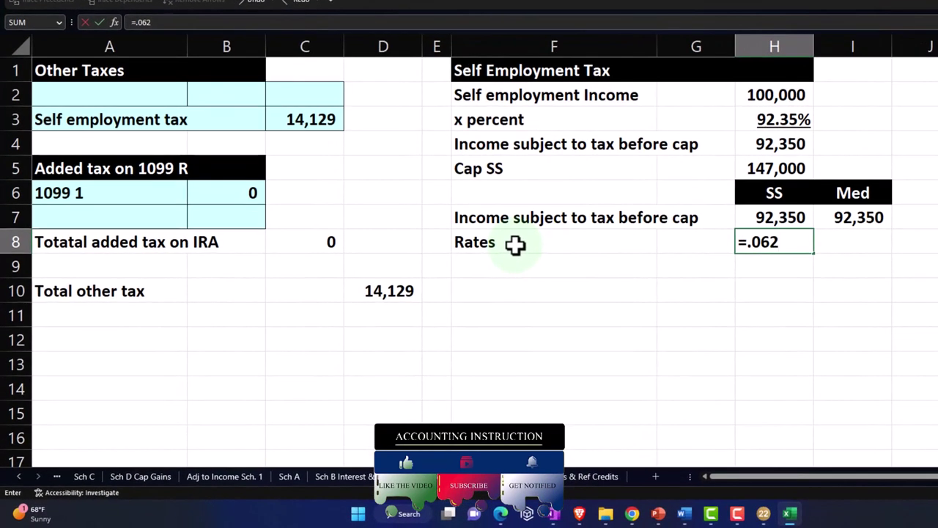
{"action": "type", "text": "*2"}
{"action": "key", "text": "Return"}
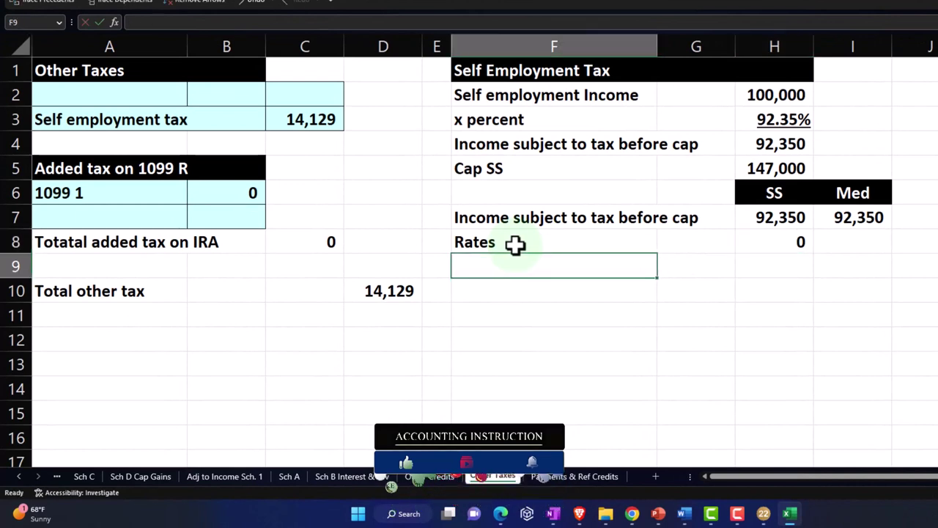
Format the social security rate in cell H8 as a percentage with two decimal places.
{"action": "key", "text": "Up"}
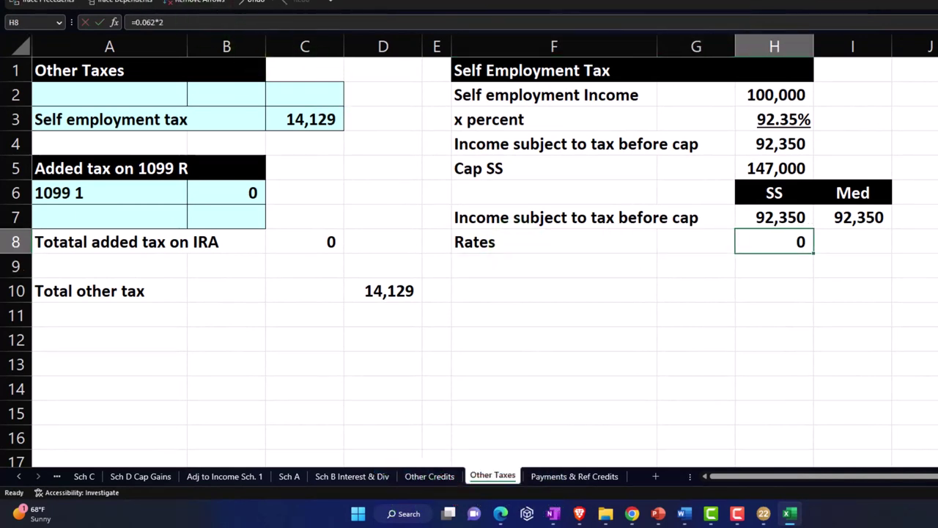
{"action": "key", "text": "ctrl+shift+5"}
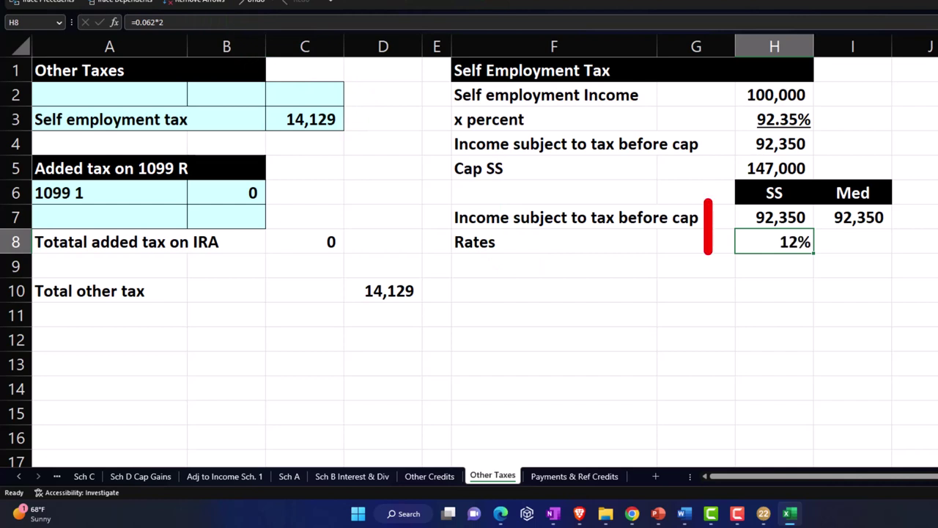
{"action": "key", "text": "alt+h"}
{"action": "key", "text": "0"}
{"action": "key", "text": "alt+h"}
{"action": "key", "text": "0"}
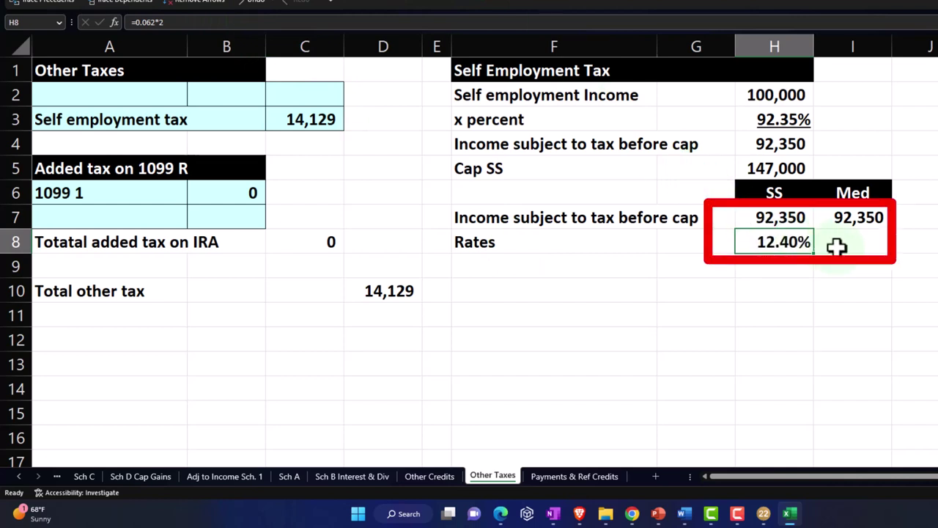
Enter the Medicare rate in cell I8 with the formula =.0145*2 and format it as a percentage with two decimal places.
{"action": "left_click", "coordinate": [862, 244]}
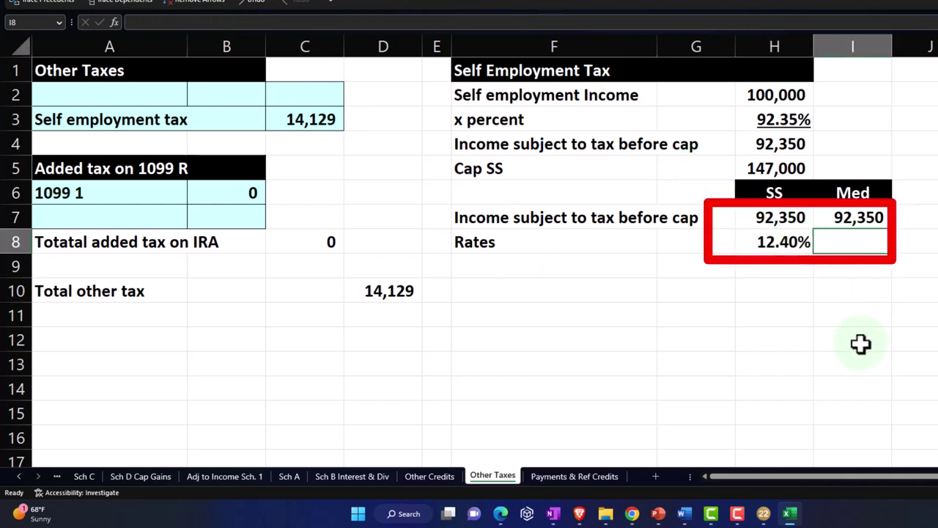
{"action": "type", "text": "=.0145*2"}
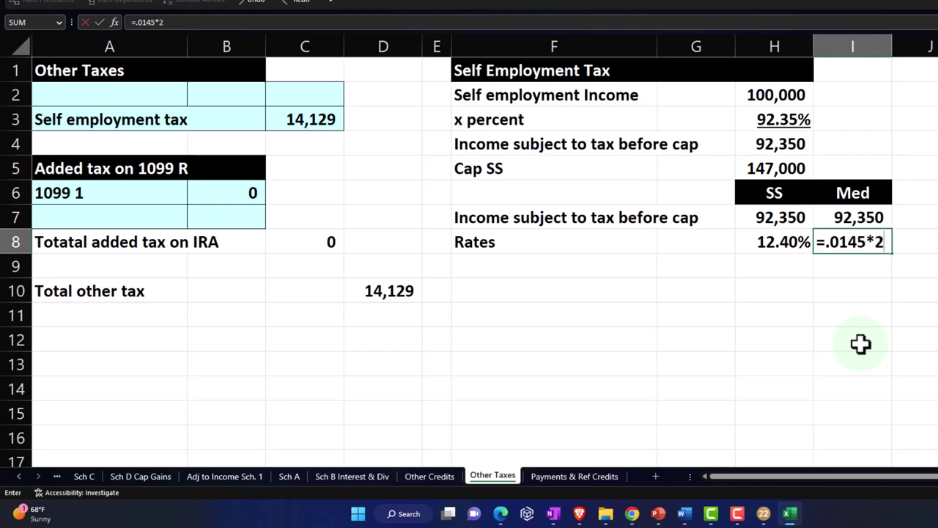
{"action": "key", "text": "Return"}
{"action": "key", "text": "Up"}
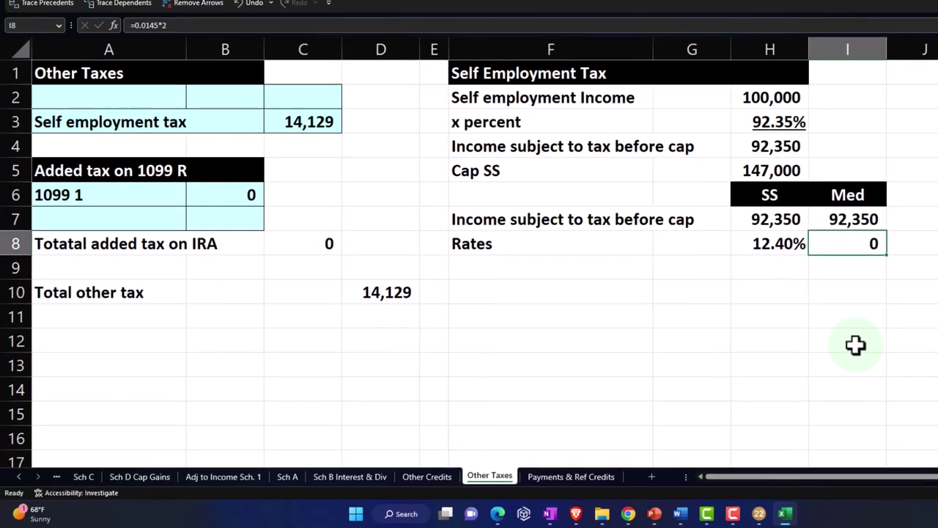
{"action": "left_click", "coordinate": [469, 4]}
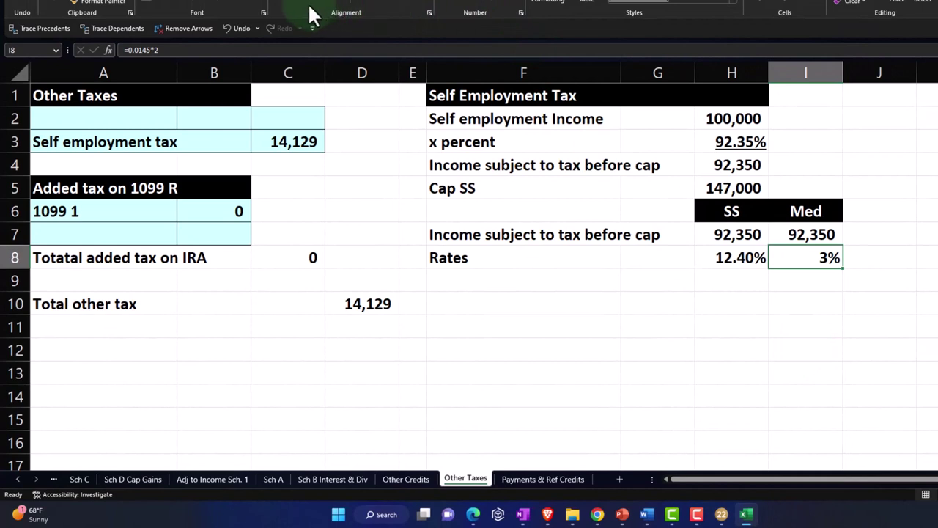
{"action": "left_click", "coordinate": [499, 6]}
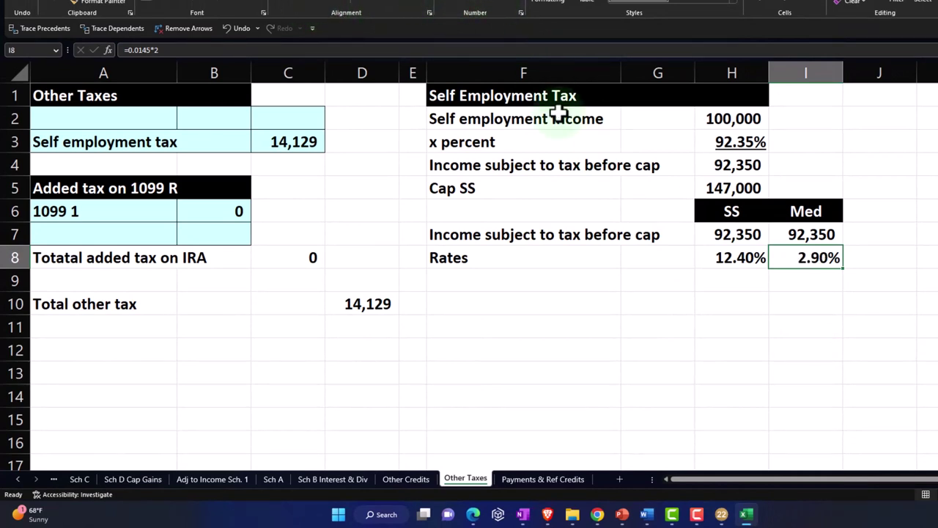
Underline the social security and Medicare rates in cells H8:I8.
{"action": "left_click", "coordinate": [718, 304]}
{"action": "left_click_drag", "start_coordinate": [722, 258], "coordinate": [810, 262]}
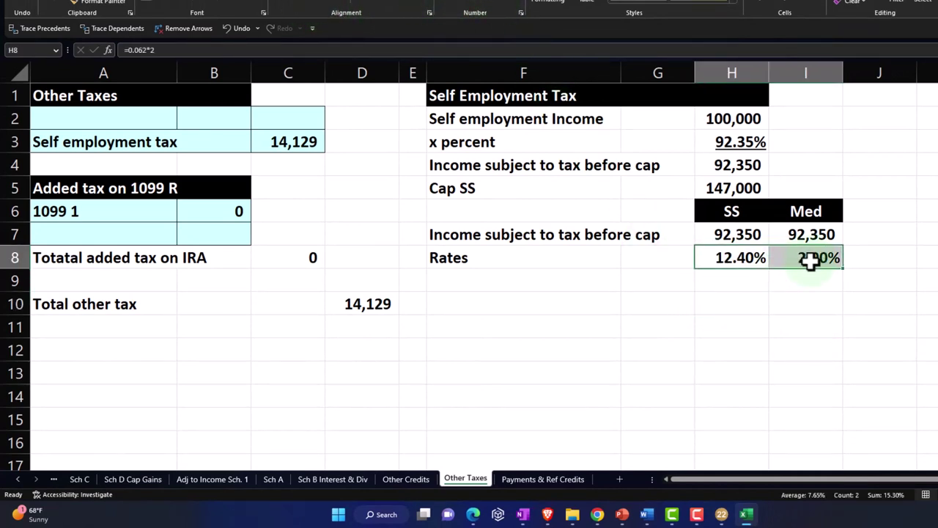
{"action": "left_click", "coordinate": [183, 7]}
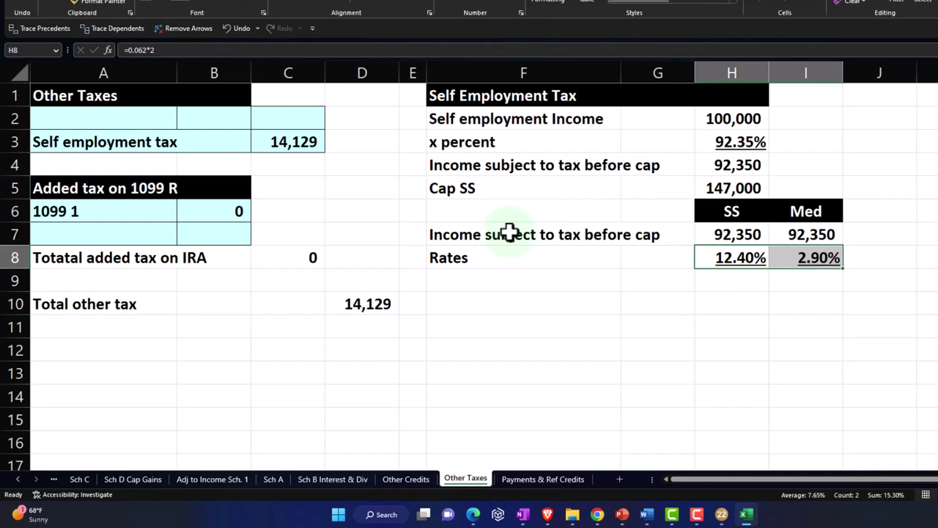
Label cell F9 "Tax" and calculate the social security tax in cell H9 with the formula =H7*H8.
{"action": "left_click", "coordinate": [485, 282]}
{"action": "type", "text": "Ta"}
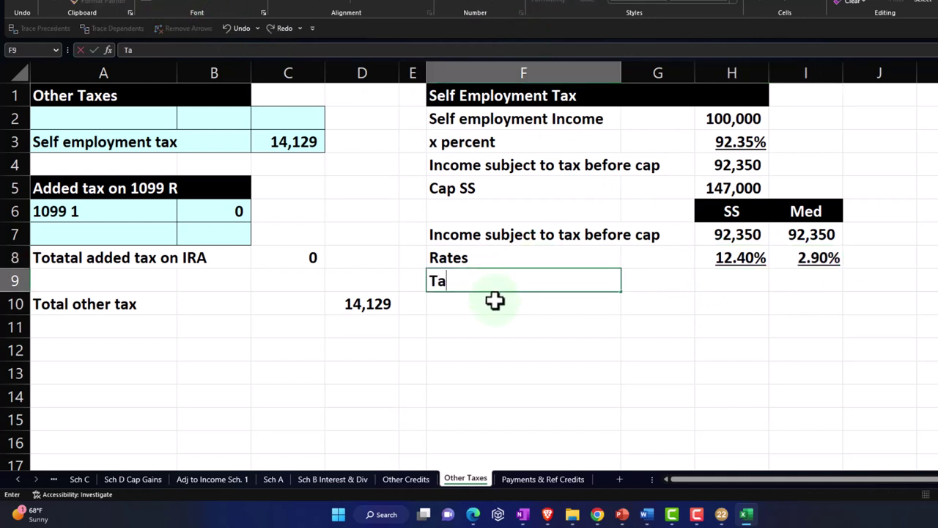
{"action": "key", "text": "Tab"}
{"action": "key", "text": "Tab"}
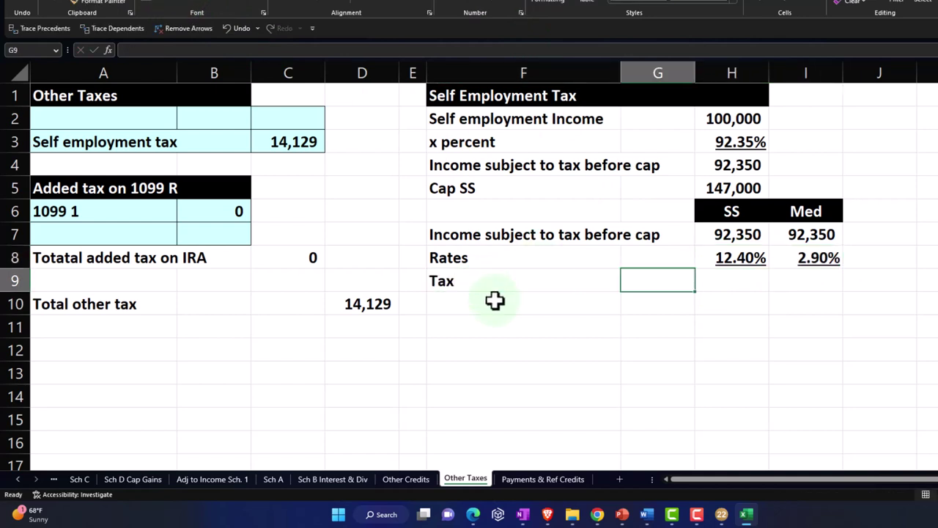
{"action": "type", "text": "="}
{"action": "key", "text": "Up"}
{"action": "key", "text": "Up"}
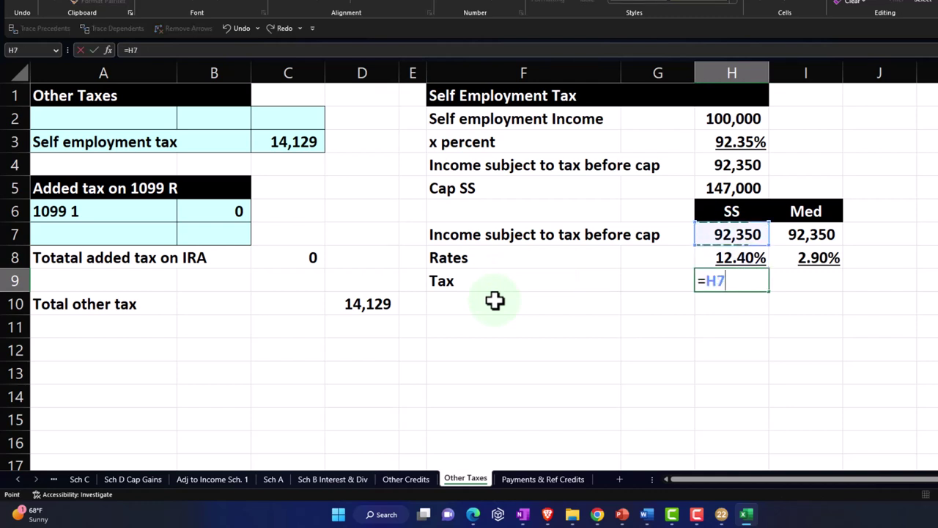
{"action": "type", "text": "*"}
{"action": "key", "text": "Up"}
{"action": "key", "text": "Return"}
Calculate the Medicare tax in cell I9 with the formula =I7*I8.
{"action": "key", "text": "Right"}
{"action": "key", "text": "Right"}
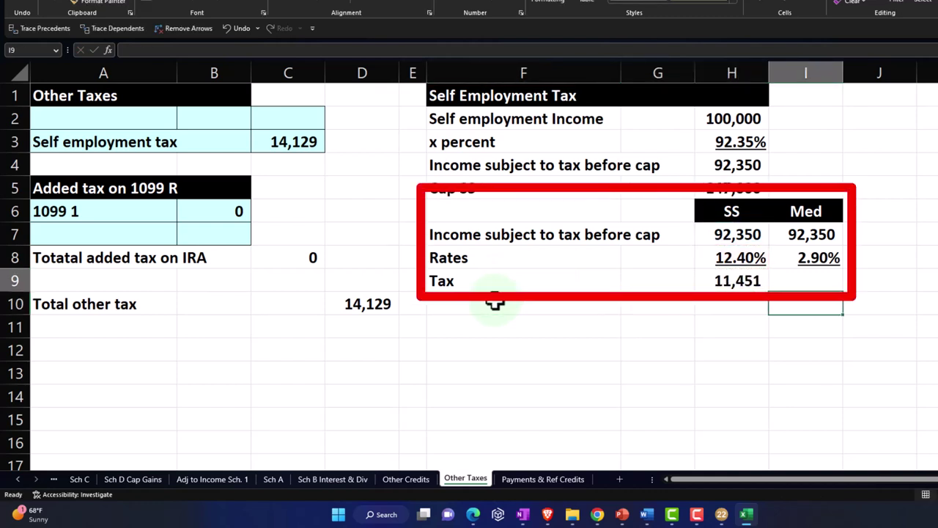
{"action": "key", "text": "Up"}
{"action": "type", "text": "="}
{"action": "key", "text": "Up"}
{"action": "key", "text": "Up"}
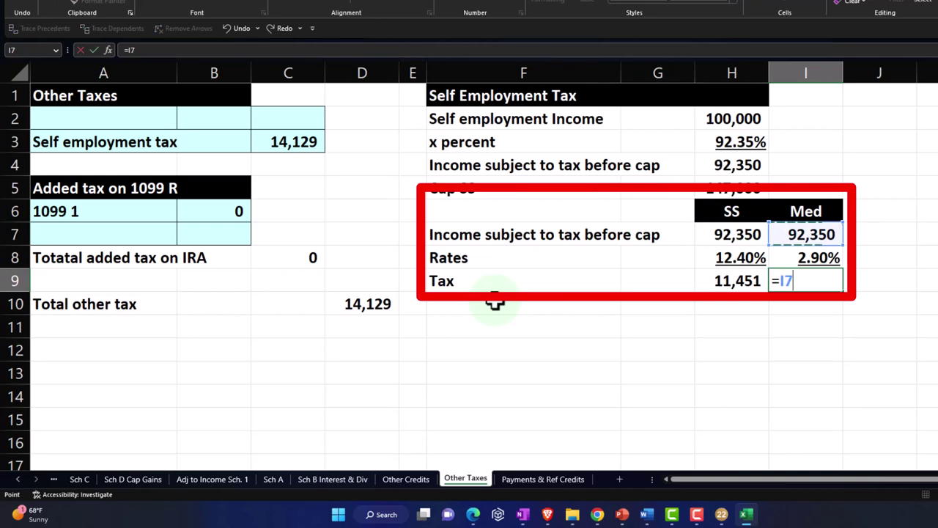
{"action": "type", "text": "*"}
{"action": "key", "text": "Up"}
{"action": "key", "text": "Return"}
Add the social security and Medicare taxes in cell J9 with a SUM of H9:I9.
{"action": "key", "text": "Up"}
{"action": "key", "text": "Right"}
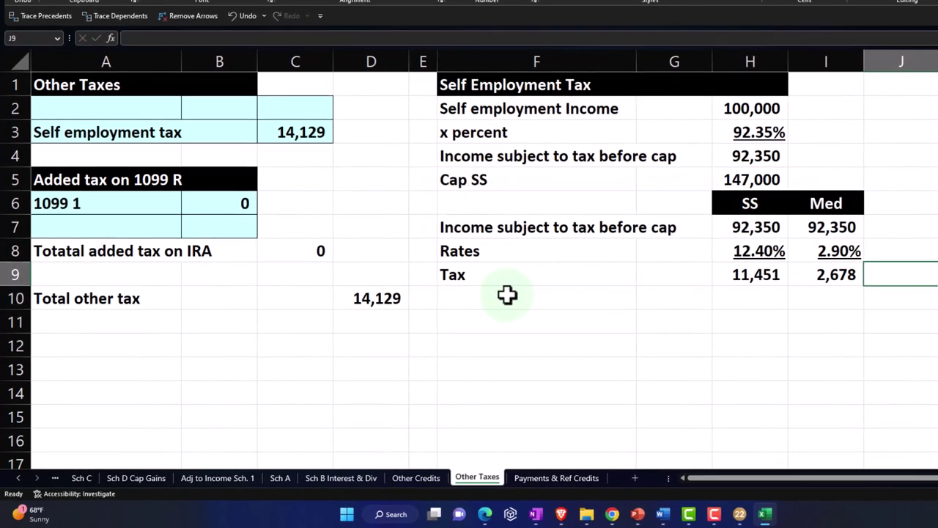
{"action": "type", "text": "=sum("}
{"action": "key", "text": "Left"}
{"action": "key", "text": "shift+Left"}
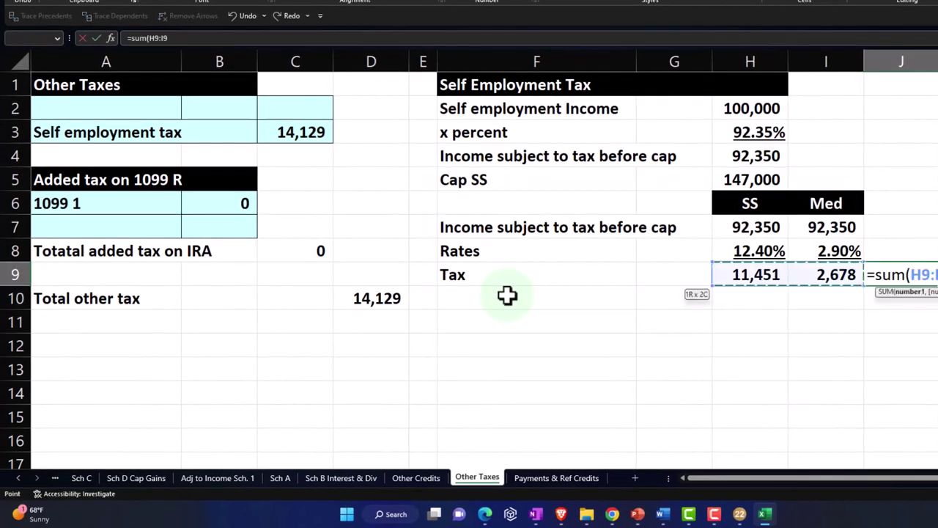
{"action": "key", "text": "Return"}
Enter the header "Total" in cell J6 and format it with a black fill and centered white text.
{"action": "key", "text": "Up"}
{"action": "key", "text": "Up"}
{"action": "key", "text": "Up"}
{"action": "key", "text": "Up"}
{"action": "type", "text": "T"}
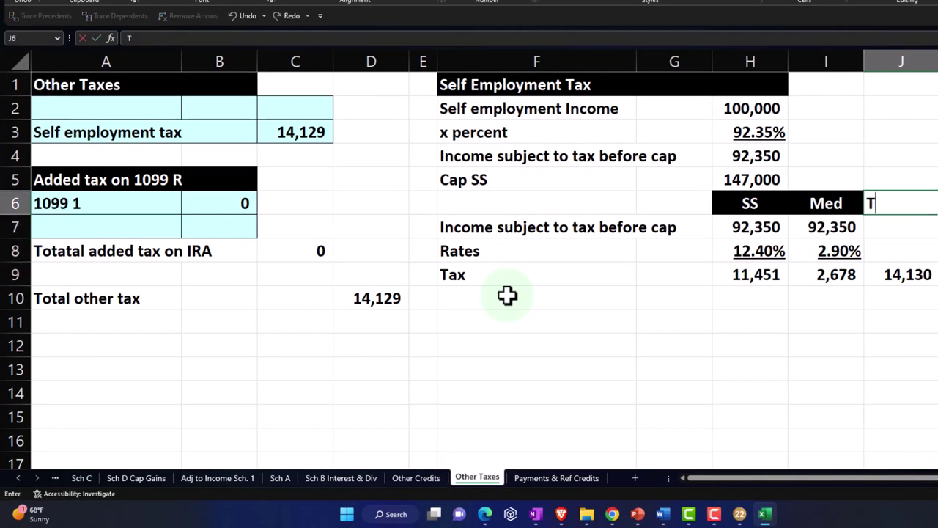
{"action": "type", "text": "otal"}
{"action": "key", "text": "ctrl+Return"}
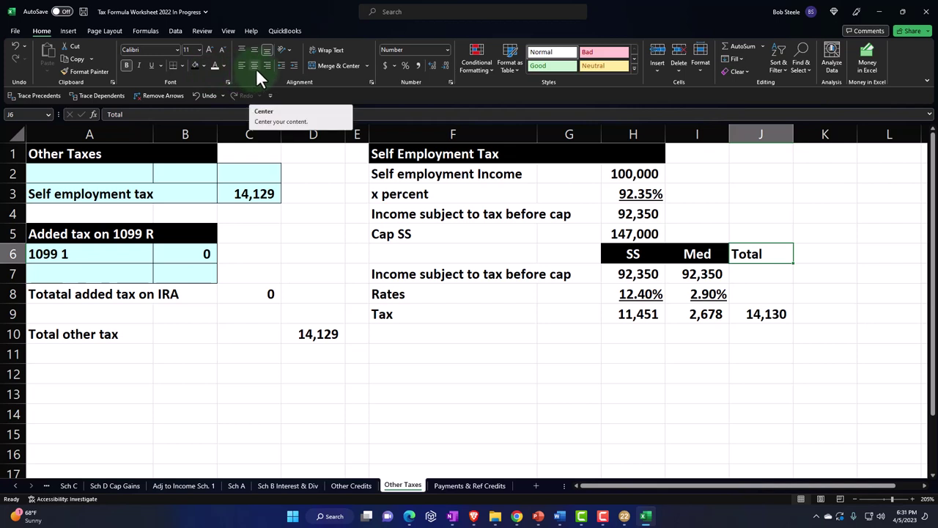
{"action": "left_click", "coordinate": [193, 65]}
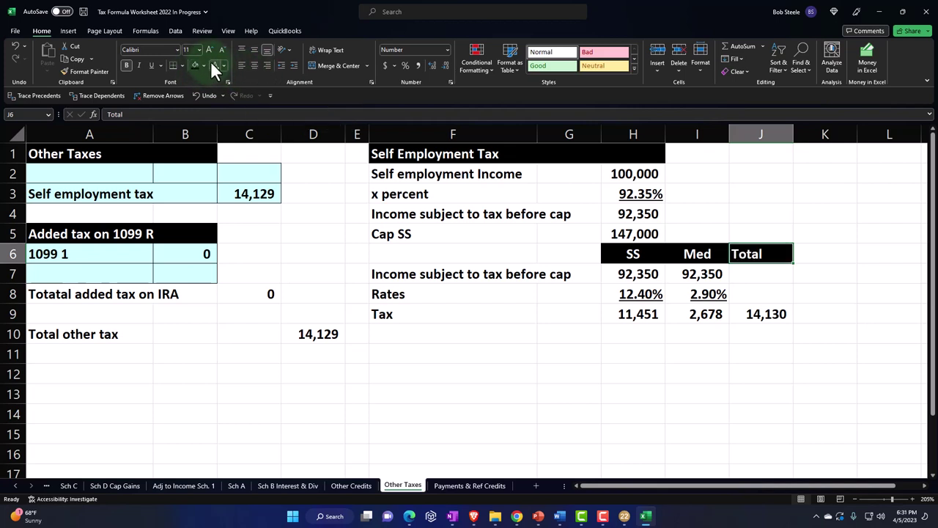
Switch to Lacerte to check Schedule SE lines 10 to 12, return to Excel, and inspect the total other tax formula in D10.
{"action": "left_click", "coordinate": [625, 517]}
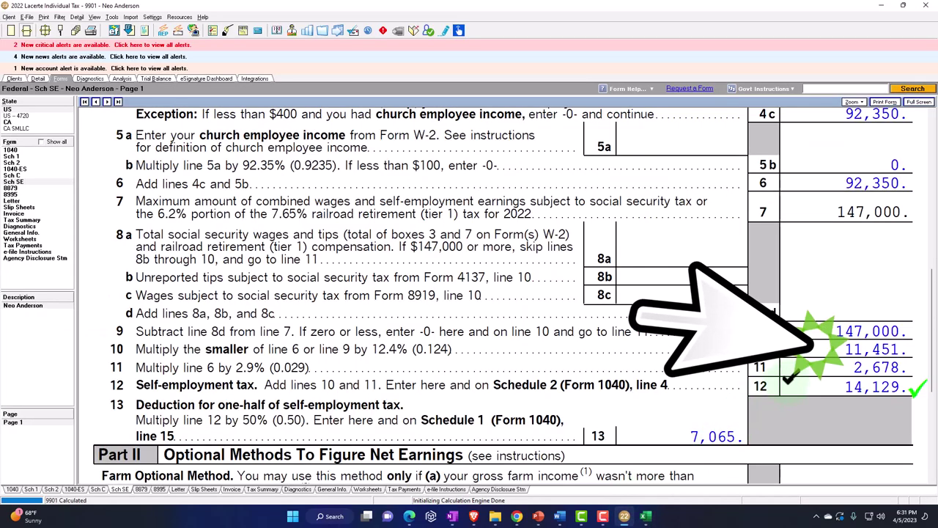
{"action": "left_click", "coordinate": [624, 517]}
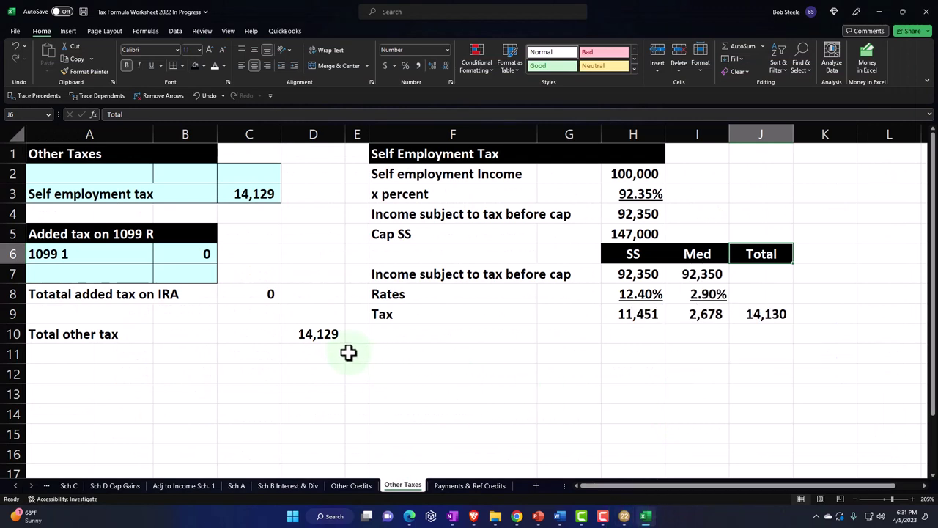
{"action": "left_click", "coordinate": [316, 335]}
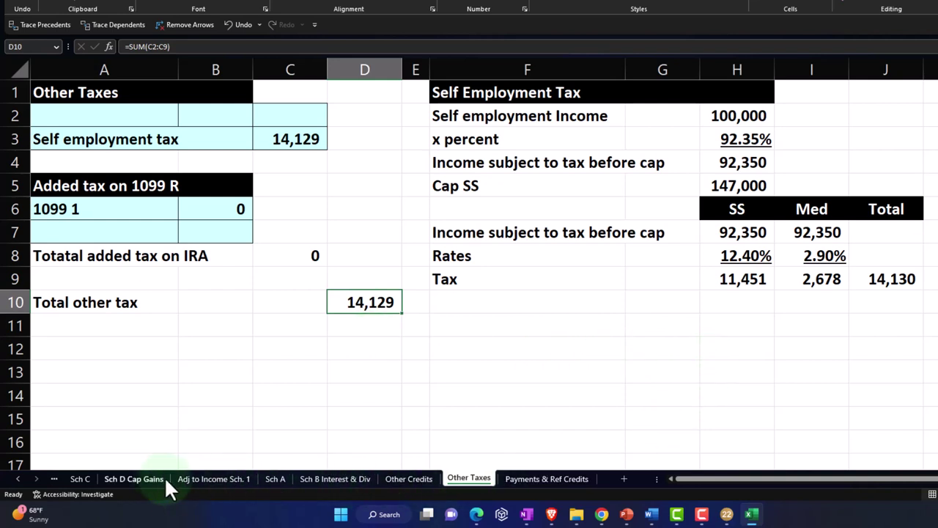
Link Other Taxes in cell D13 of the Tax Fromula F1040 sheet to the self-employment tax total in 'Other Taxes'!J9.
{"action": "left_click", "coordinate": [17, 478]}
{"action": "left_click", "coordinate": [17, 477]}
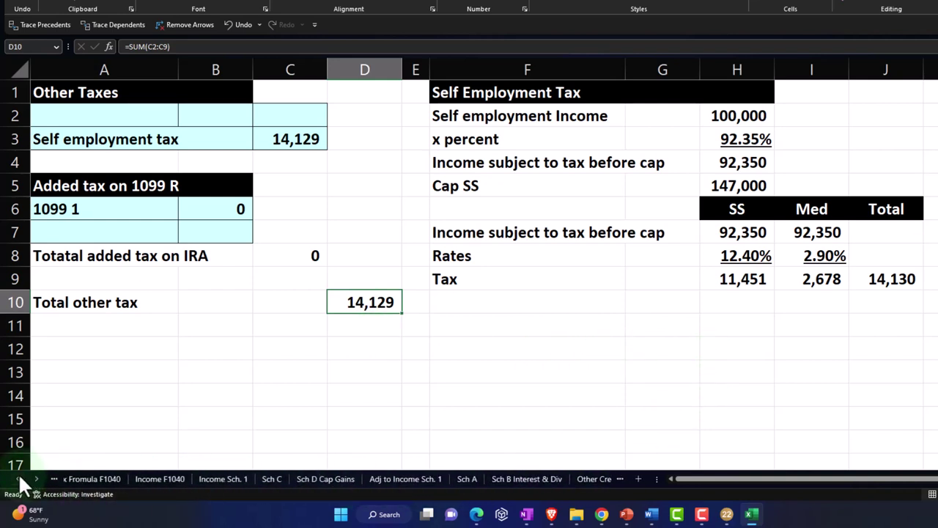
{"action": "left_click", "coordinate": [18, 478]}
{"action": "left_click", "coordinate": [106, 477]}
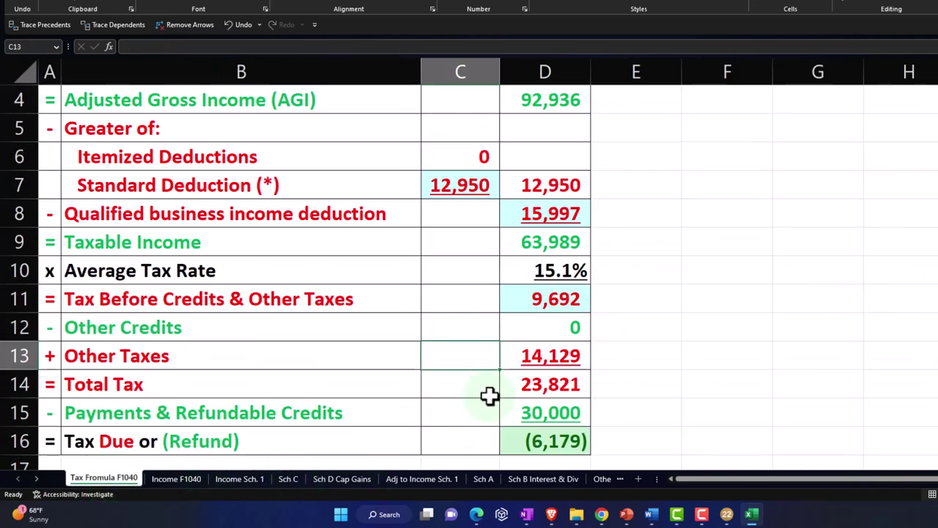
{"action": "left_click", "coordinate": [546, 356]}
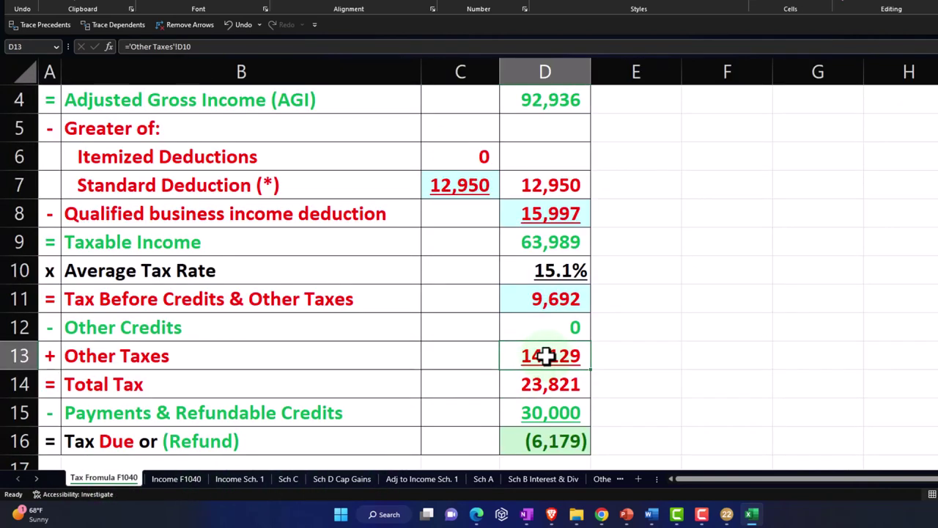
{"action": "type", "text": "="}
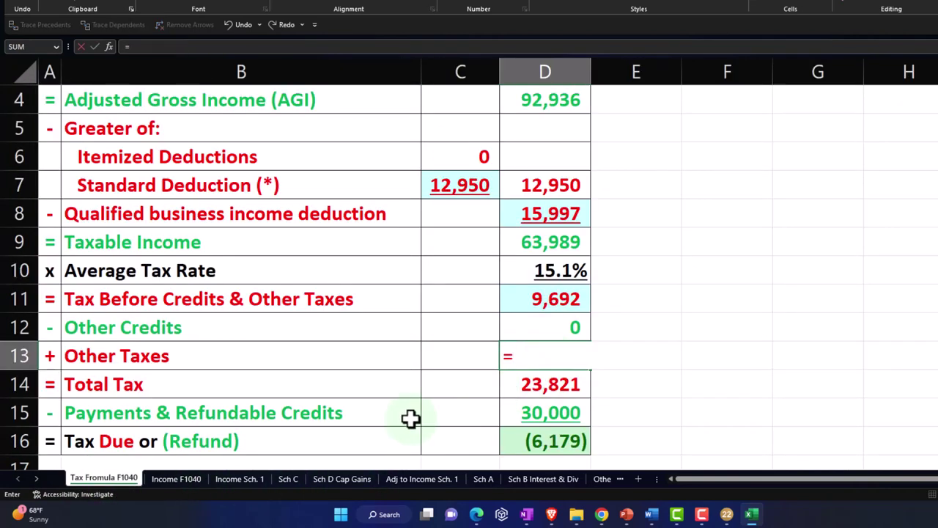
{"action": "left_click", "coordinate": [36, 478]}
{"action": "left_click", "coordinate": [35, 478]}
{"action": "left_click", "coordinate": [36, 478]}
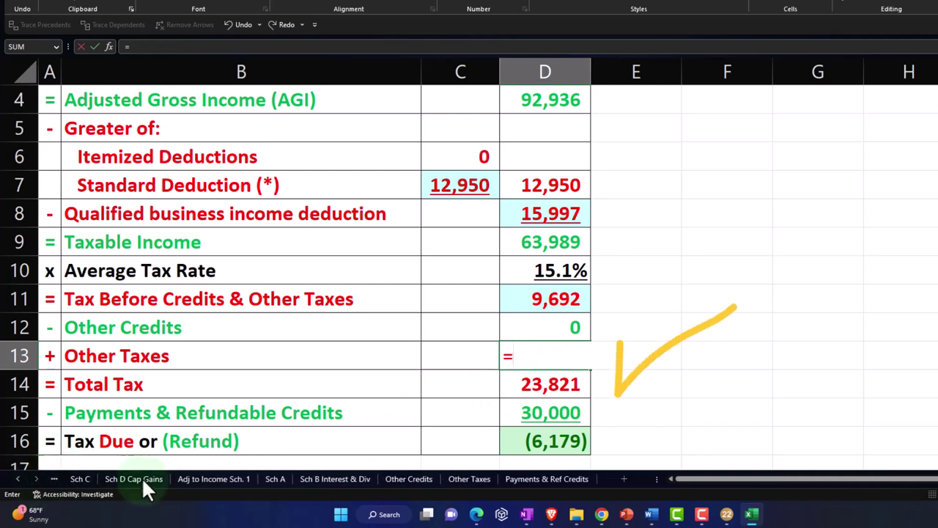
{"action": "left_click", "coordinate": [462, 479]}
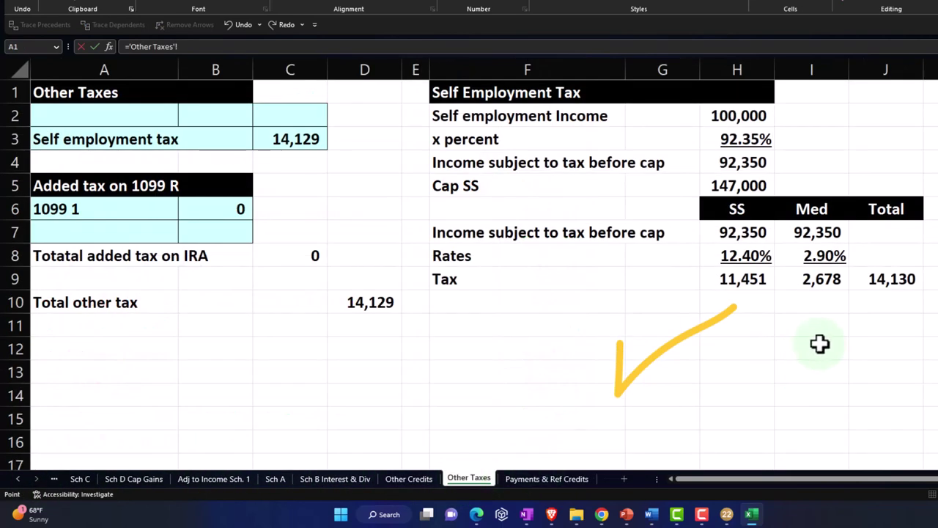
{"action": "left_click", "coordinate": [892, 279]}
{"action": "key", "text": "Return"}
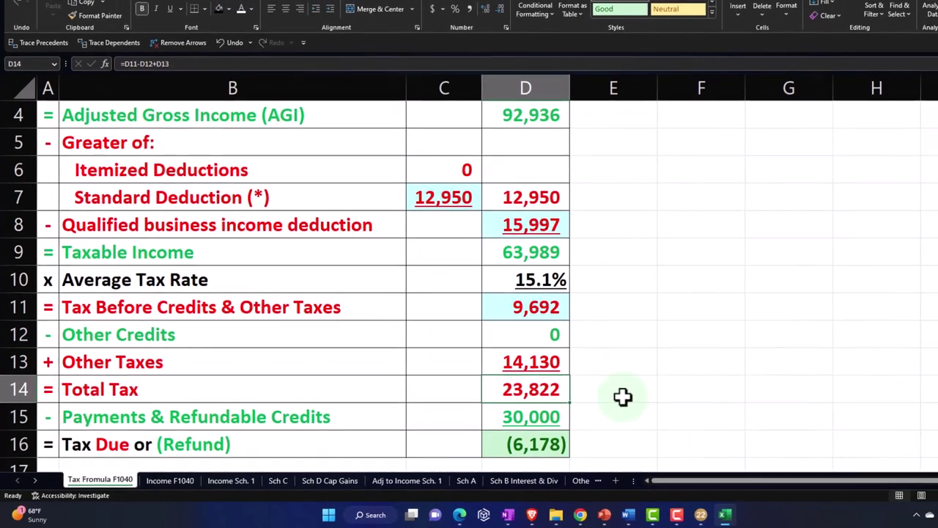
Set the half self employment tax in cell C4 of the Adj to Income Sch. 1 sheet to ='Other Taxes'!J9/2.
{"action": "left_click", "coordinate": [394, 483]}
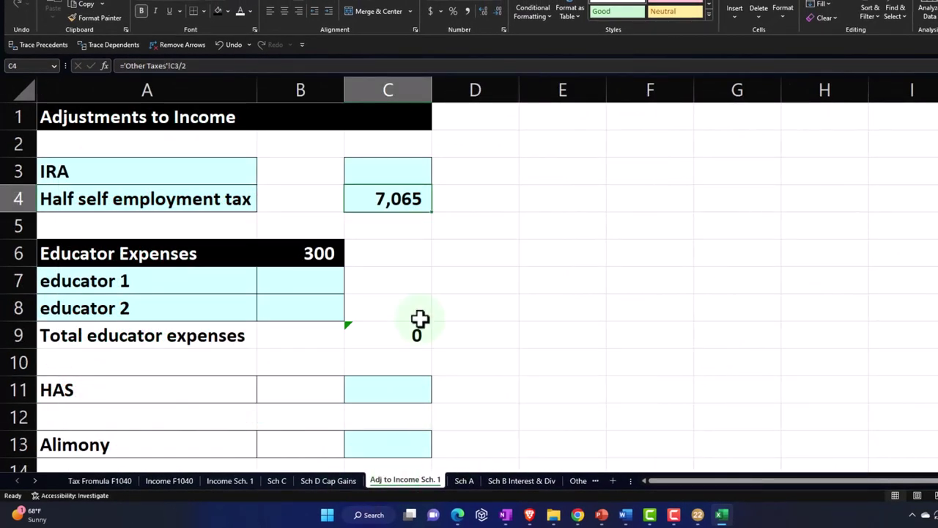
{"action": "type", "text": "="}
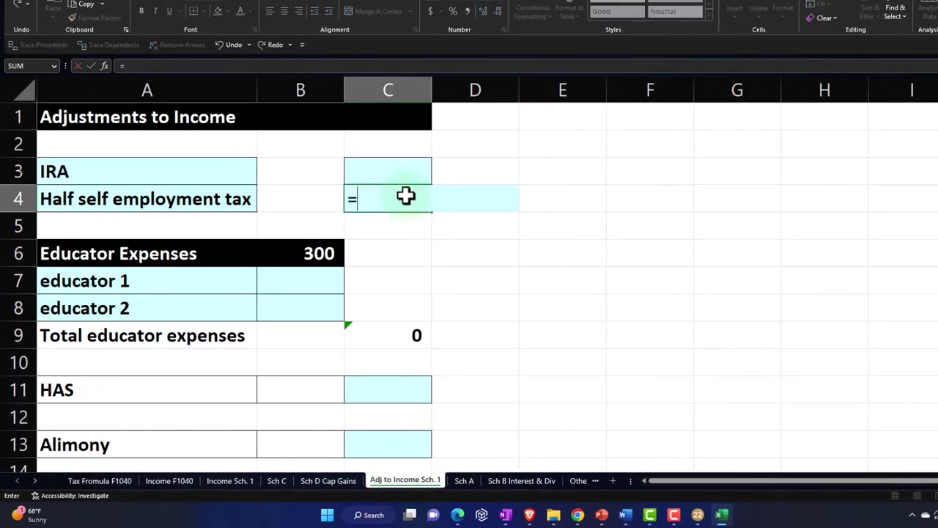
{"action": "left_click", "coordinate": [35, 480]}
{"action": "left_click", "coordinate": [36, 480]}
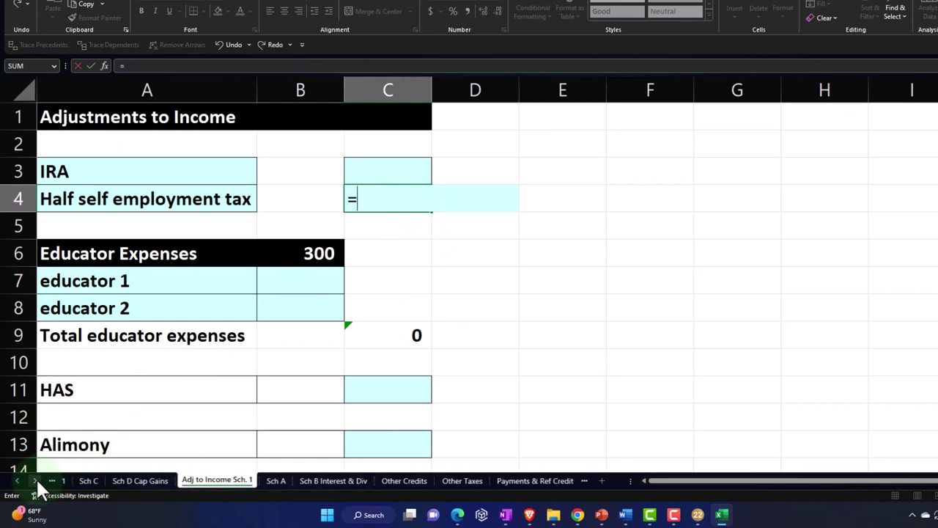
{"action": "left_click", "coordinate": [36, 480]}
{"action": "left_click", "coordinate": [503, 483]}
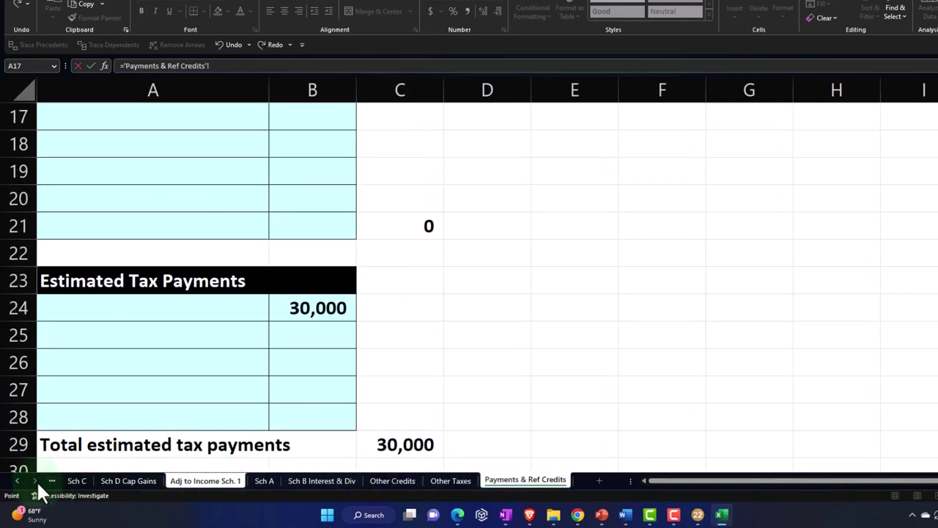
{"action": "left_click", "coordinate": [446, 482]}
{"action": "left_click", "coordinate": [863, 290]}
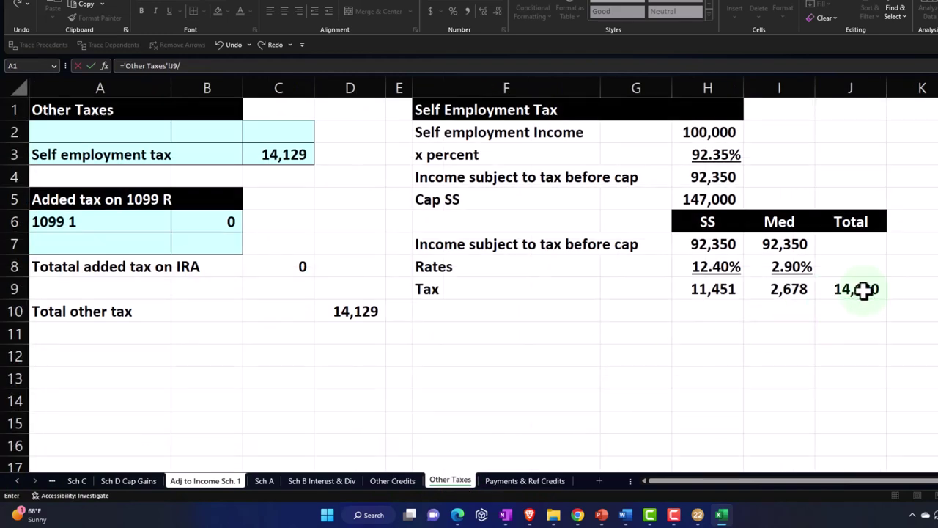
{"action": "type", "text": "/2"}
{"action": "key", "text": "Return"}
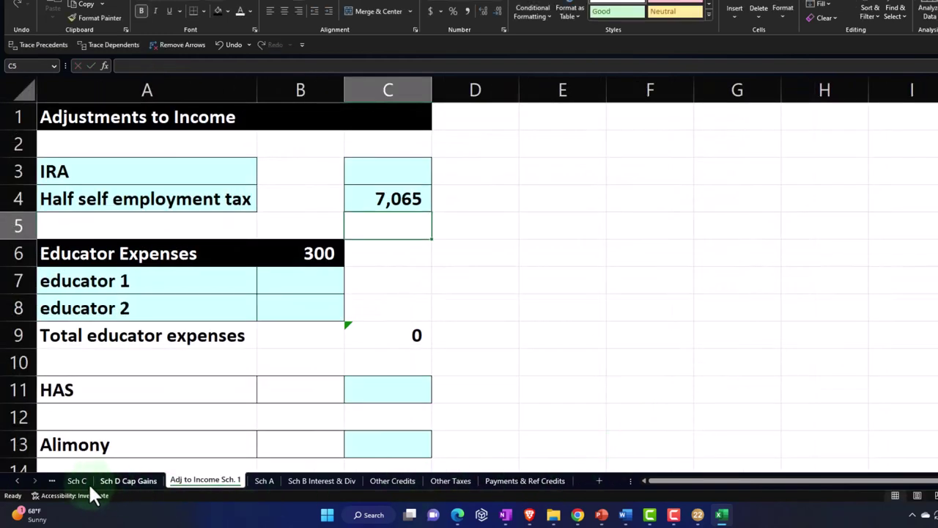
Look over the Payments & Ref Credits sheet and go back to the Other Taxes sheet.
{"action": "left_click", "coordinate": [515, 482]}
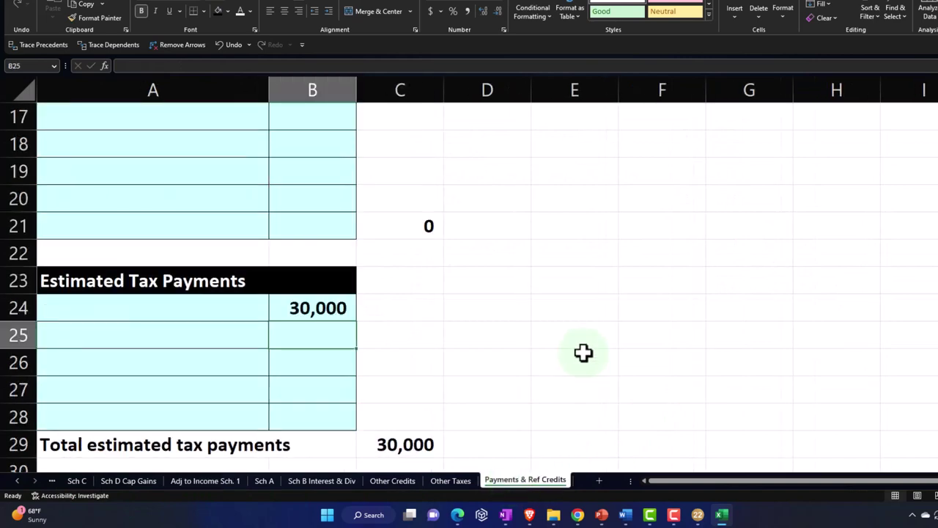
{"action": "scroll", "coordinate": [583, 352], "scroll_direction": "up", "scroll_amount": 4}
{"action": "left_click", "coordinate": [450, 480]}
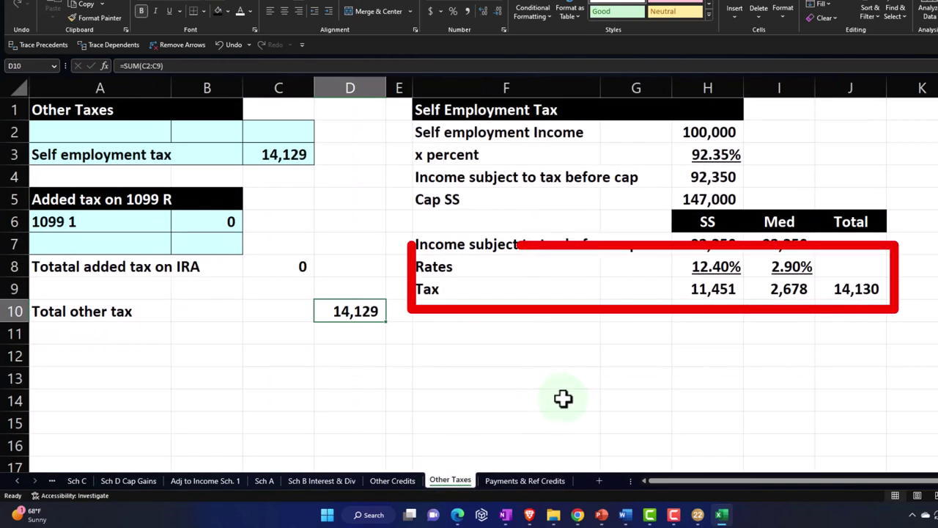
Switch to Lacerte and review the Schedule SE self-employment tax lines from line 12 back up to the start of Part I.
{"action": "left_click", "coordinate": [700, 515]}
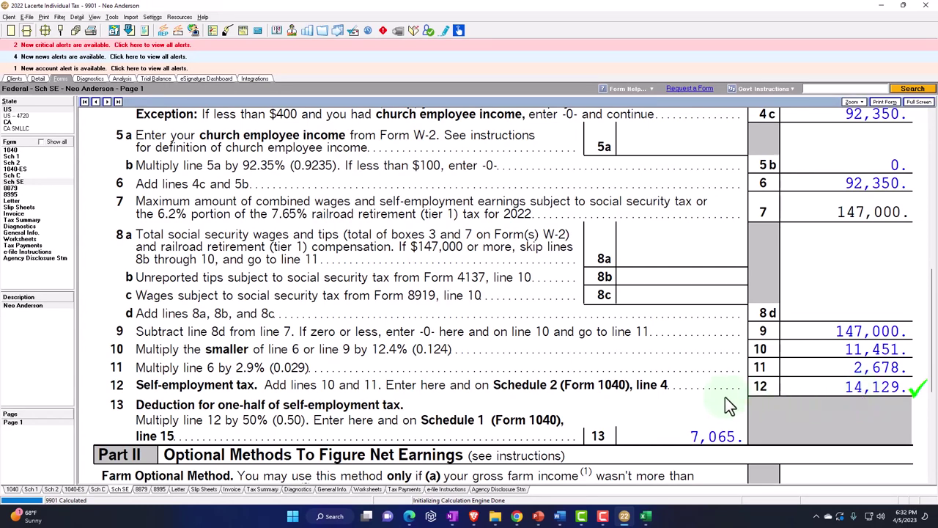
{"action": "scroll", "coordinate": [726, 399], "scroll_direction": "up", "scroll_amount": 5}
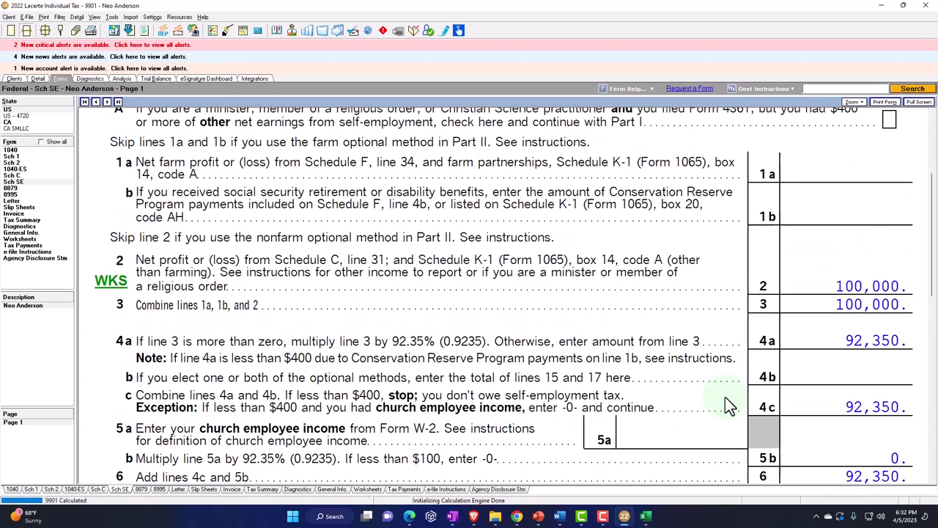
{"action": "scroll", "coordinate": [725, 402], "scroll_direction": "up", "scroll_amount": 1}
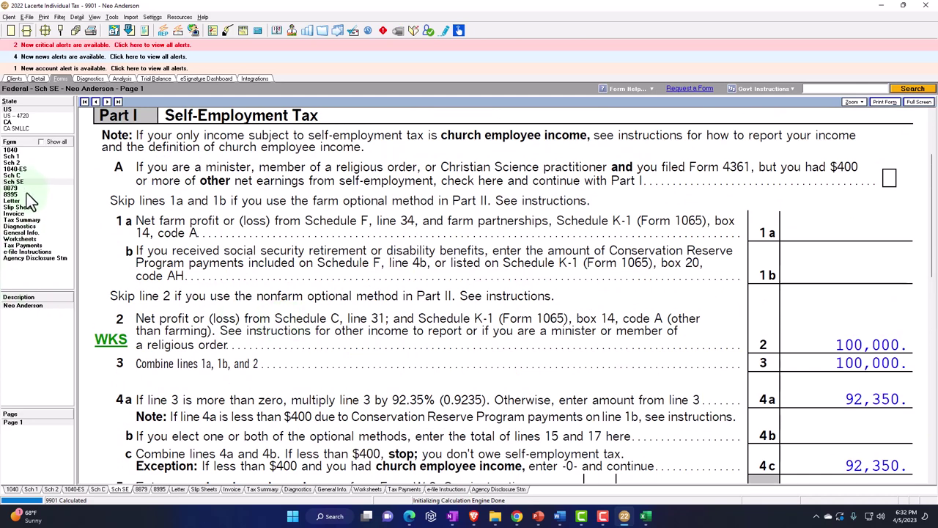
Set the federal Advertising expense in the Schedule C business income detail to 130,000.
{"action": "left_click", "coordinate": [37, 80]}
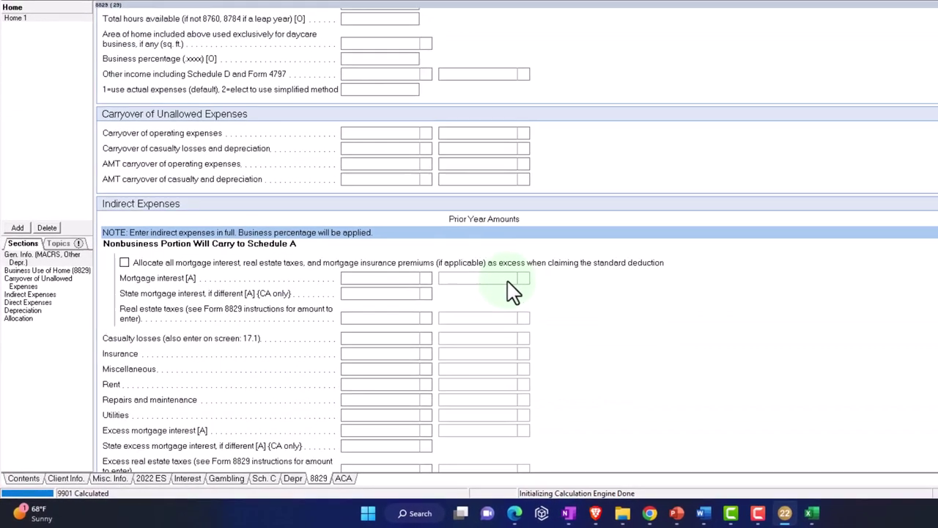
{"action": "left_click", "coordinate": [268, 478]}
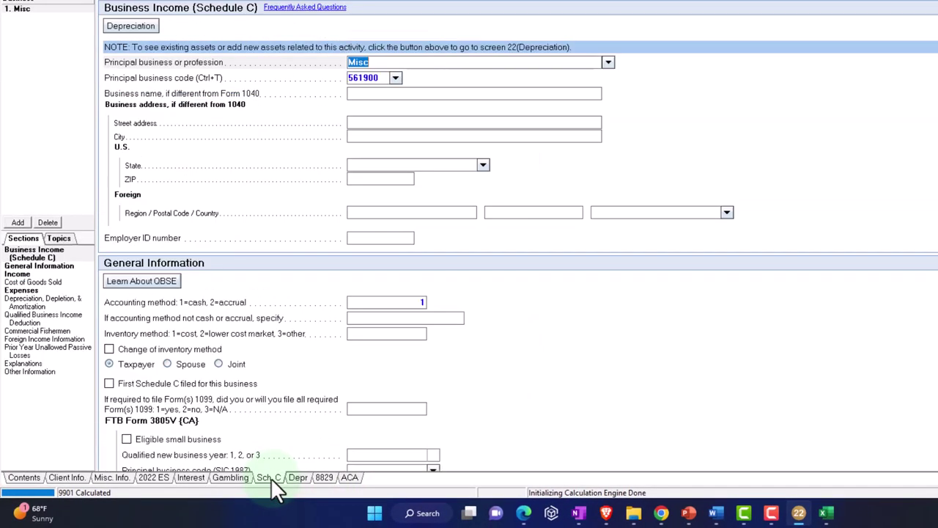
{"action": "scroll", "coordinate": [440, 359], "scroll_direction": "down", "scroll_amount": 10}
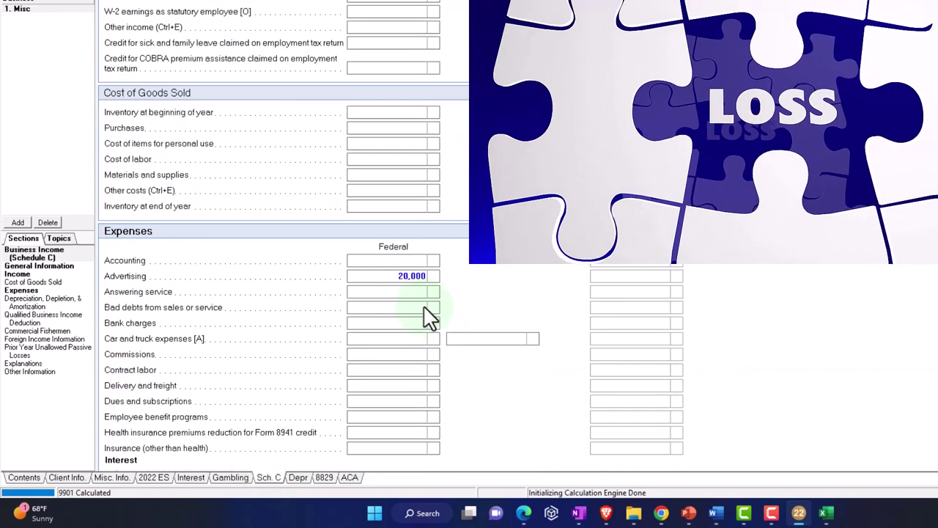
{"action": "scroll", "coordinate": [413, 329], "scroll_direction": "up", "scroll_amount": 3}
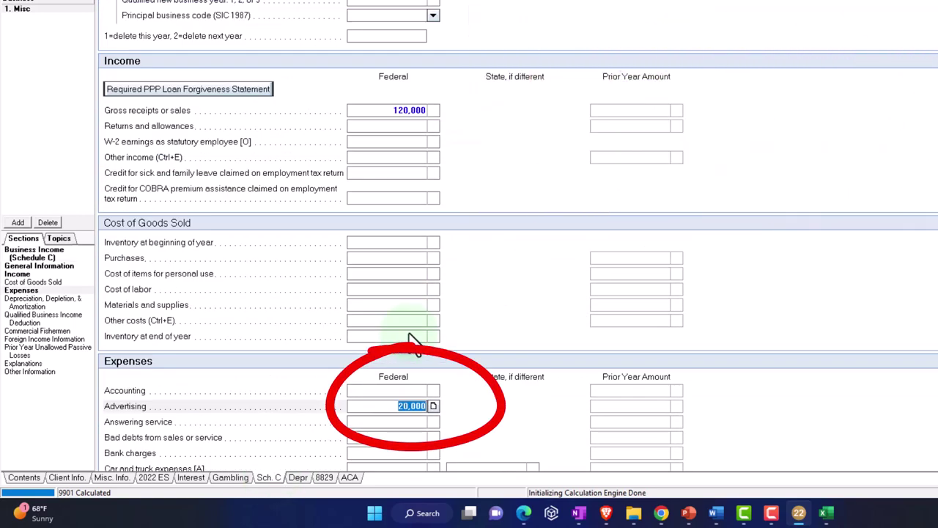
{"action": "type", "text": "130,000"}
{"action": "key", "text": "Return"}
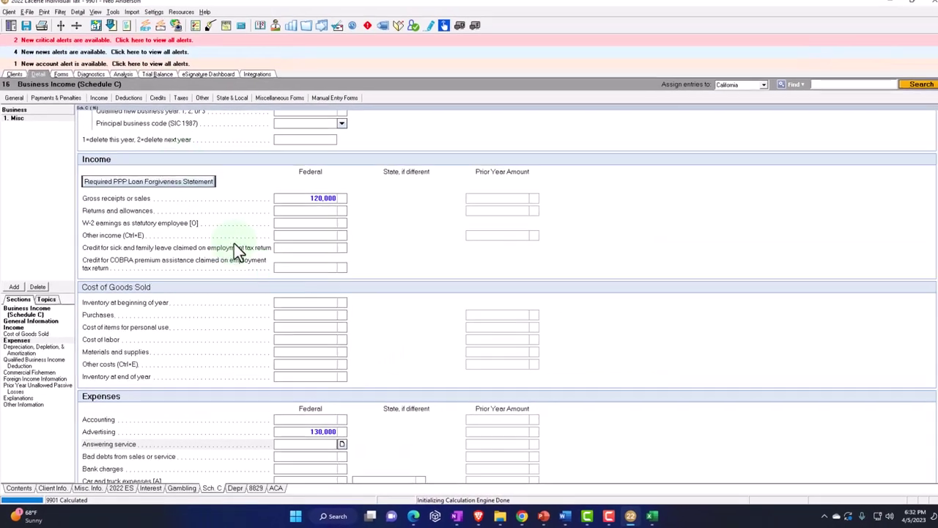
Review the Schedule C form's advertising, total expenses and net profit or loss on lines 8 to 31.
{"action": "left_click", "coordinate": [64, 78]}
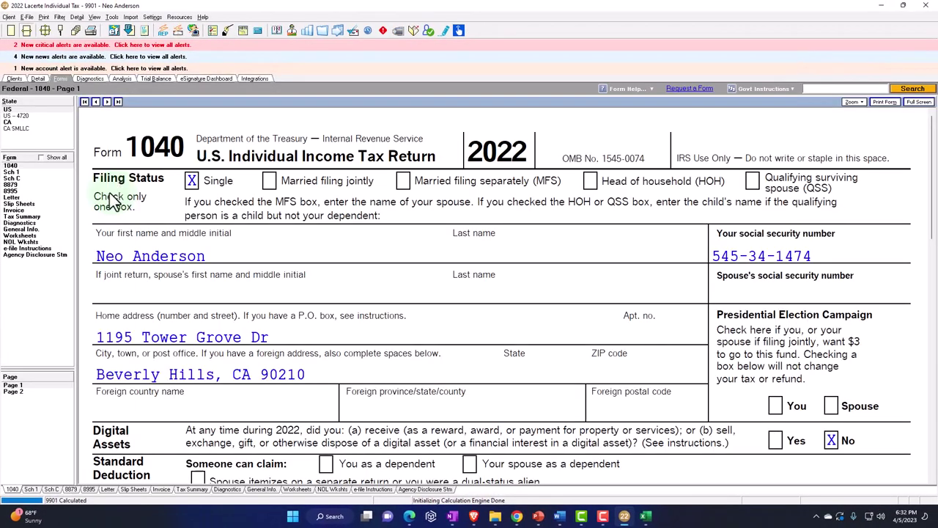
{"action": "left_click", "coordinate": [24, 178]}
{"action": "scroll", "coordinate": [404, 316], "scroll_direction": "down", "scroll_amount": 10}
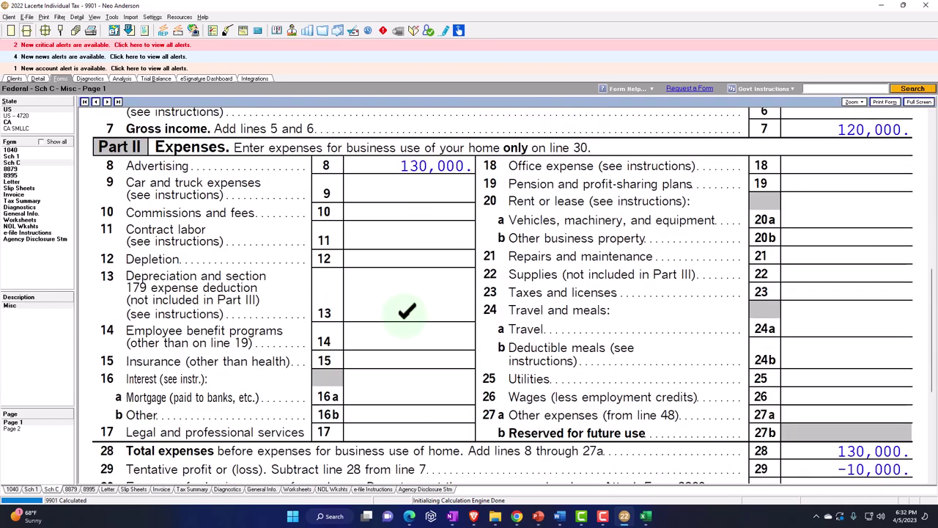
{"action": "scroll", "coordinate": [405, 312], "scroll_direction": "down", "scroll_amount": 5}
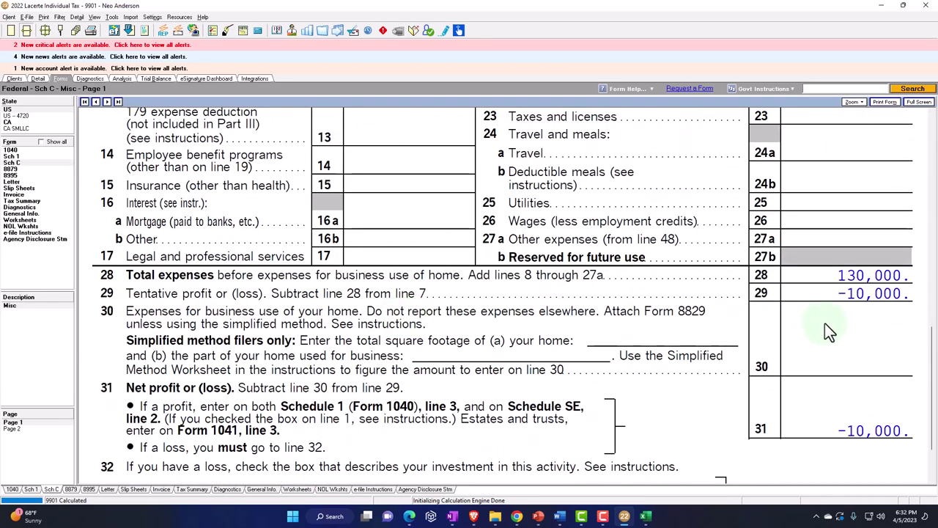
Switch to Excel and set Advertising in cell B6 of the Sch C sheet to 130,000.
{"action": "left_click", "coordinate": [646, 516]}
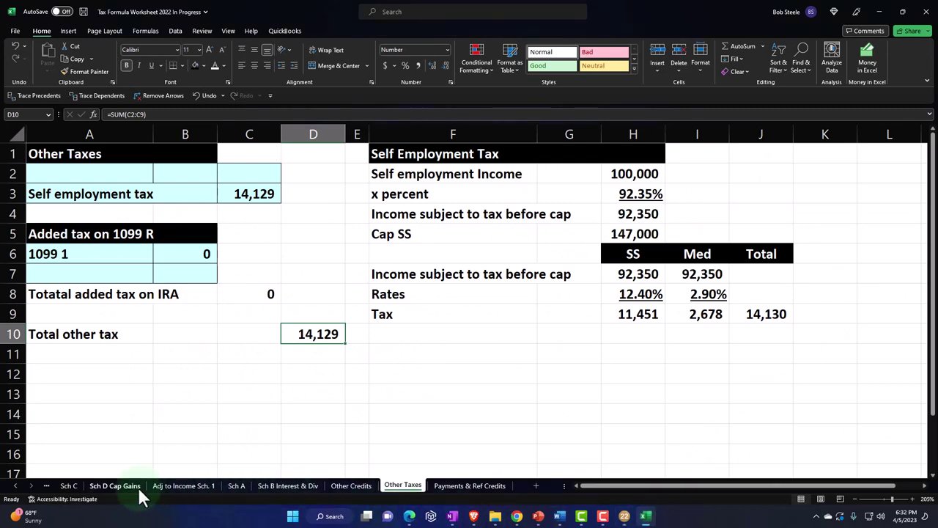
{"action": "left_click", "coordinate": [69, 485]}
{"action": "left_click", "coordinate": [227, 283]}
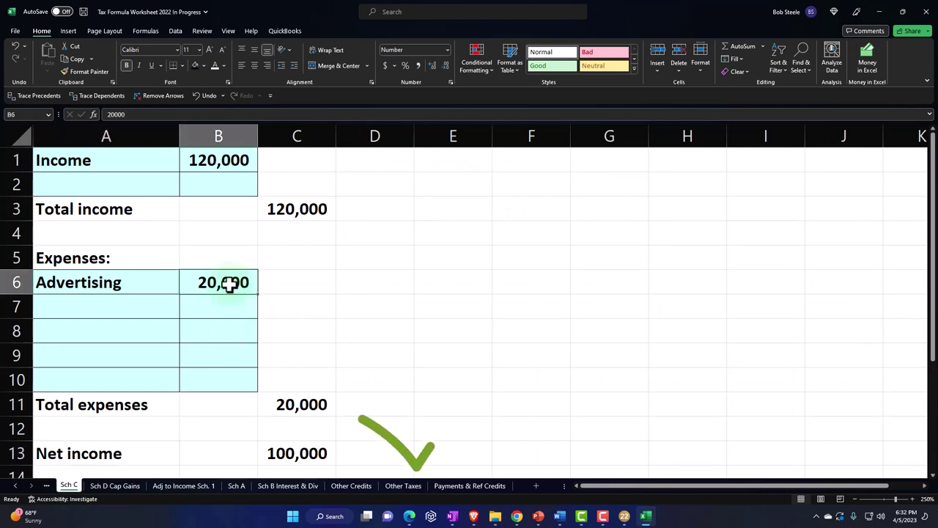
{"action": "type", "text": "130,000"}
{"action": "key", "text": "Return"}
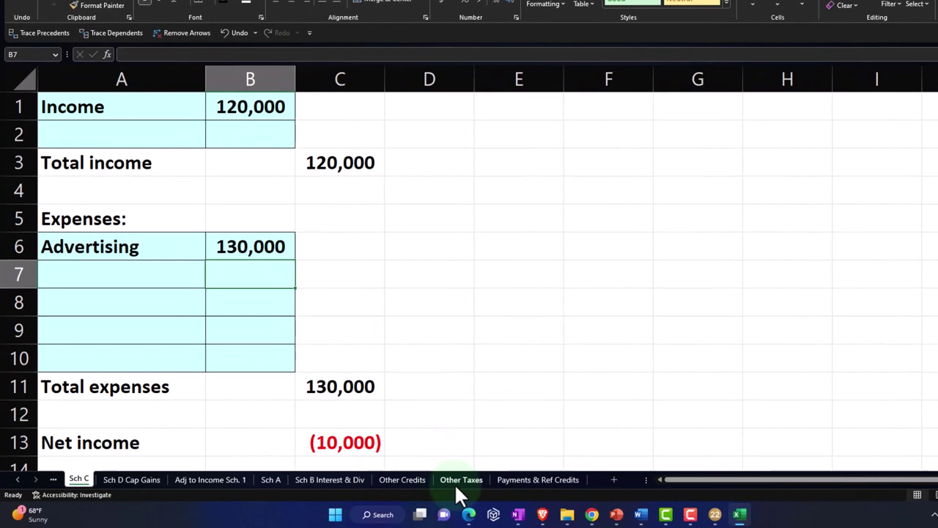
On the Other Taxes sheet, set income subject to tax before cap in H4 to =IF(H2*H3>0,H2*H3,0) and check the total tax in J9.
{"action": "left_click", "coordinate": [404, 485]}
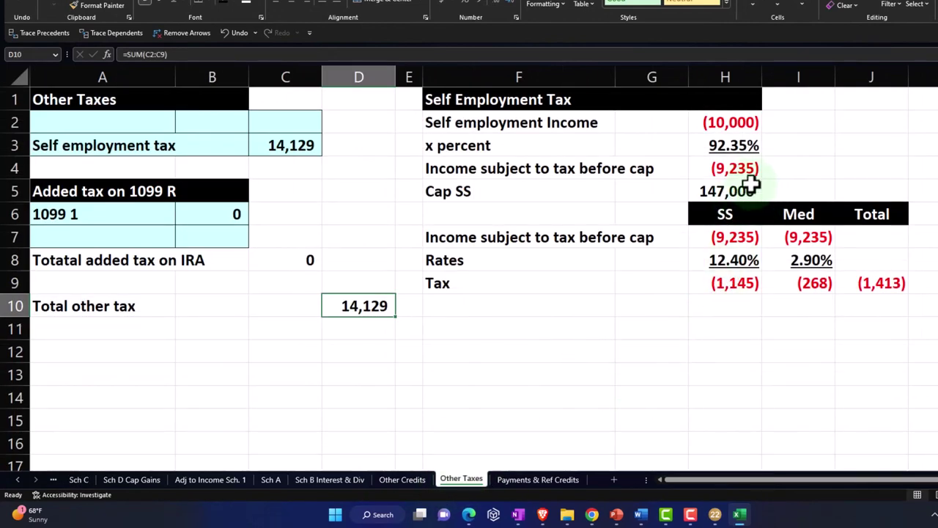
{"action": "left_click", "coordinate": [896, 285]}
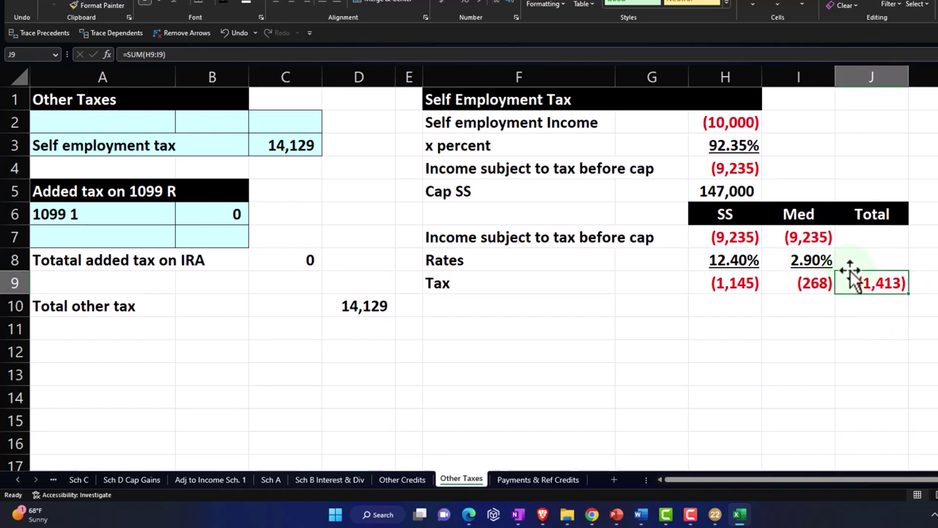
{"action": "left_click", "coordinate": [736, 174]}
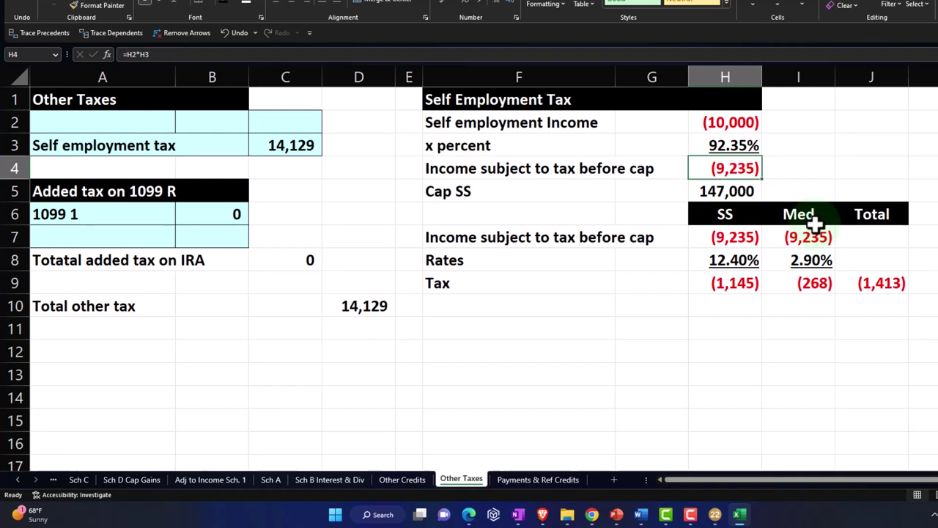
{"action": "type", "text": "=if"}
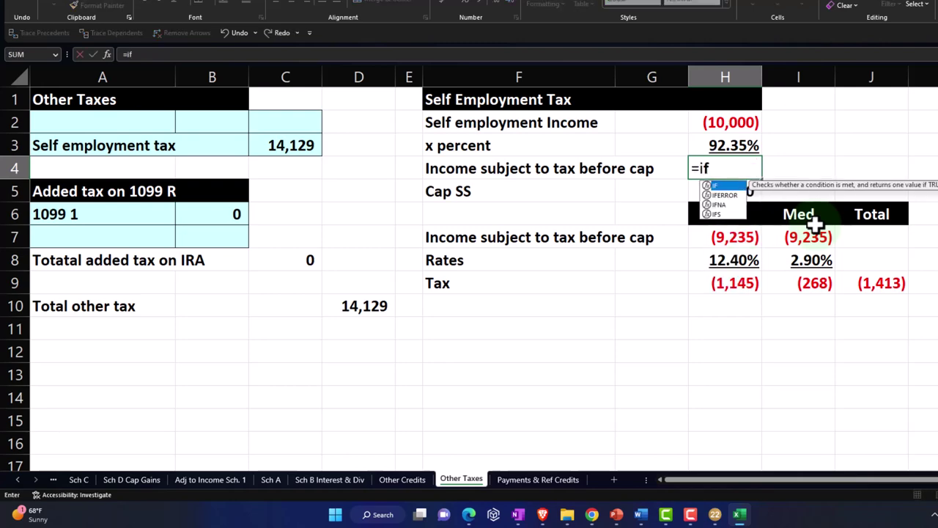
{"action": "type", "text": "("}
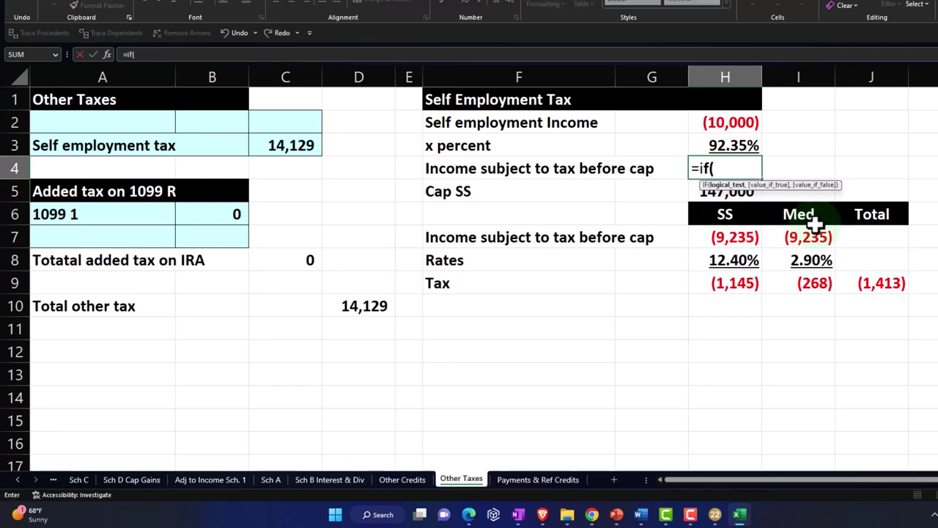
{"action": "key", "text": "Up"}
{"action": "key", "text": "Up"}
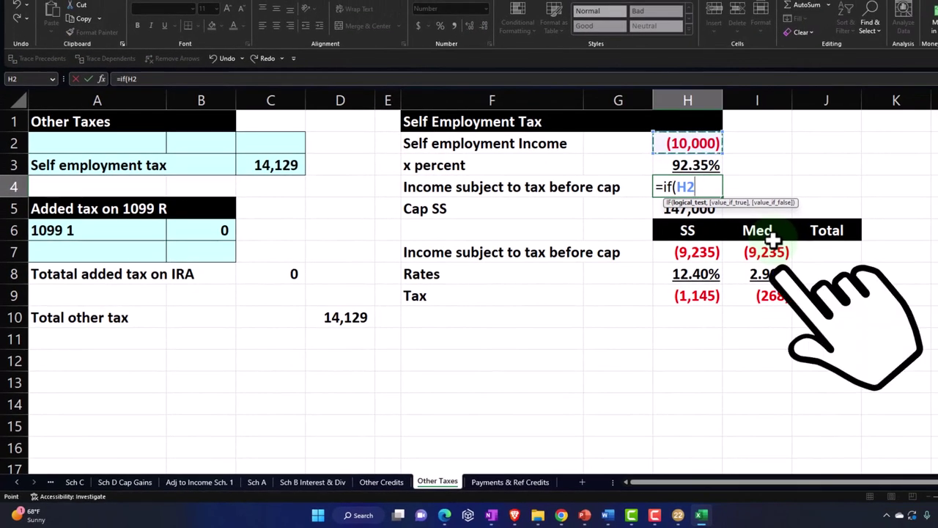
{"action": "type", "text": "*"}
{"action": "key", "text": "Up"}
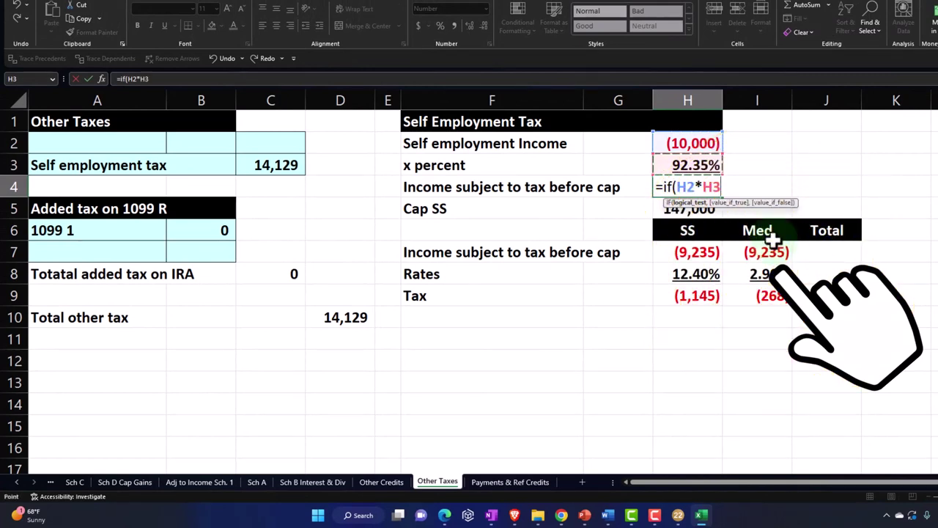
{"action": "type", "text": ">"}
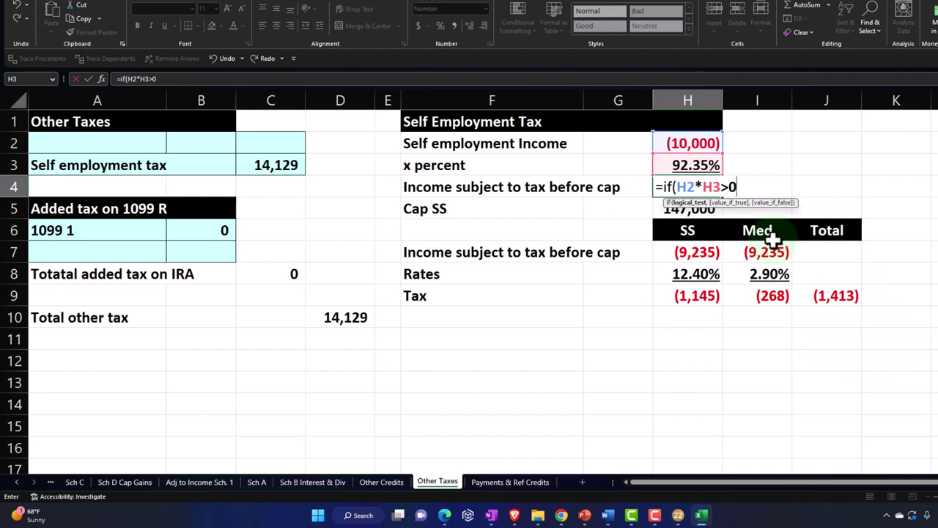
{"action": "type", "text": "0,"}
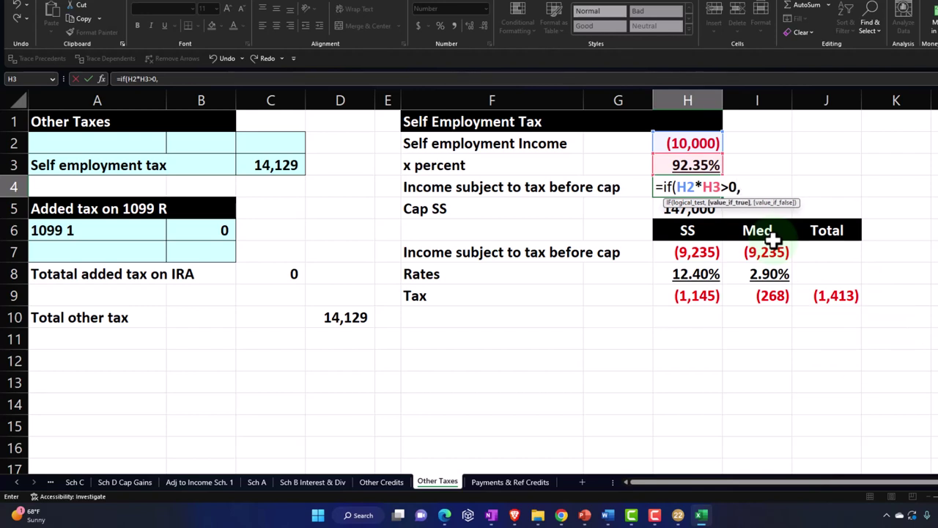
{"action": "key", "text": "Up"}
{"action": "key", "text": "Up"}
{"action": "type", "text": "*"}
{"action": "key", "text": "Up"}
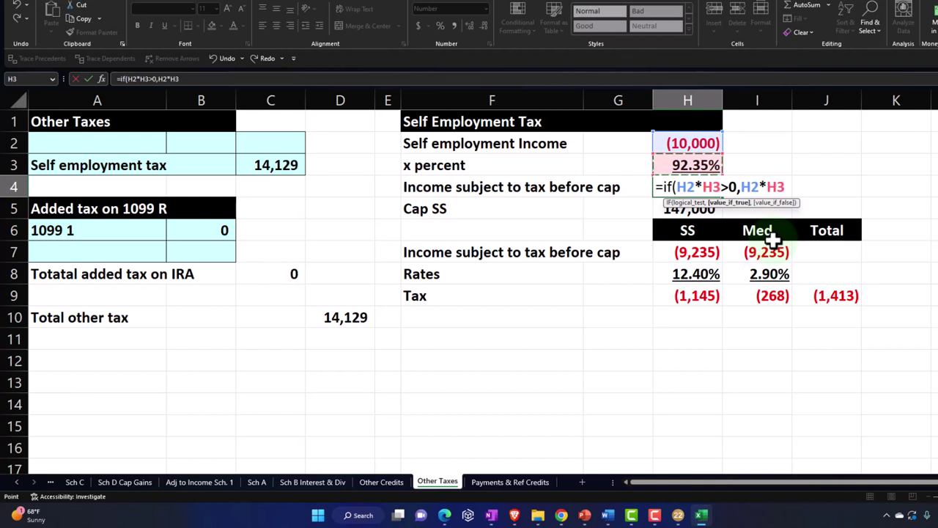
{"action": "type", "text": ","}
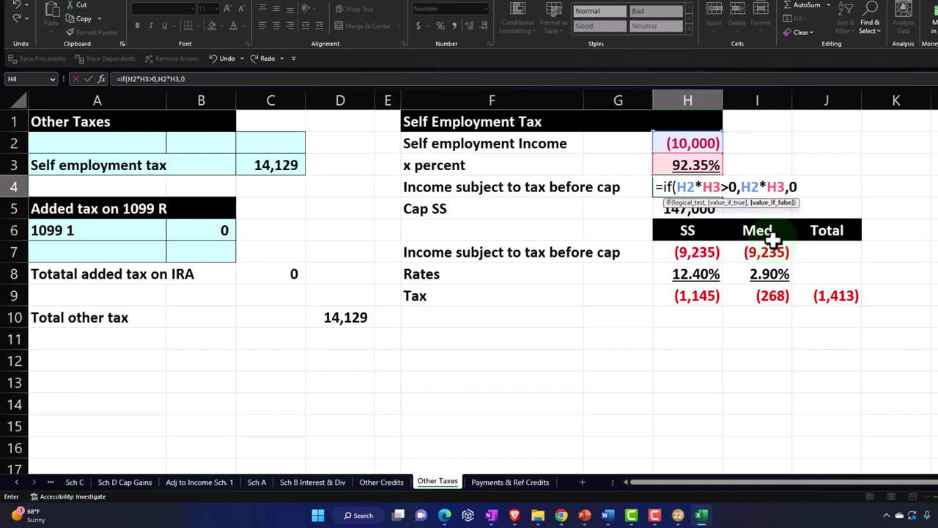
{"action": "type", "text": "0)"}
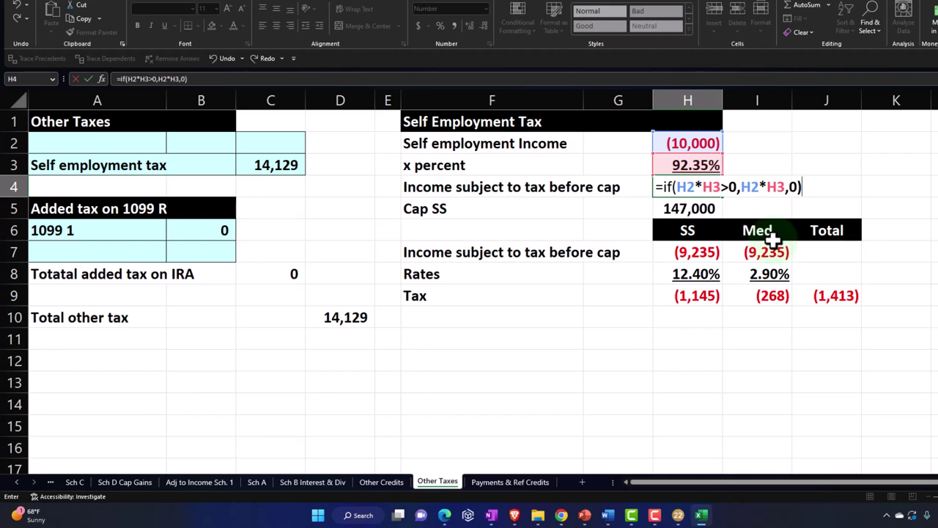
{"action": "key", "text": "Return"}
{"action": "key", "text": "Up"}
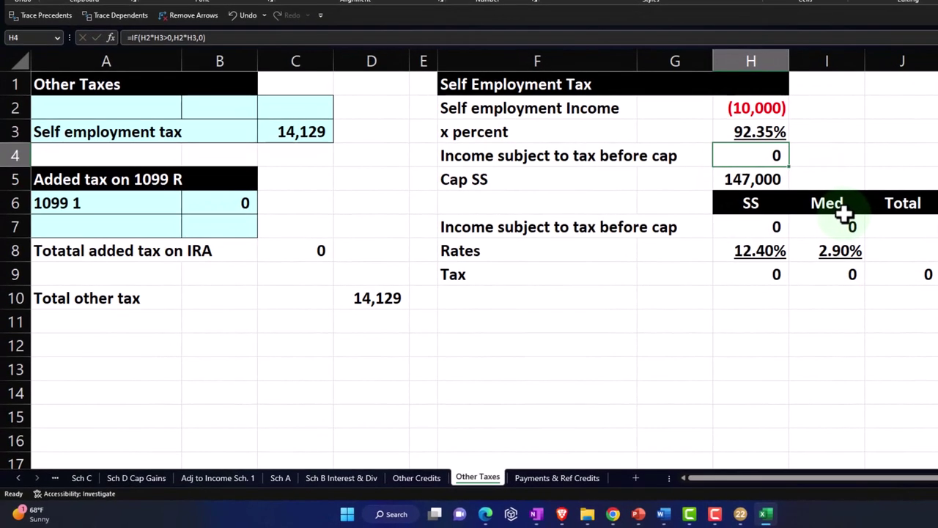
{"action": "left_click", "coordinate": [906, 277]}
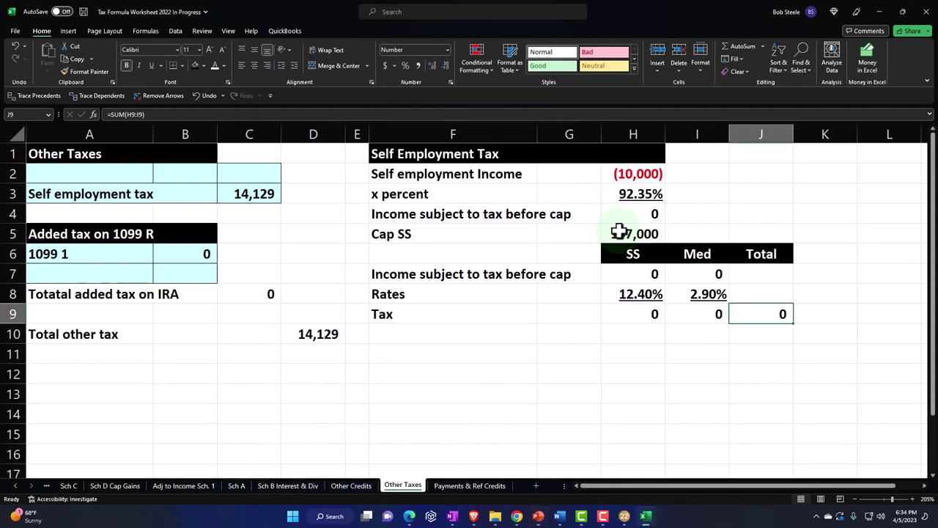
Switch to Lacerte and set the federal Advertising expense in the Schedule C detail to 20,000.
{"action": "left_click", "coordinate": [624, 516]}
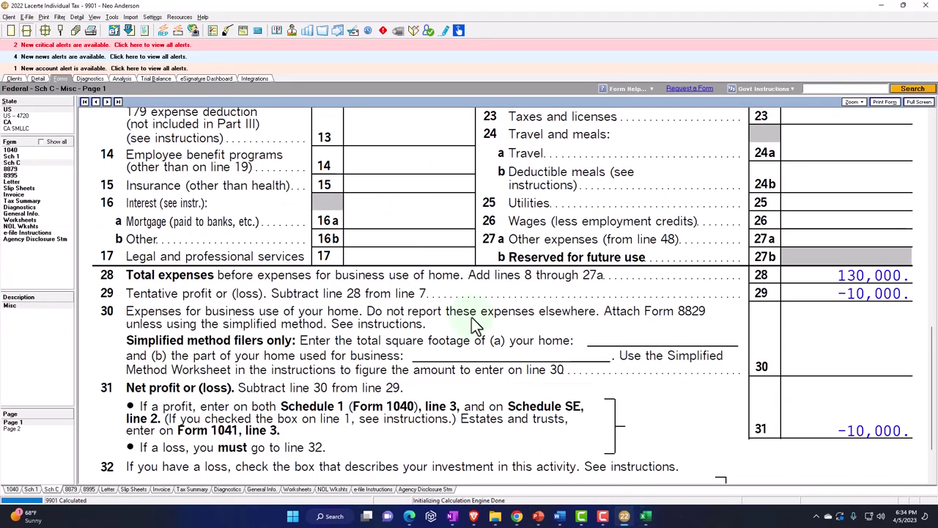
{"action": "left_click", "coordinate": [37, 79]}
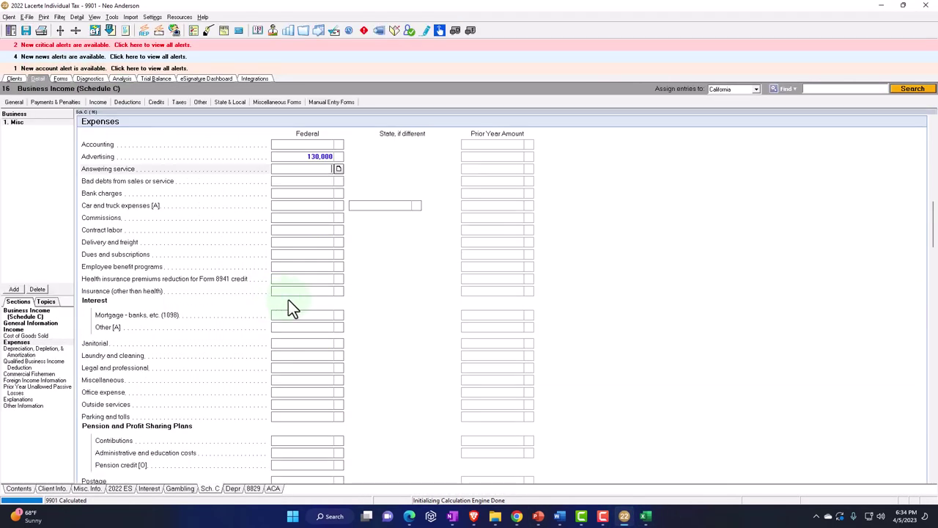
{"action": "scroll", "coordinate": [286, 271], "scroll_direction": "up", "scroll_amount": 5}
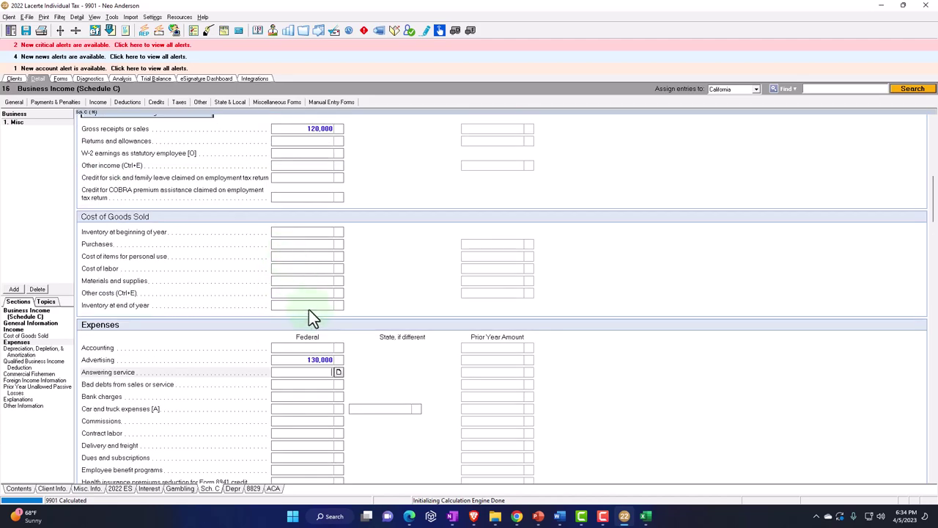
{"action": "scroll", "coordinate": [309, 317], "scroll_direction": "up", "scroll_amount": 1}
{"action": "left_click", "coordinate": [315, 411]}
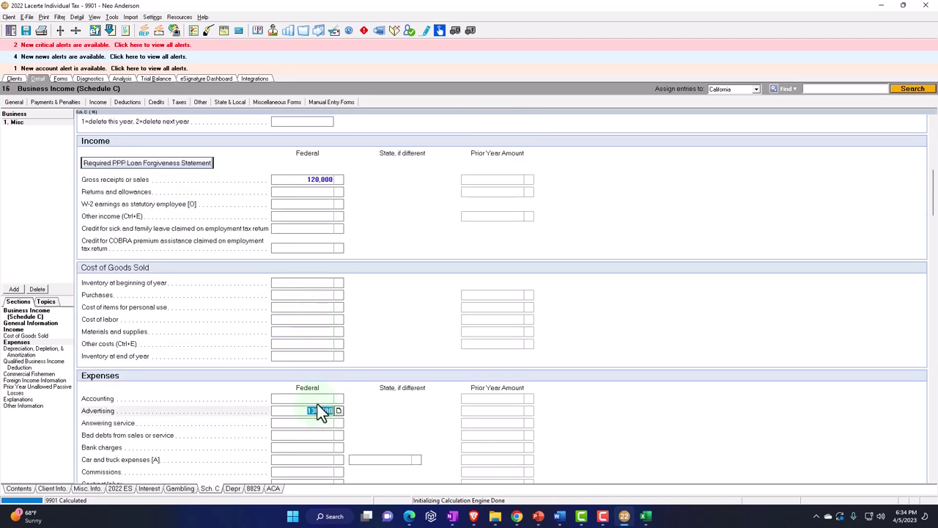
{"action": "key", "text": "Delete"}
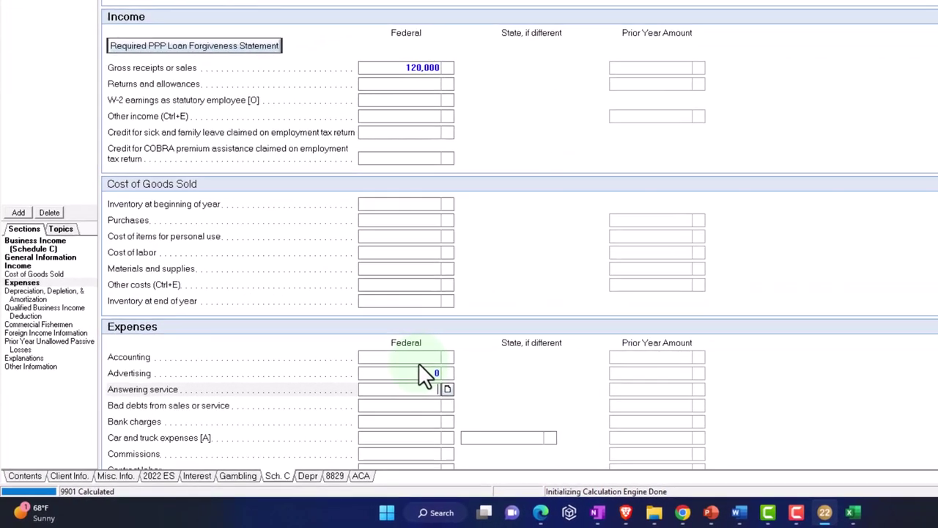
{"action": "type", "text": "20,000"}
{"action": "key", "text": "Return"}
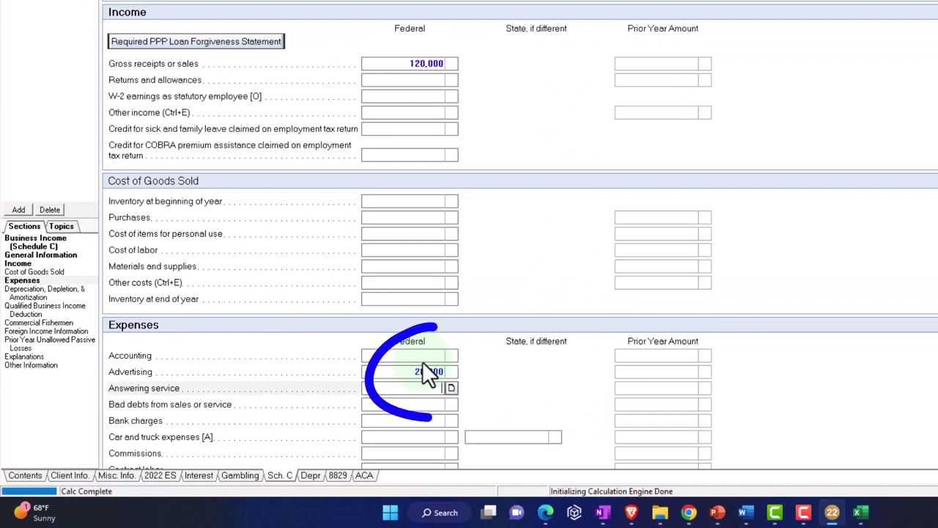
Set the federal Gross receipts or sales amount in the Schedule C income detail to 200,000.
{"action": "left_click", "coordinate": [451, 63]}
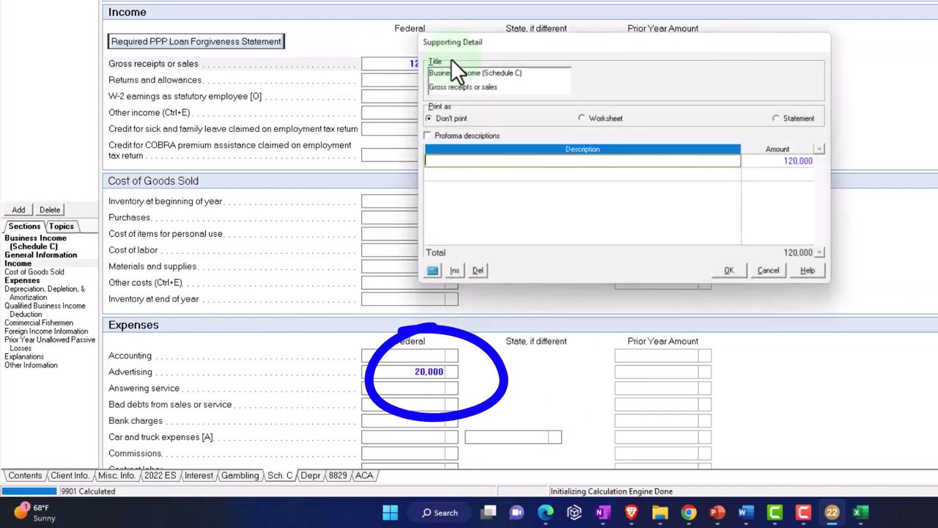
{"action": "left_click", "coordinate": [769, 163]}
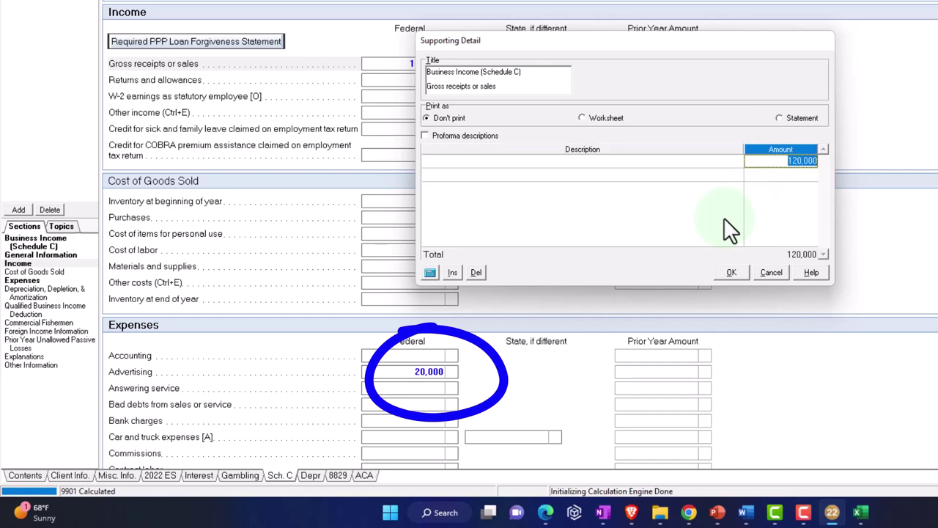
{"action": "type", "text": "200000"}
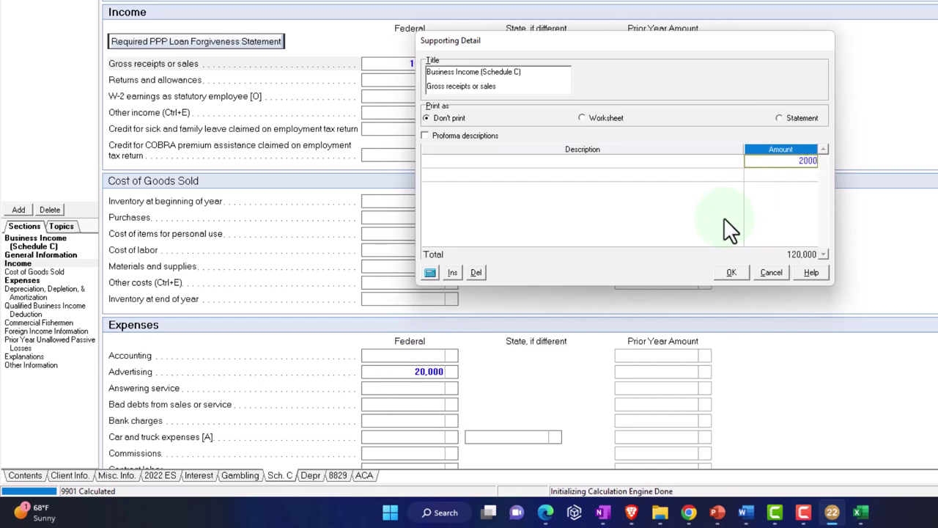
{"action": "key", "text": "Return"}
{"action": "left_click", "coordinate": [730, 272]}
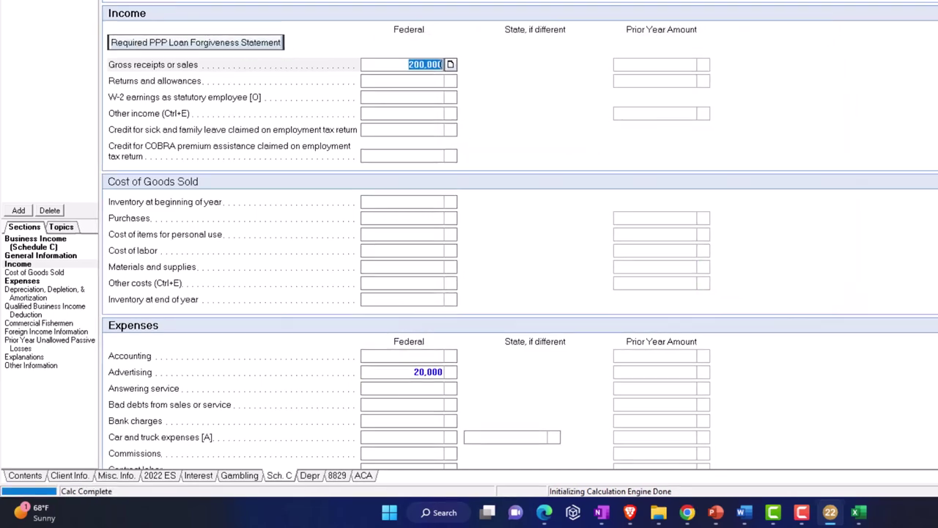
Review the Schedule SE form from net profit on line 2 through self-employment tax on line 12.
{"action": "left_click", "coordinate": [68, 23]}
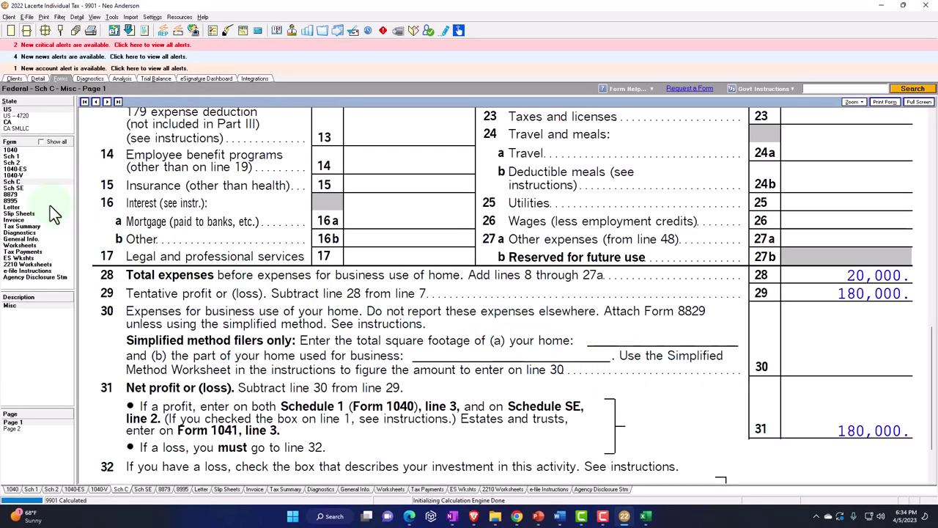
{"action": "left_click", "coordinate": [22, 189]}
{"action": "scroll", "coordinate": [483, 227], "scroll_direction": "down", "scroll_amount": 5}
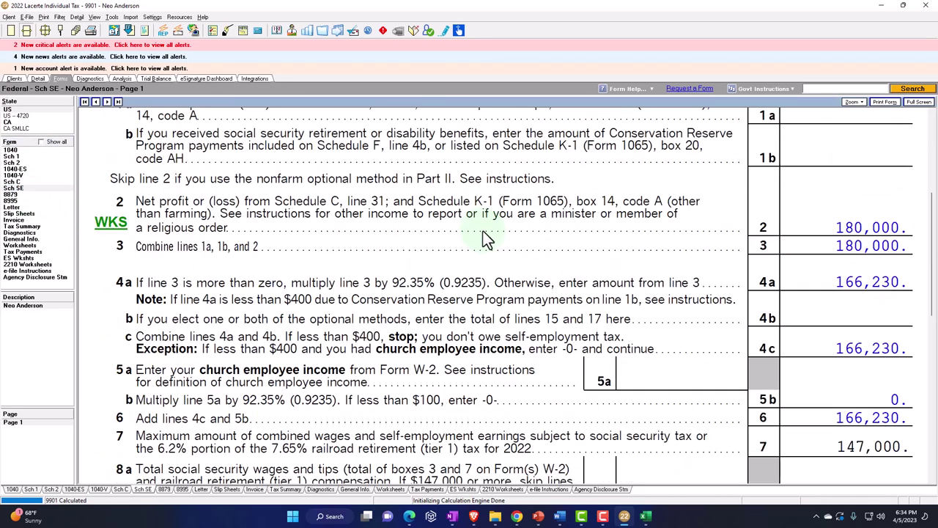
{"action": "scroll", "coordinate": [483, 230], "scroll_direction": "down", "scroll_amount": 2}
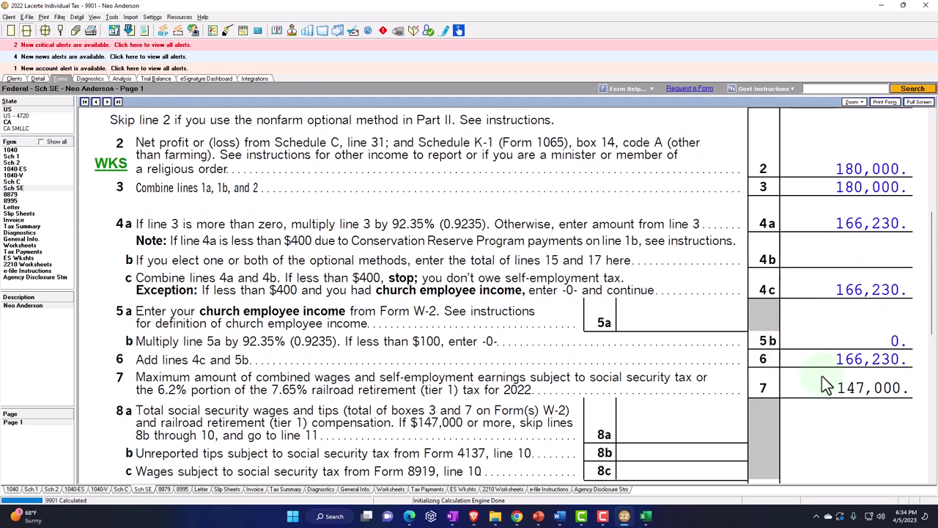
{"action": "scroll", "coordinate": [822, 377], "scroll_direction": "down", "scroll_amount": 2}
{"action": "scroll", "coordinate": [830, 332], "scroll_direction": "down", "scroll_amount": 2}
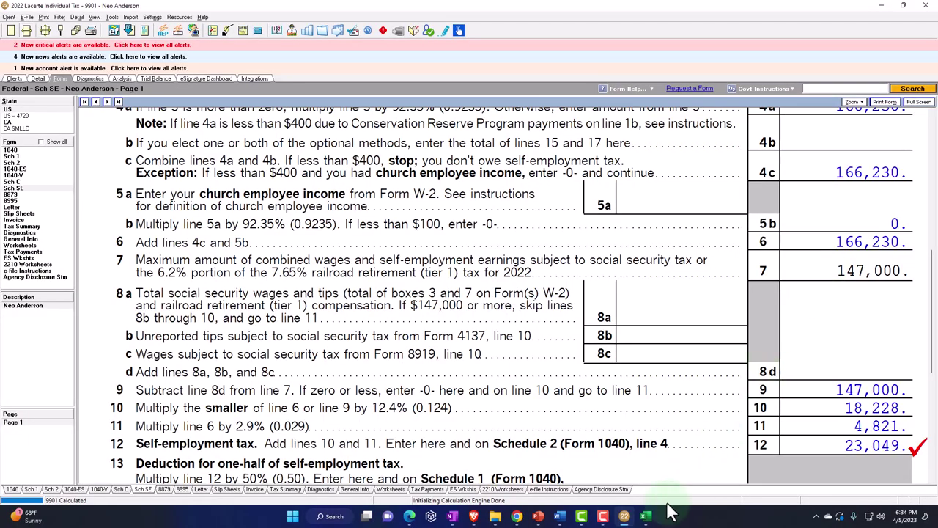
Switch to Excel and set Income in cell B1 of the Sch C sheet to 200,000.
{"action": "left_click", "coordinate": [646, 516]}
{"action": "left_click", "coordinate": [691, 393]}
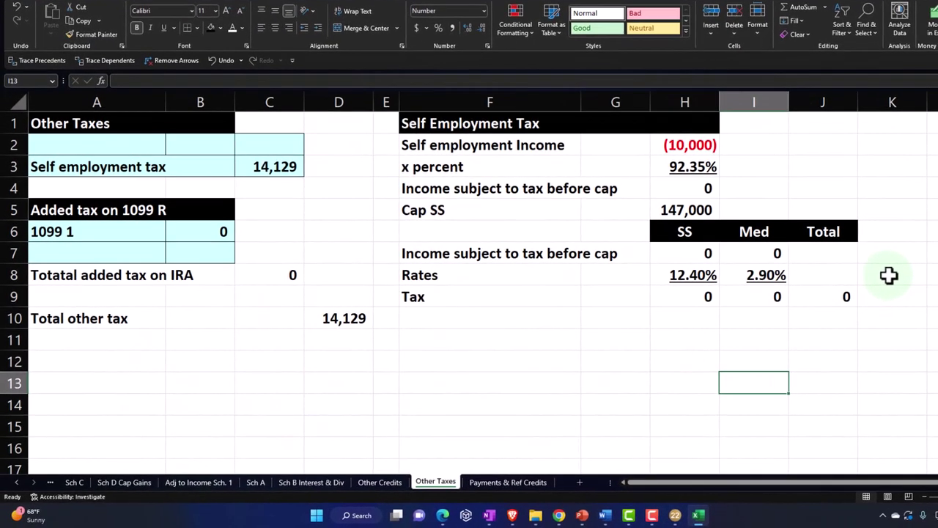
{"action": "left_click", "coordinate": [212, 483]}
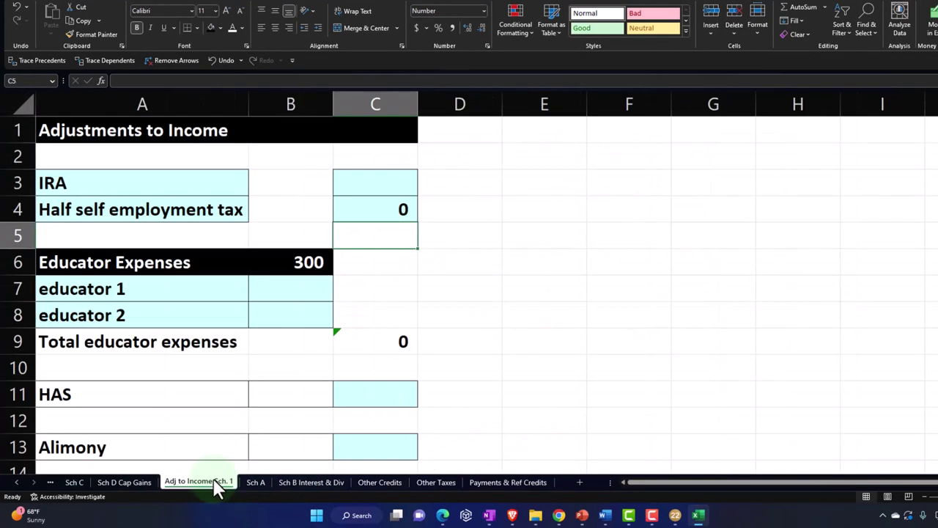
{"action": "left_click", "coordinate": [125, 482]}
{"action": "left_click", "coordinate": [74, 482]}
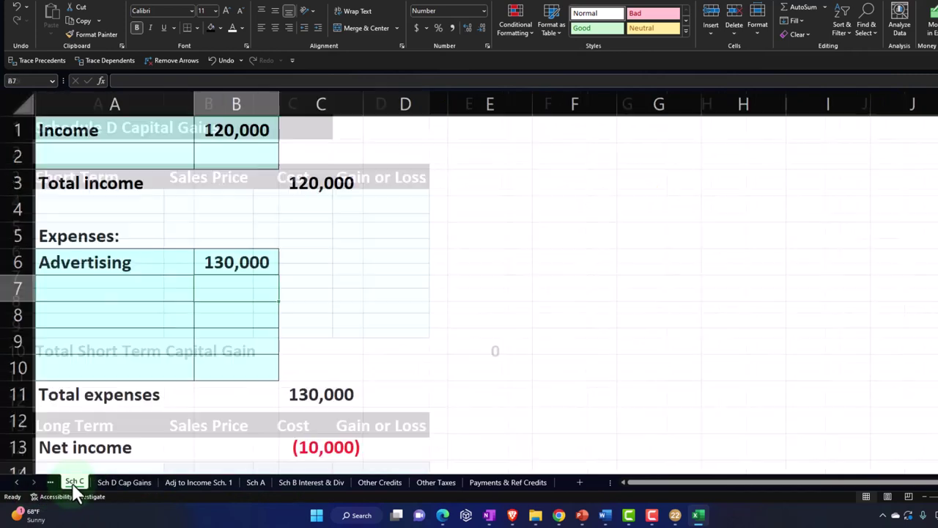
{"action": "left_click", "coordinate": [247, 130]}
{"action": "type", "text": "20"}
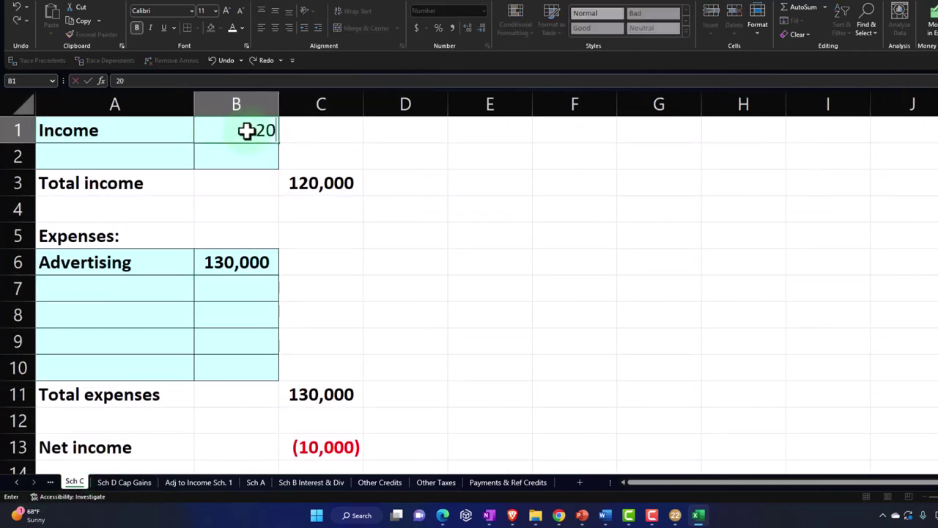
{"action": "type", "text": "0000"}
{"action": "key", "text": "Return"}
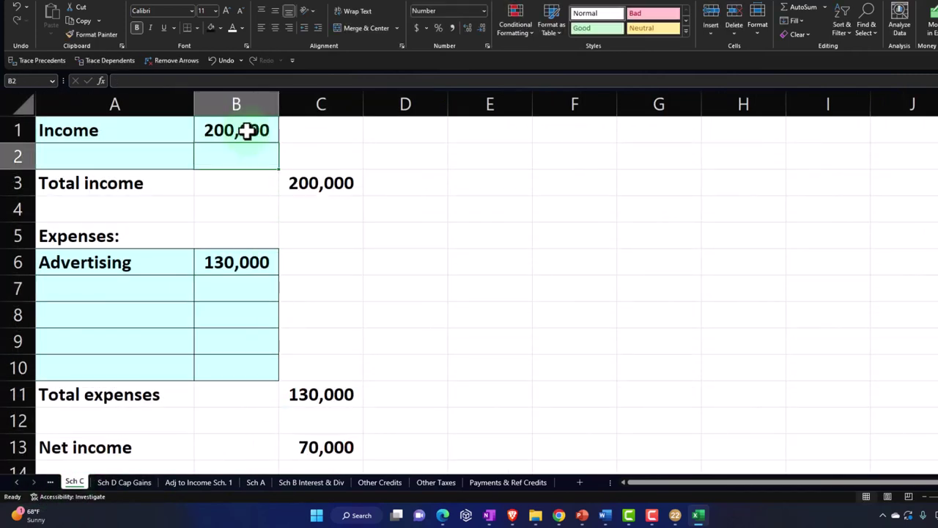
Check the self-employment income and total tax on the Other Taxes sheet.
{"action": "left_click", "coordinate": [498, 483]}
{"action": "left_click", "coordinate": [438, 484]}
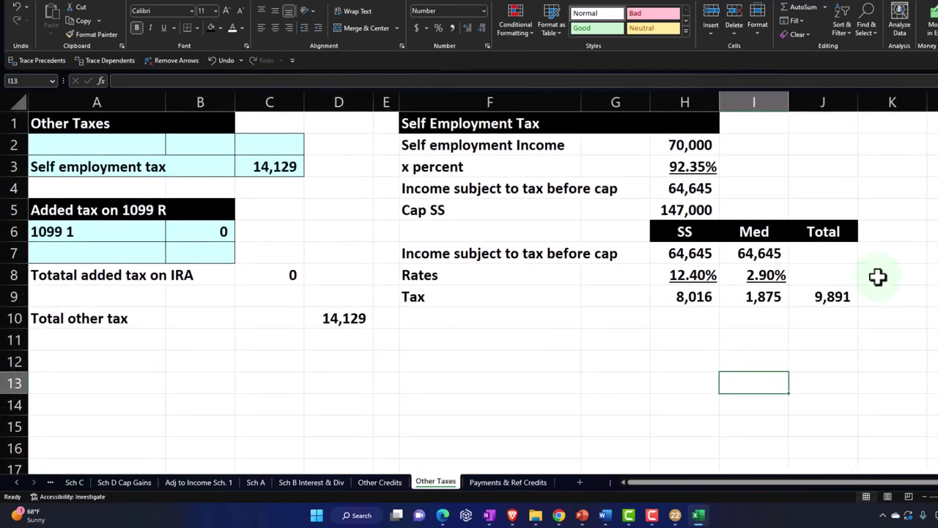
{"action": "left_click", "coordinate": [883, 253]}
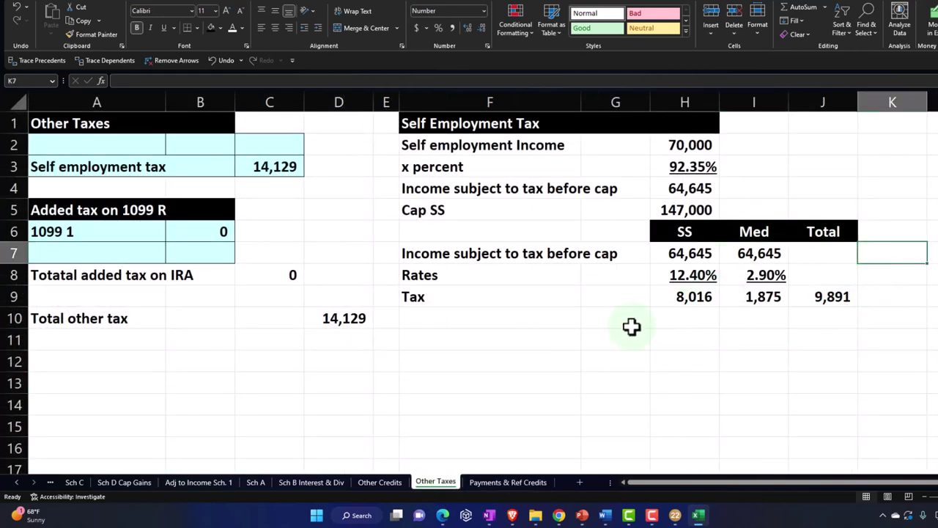
Set Advertising in cell B6 of the Sch C sheet to 20,000.
{"action": "left_click", "coordinate": [74, 482]}
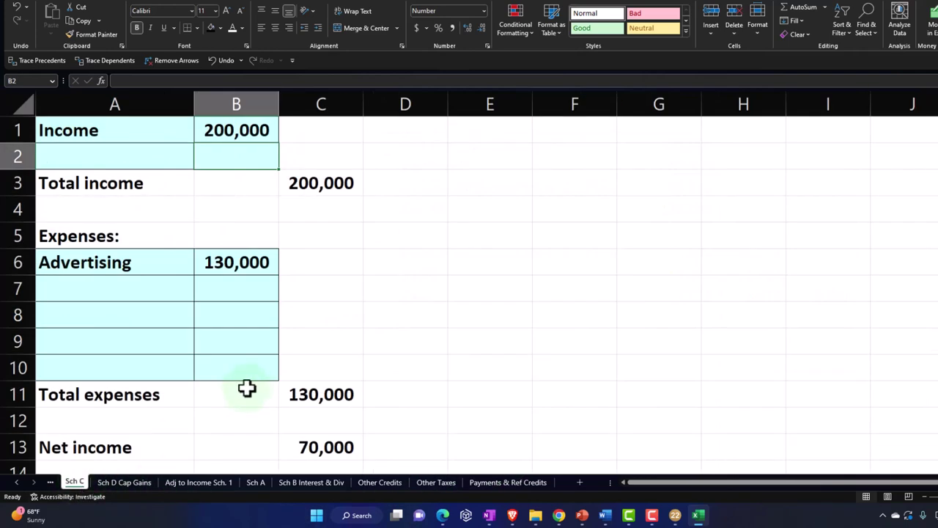
{"action": "scroll", "coordinate": [255, 381], "scroll_direction": "down", "scroll_amount": 1}
{"action": "left_click", "coordinate": [249, 183]}
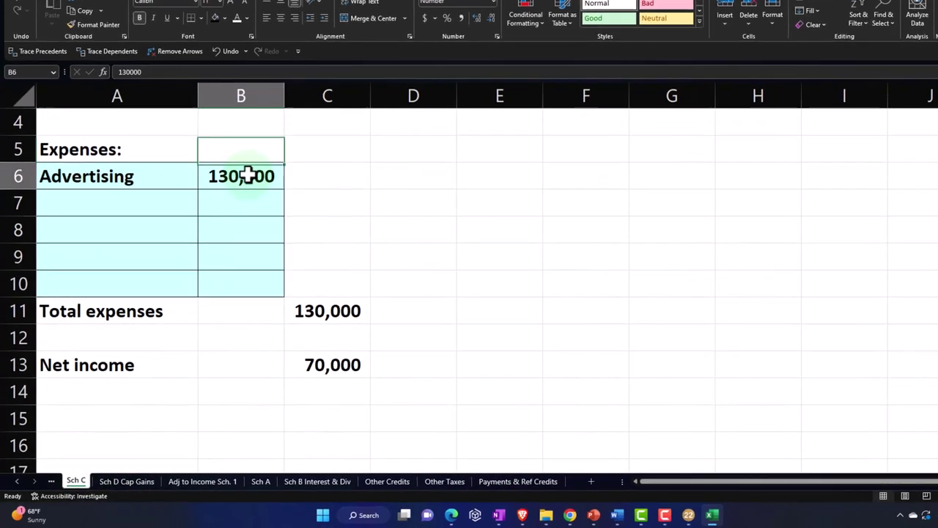
{"action": "scroll", "coordinate": [254, 349], "scroll_direction": "up", "scroll_amount": 1}
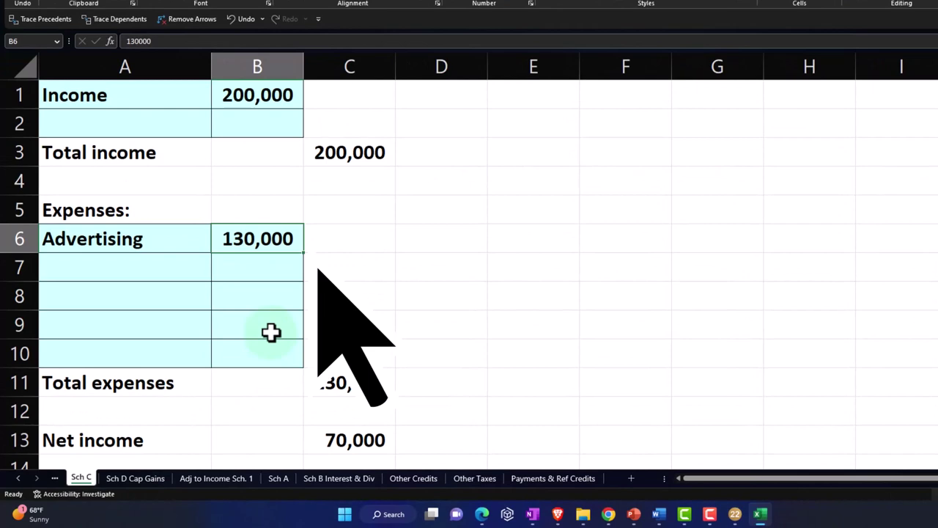
{"action": "type", "text": "20000"}
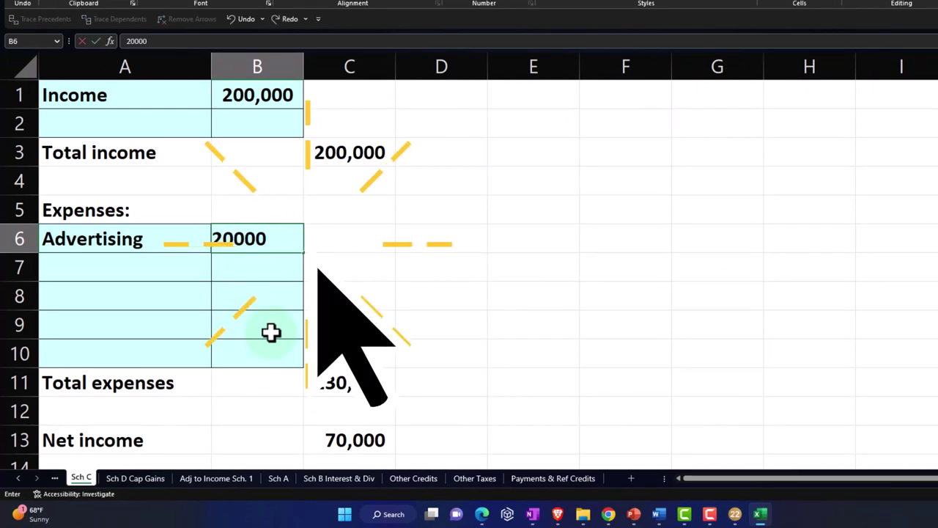
{"action": "key", "text": "Return"}
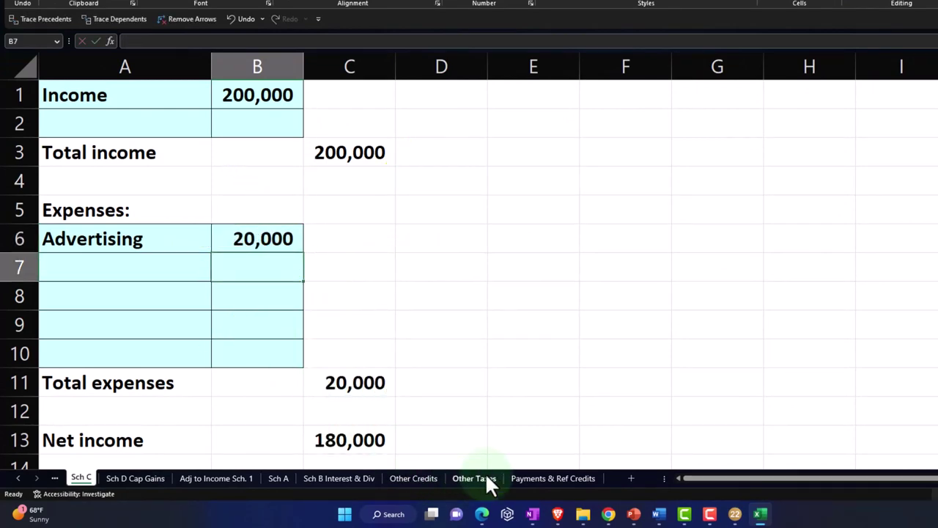
Review Schedule C and Schedule SE in Lacerte, and compare them with the self-employment tax on Excel's Other Taxes sheet.
{"action": "left_click", "coordinate": [539, 477]}
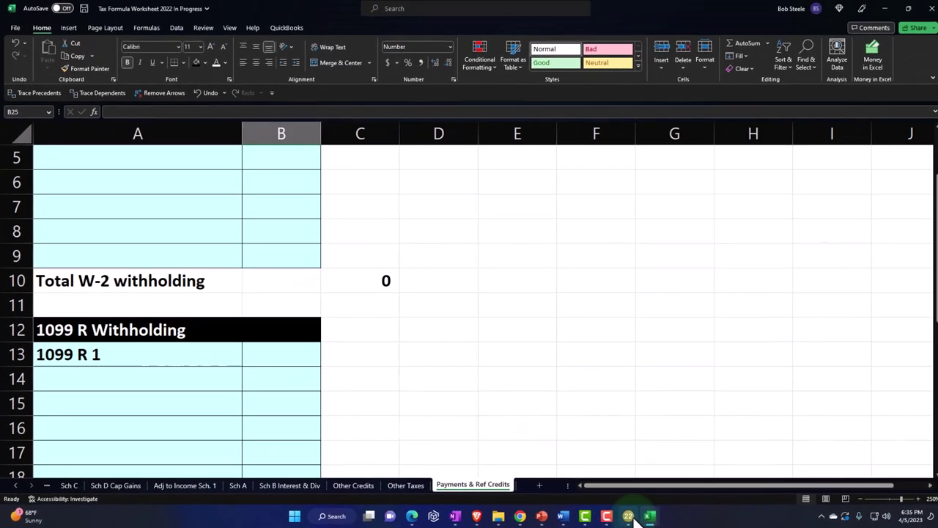
{"action": "left_click", "coordinate": [739, 516]}
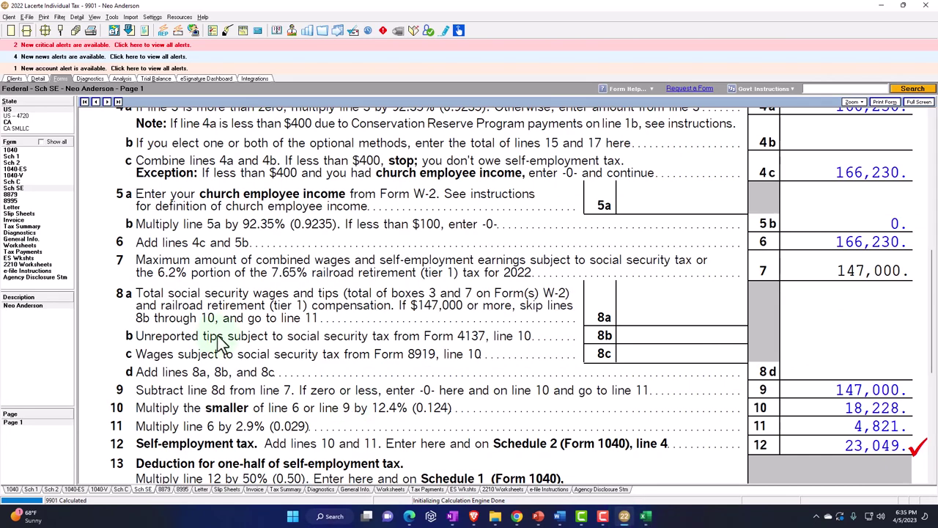
{"action": "left_click", "coordinate": [47, 181]}
{"action": "scroll", "coordinate": [478, 345], "scroll_direction": "down", "scroll_amount": 10}
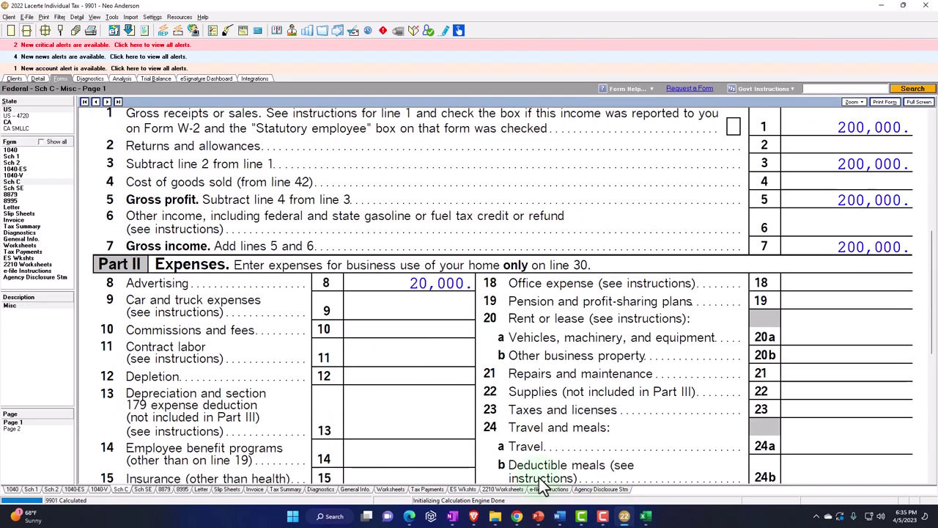
{"action": "left_click", "coordinate": [22, 189]}
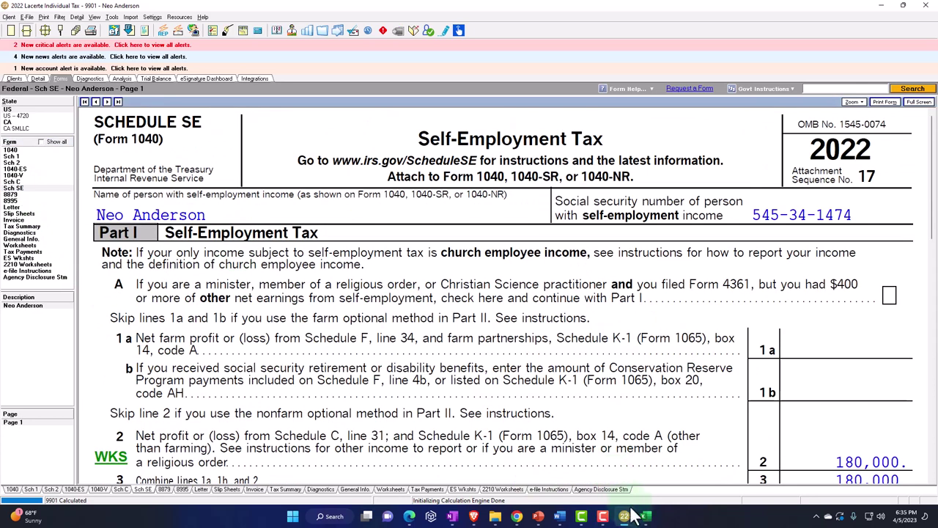
{"action": "left_click", "coordinate": [646, 516]}
{"action": "left_click", "coordinate": [409, 485]}
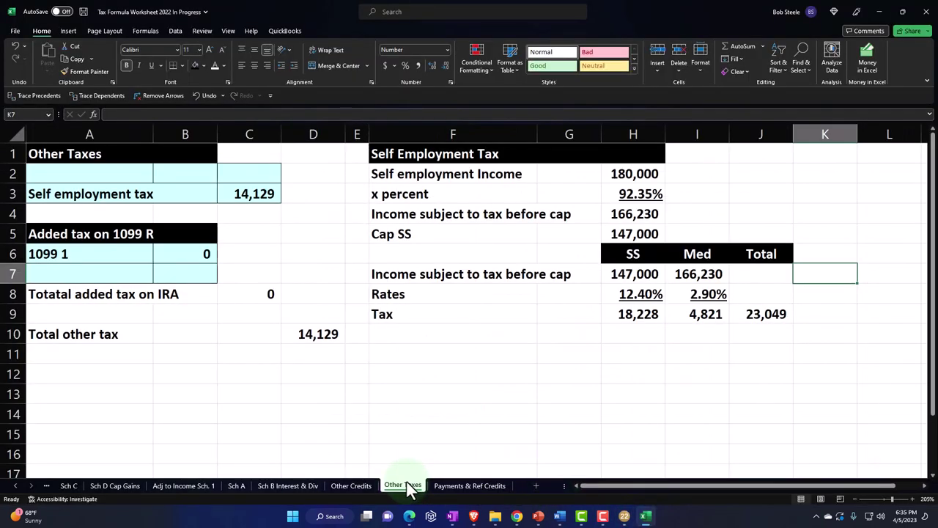
{"action": "type", "text": "+"}
{"action": "key", "text": "Left"}
{"action": "key", "text": "Left"}
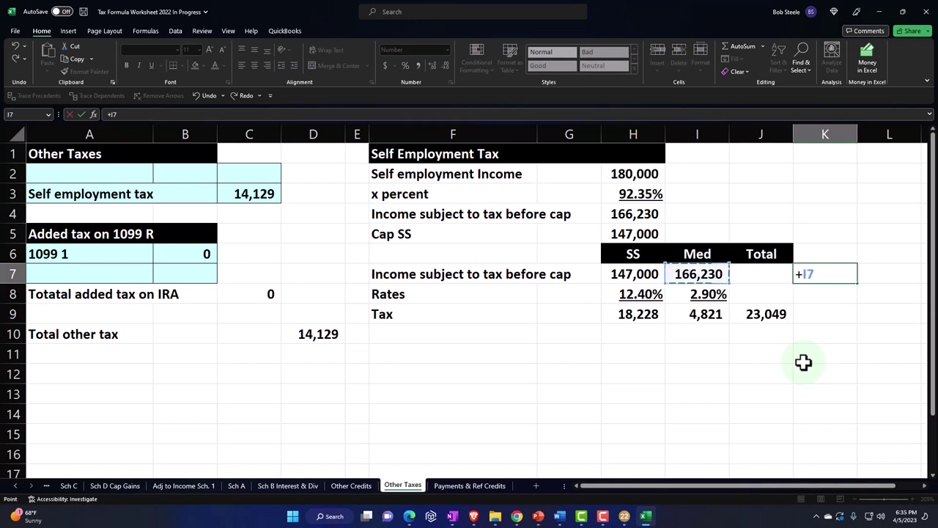
{"action": "key", "text": "Left"}
{"action": "type", "text": "+"}
{"action": "key", "text": "Left"}
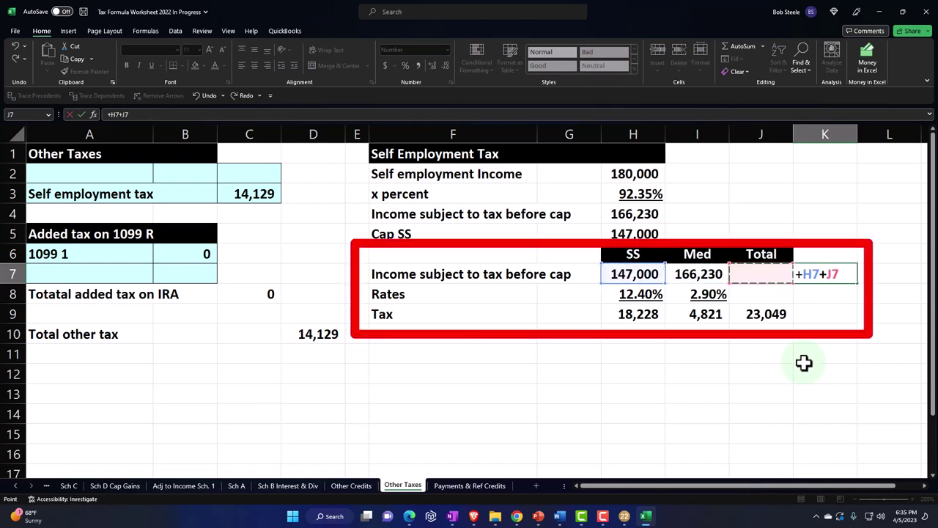
{"action": "key", "text": "BackSpace"}
{"action": "key", "text": "BackSpace"}
{"action": "key", "text": "BackSpace"}
{"action": "key", "text": "BackSpace"}
{"action": "key", "text": "BackSpace"}
{"action": "key", "text": "BackSpace"}
Link cell K7 on the Other Taxes sheet to the income subject to tax before cap in H4.
{"action": "type", "text": "+"}
{"action": "key", "text": "Up"}
{"action": "key", "text": "Up"}
{"action": "key", "text": "Up"}
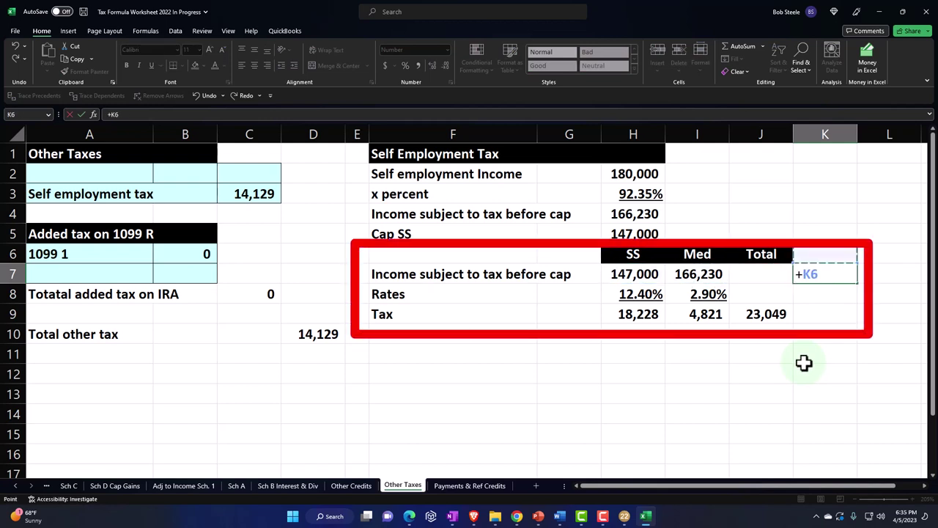
{"action": "key", "text": "Left"}
{"action": "key", "text": "Left"}
{"action": "key", "text": "Left"}
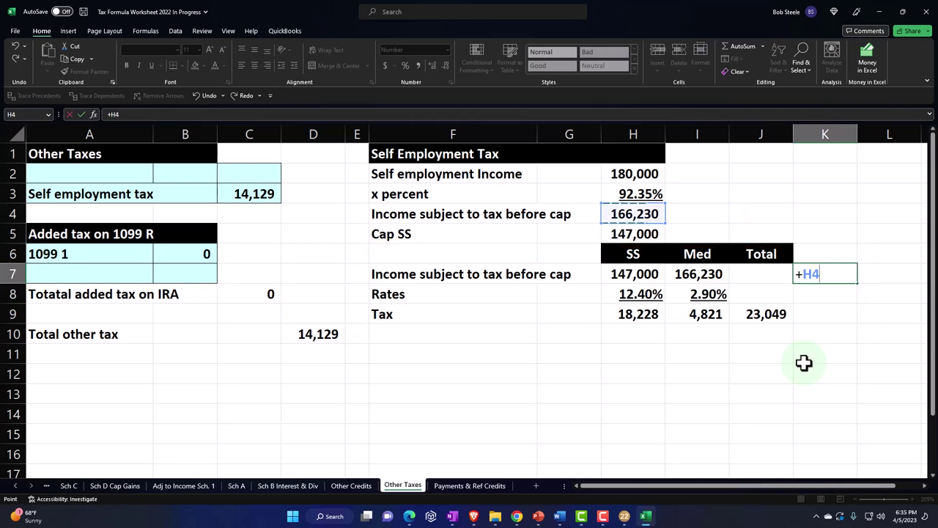
{"action": "key", "text": "Return"}
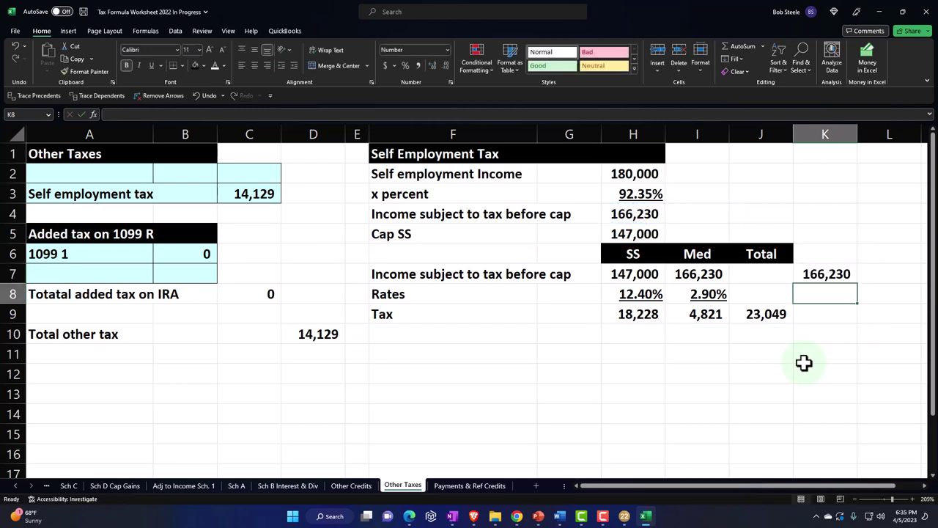
Add the SS and Med rates in K8 with =+H8+I8 and format the cell as a percentage.
{"action": "type", "text": "+"}
{"action": "key", "text": "Left"}
{"action": "key", "text": "Left"}
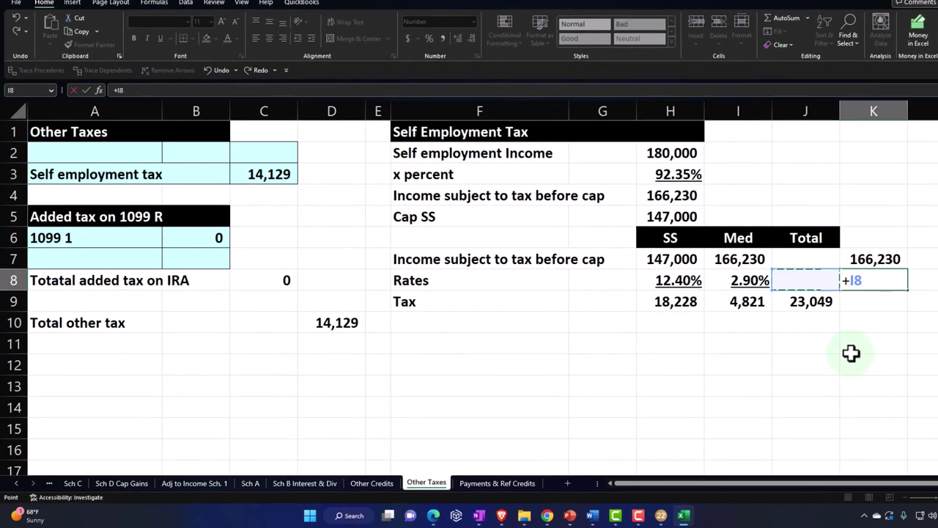
{"action": "key", "text": "Left"}
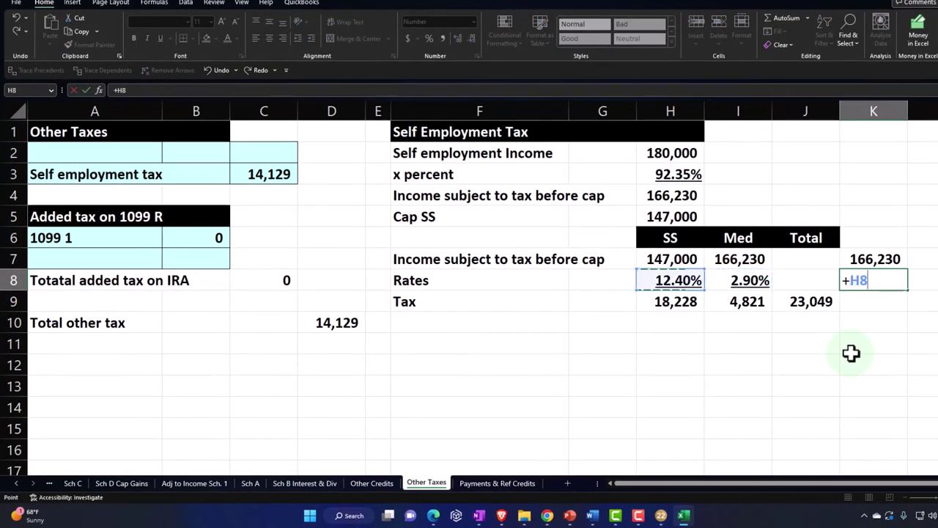
{"action": "type", "text": "*"}
{"action": "key", "text": "Left"}
{"action": "key", "text": "Return"}
{"action": "key", "text": "Up"}
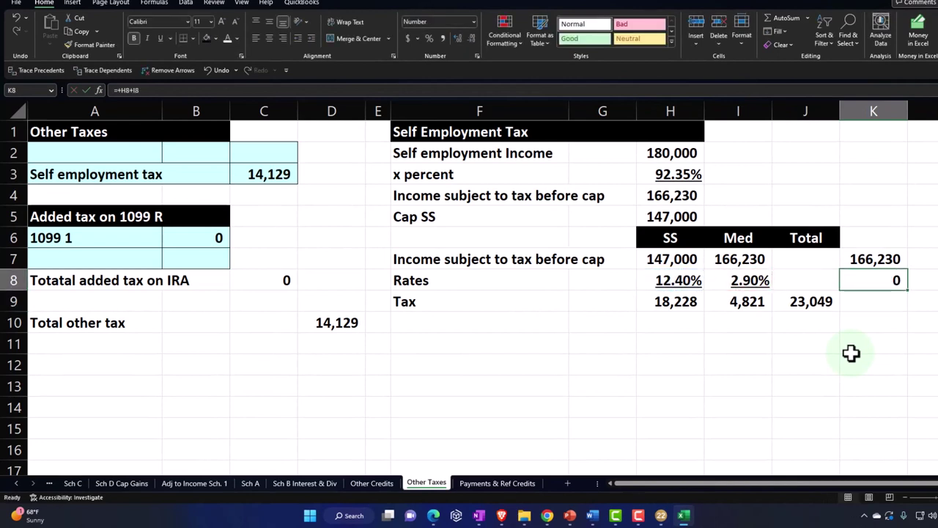
{"action": "left_click", "coordinate": [424, 37]}
Calculate the uncapped tax in K9 on the Other Taxes sheet with the formula +K7*K8.
{"action": "key", "text": "Down"}
{"action": "type", "text": "+"}
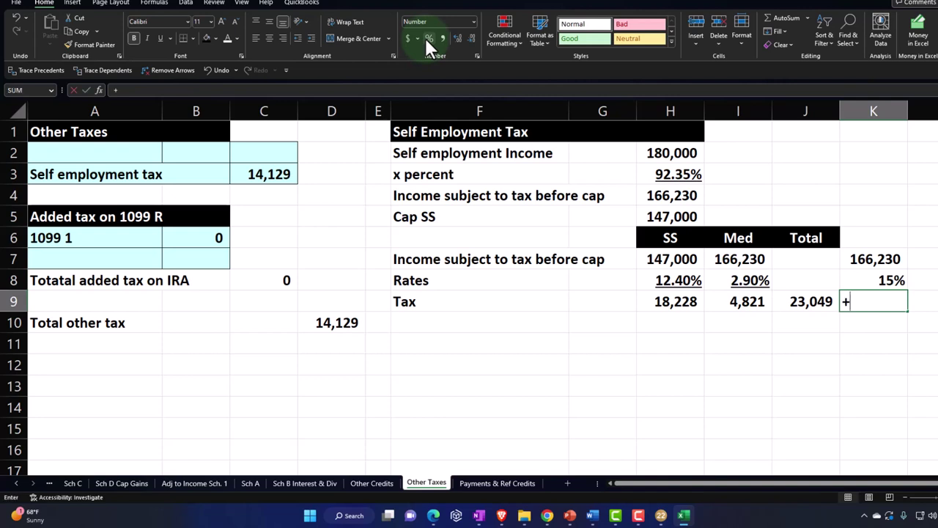
{"action": "key", "text": "Up"}
{"action": "key", "text": "Up"}
{"action": "type", "text": "*"}
{"action": "key", "text": "Up"}
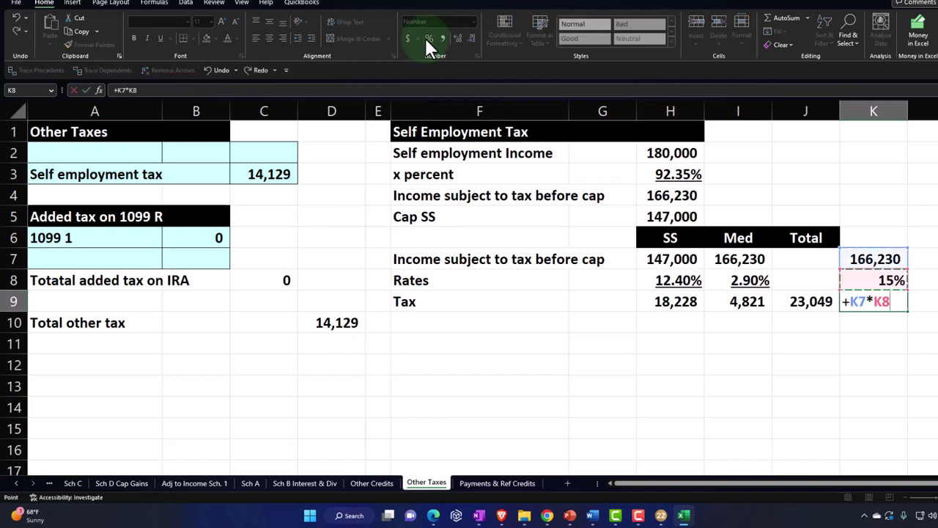
{"action": "key", "text": "Return"}
Show the combined rate in K8 with two decimal places.
{"action": "key", "text": "Up"}
{"action": "key", "text": "Up"}
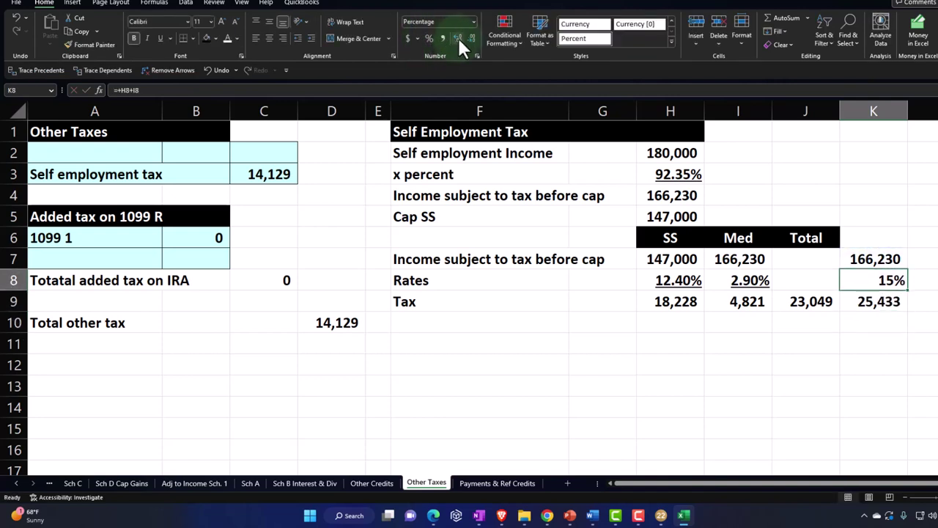
{"action": "left_click", "coordinate": [458, 38]}
{"action": "left_click", "coordinate": [458, 37]}
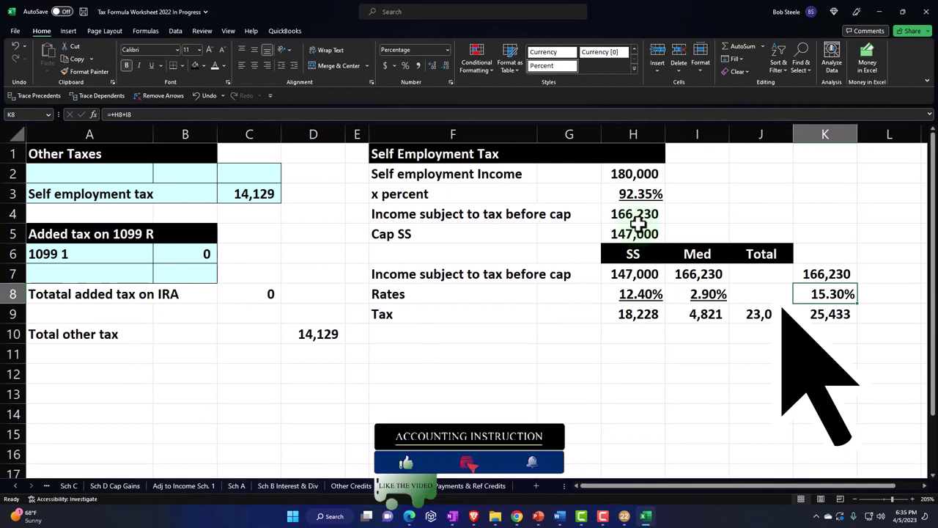
Review the Self Employment Tax formulas in column H, the Med income and rate cells, and the total tax in J9.
{"action": "left_click", "coordinate": [627, 175]}
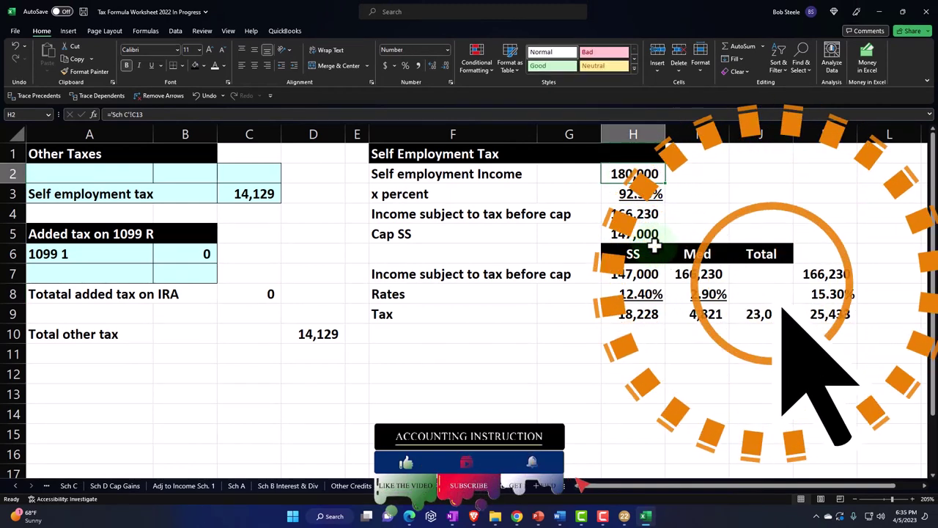
{"action": "left_click", "coordinate": [642, 197]}
{"action": "left_click", "coordinate": [643, 213]}
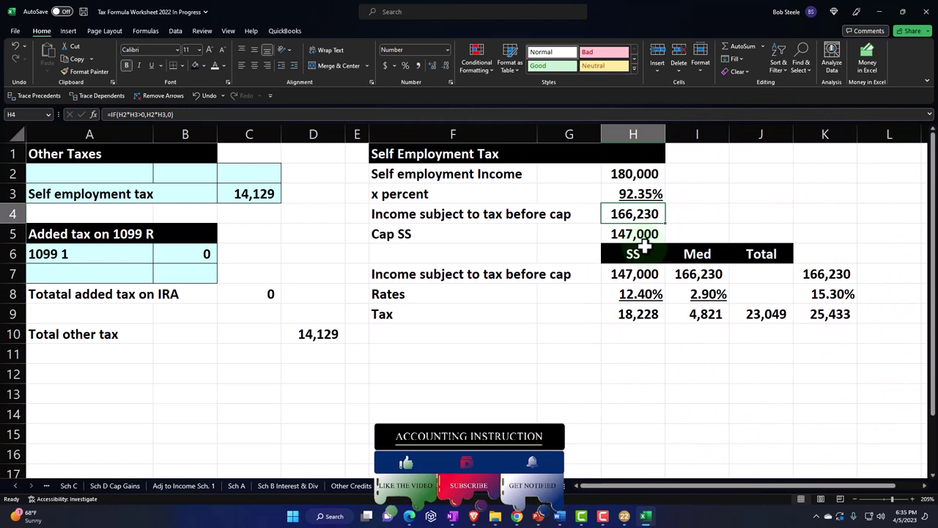
{"action": "left_click", "coordinate": [642, 273]}
{"action": "type", "text": "=MIN(H4:H5)"}
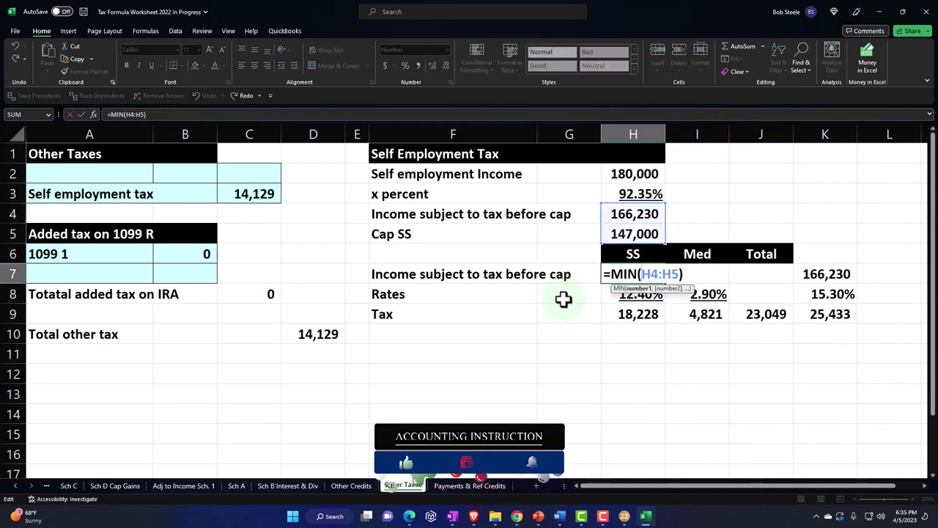
{"action": "key", "text": "Return"}
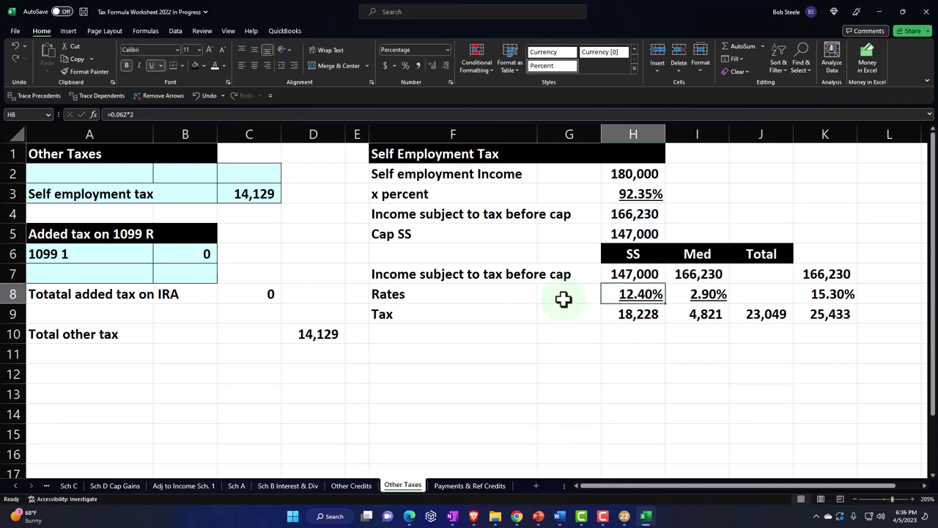
{"action": "left_click", "coordinate": [704, 273]}
{"action": "type", "text": "=H4"}
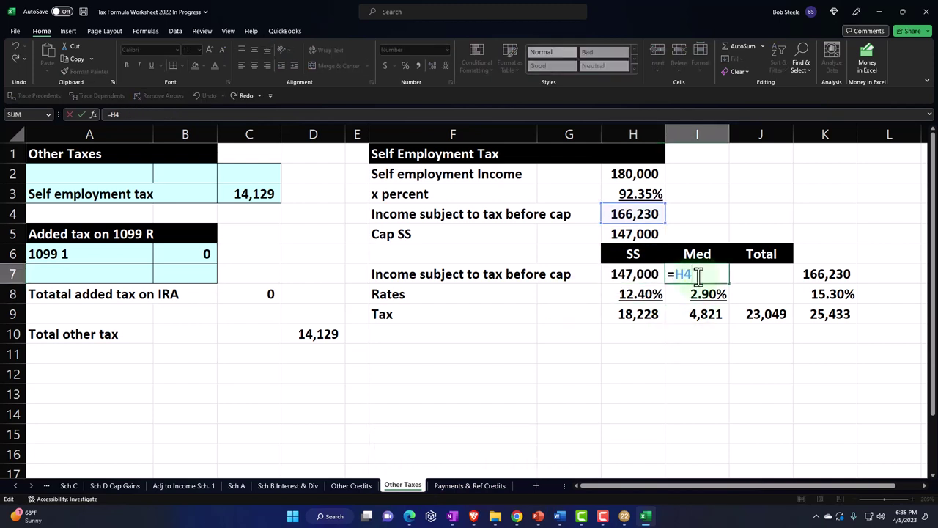
{"action": "key", "text": "Return"}
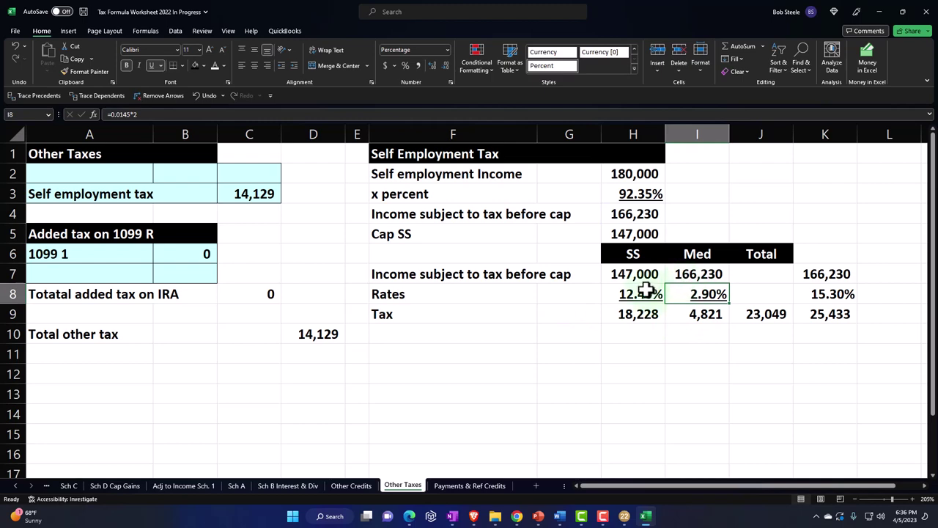
{"action": "left_click", "coordinate": [645, 294]}
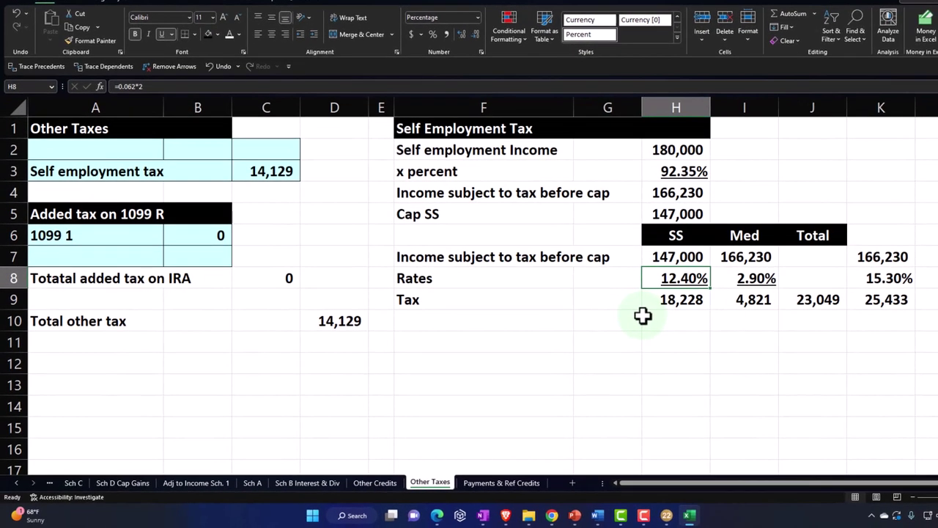
{"action": "key", "text": "Right"}
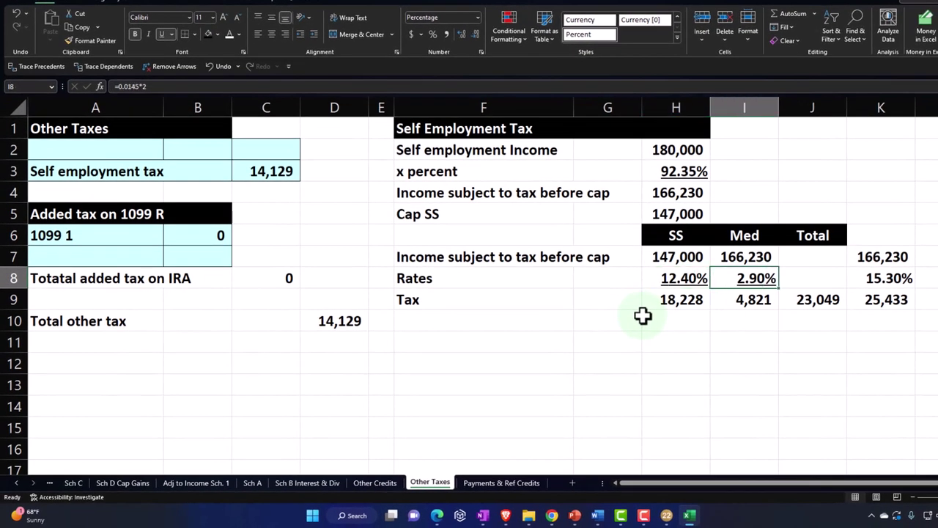
{"action": "key", "text": "Down"}
{"action": "key", "text": "Right"}
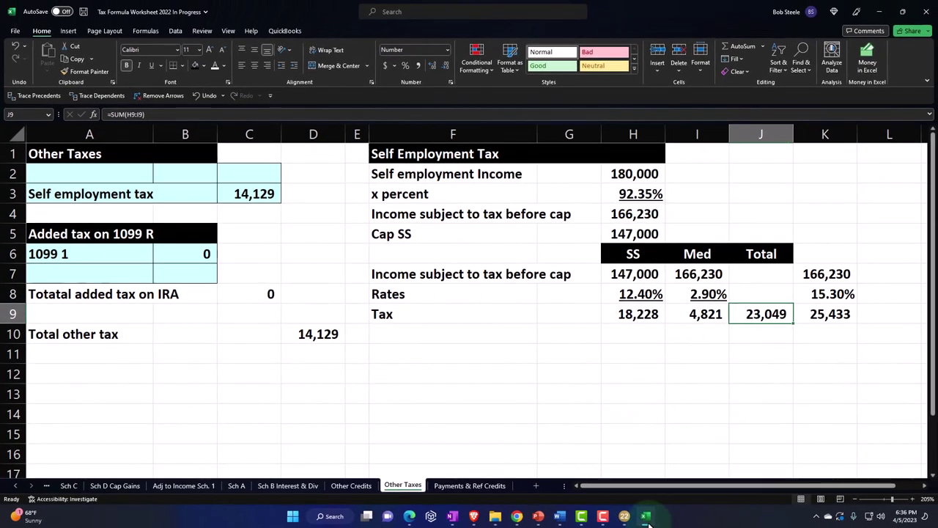
Switch to Lacerte to examine Schedule SE lines 4a to 13, and return to Excel's Other Taxes sheet to compare.
{"action": "left_click", "coordinate": [689, 515]}
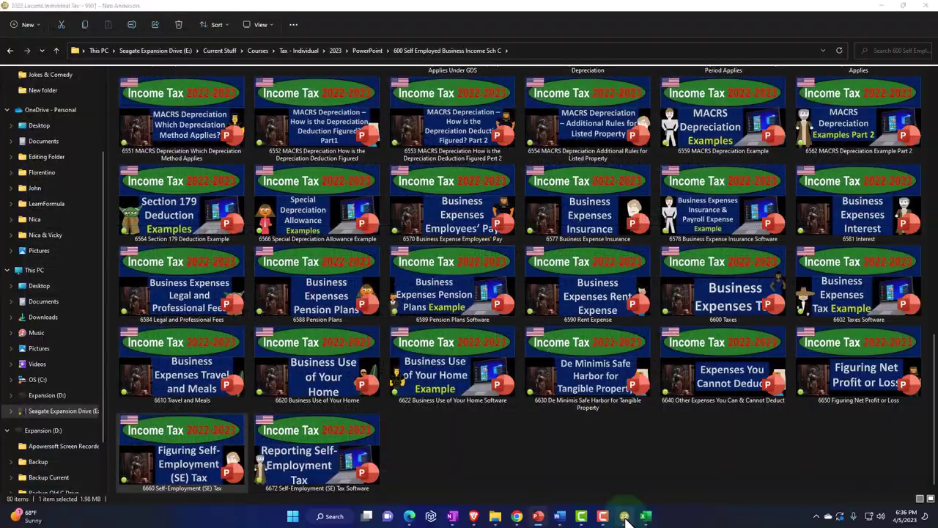
{"action": "scroll", "coordinate": [394, 347], "scroll_direction": "down", "scroll_amount": 6}
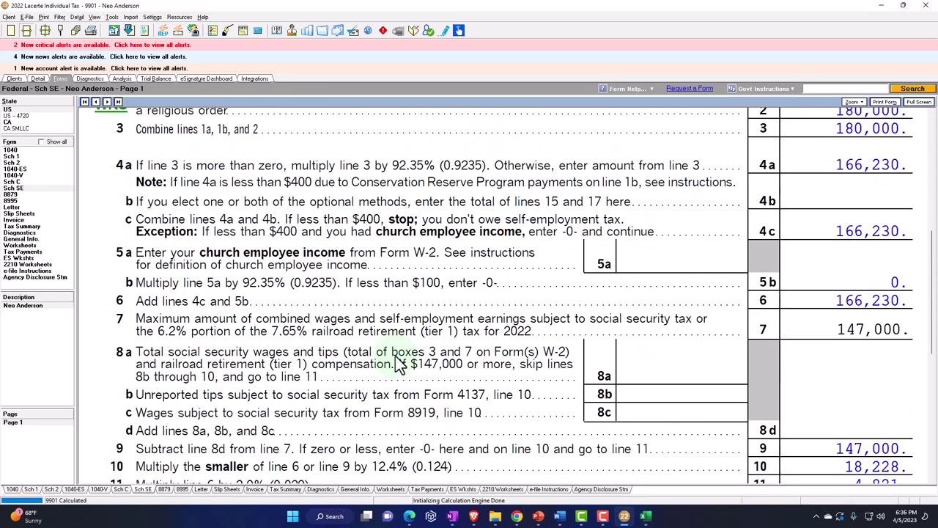
{"action": "scroll", "coordinate": [396, 359], "scroll_direction": "down", "scroll_amount": 2}
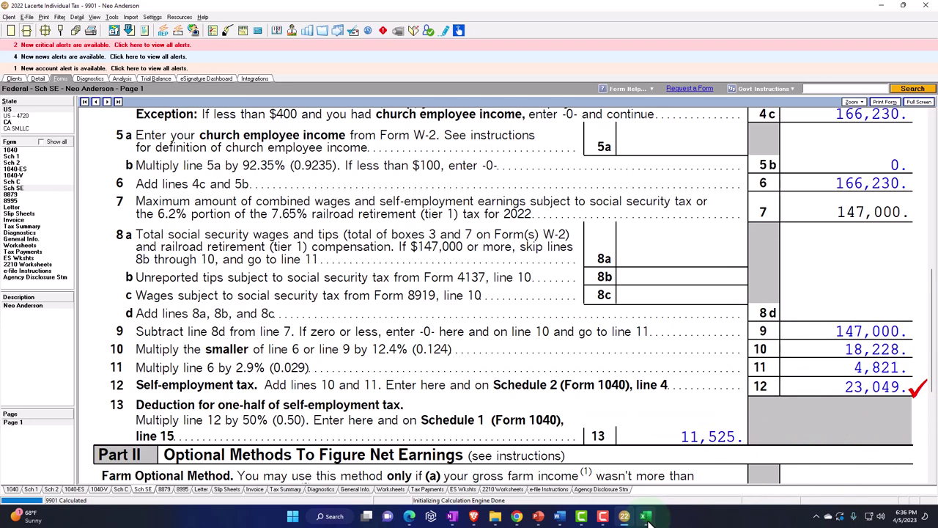
{"action": "left_click", "coordinate": [646, 517]}
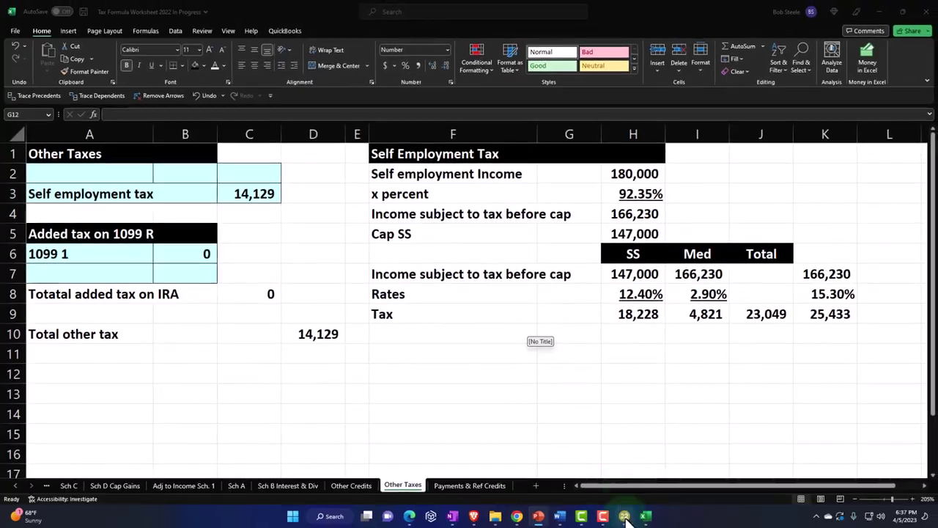
Switch to Lacerte and add a second Schedule C business with gross receipts of 20,000.
{"action": "left_click", "coordinate": [650, 515]}
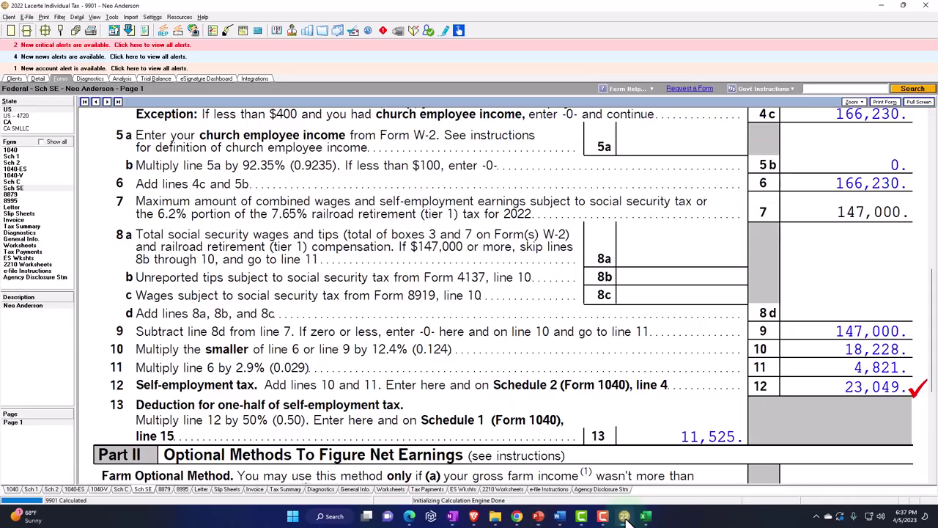
{"action": "left_click", "coordinate": [37, 80]}
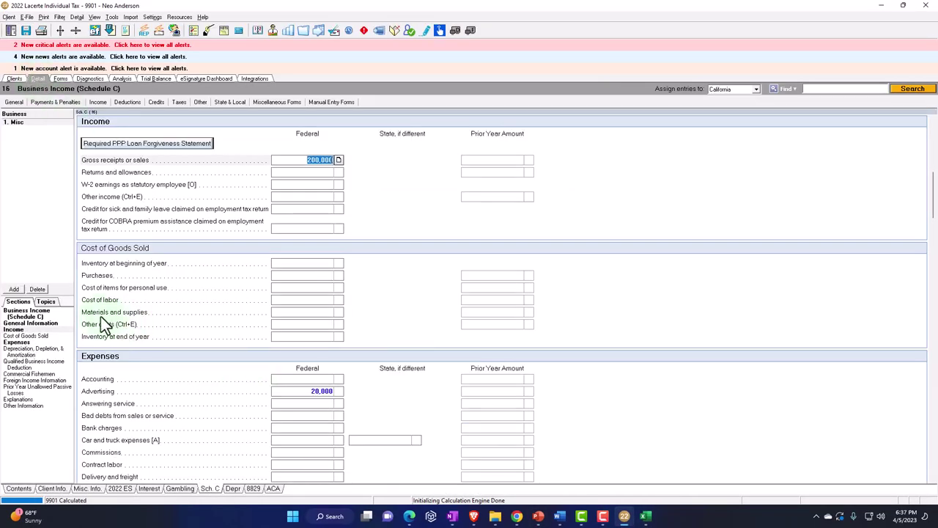
{"action": "left_click", "coordinate": [15, 289]}
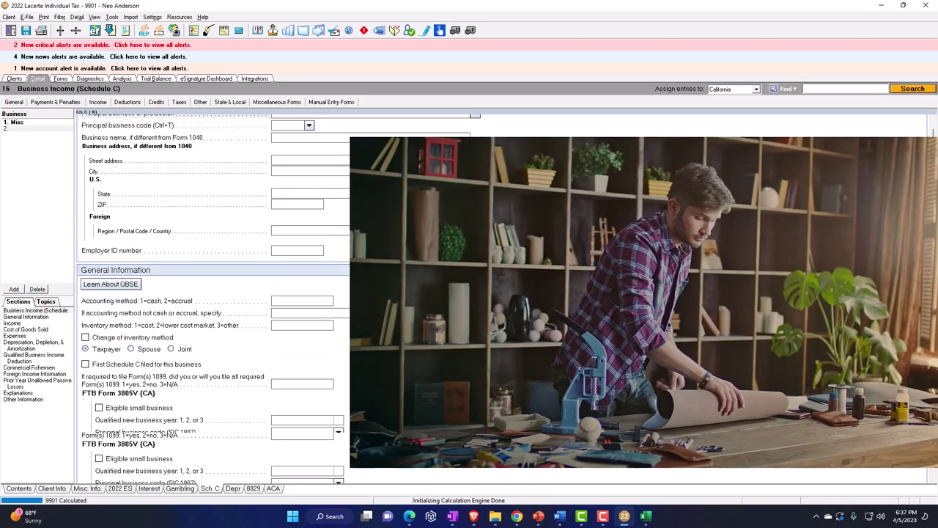
{"action": "scroll", "coordinate": [296, 251], "scroll_direction": "down", "scroll_amount": 5}
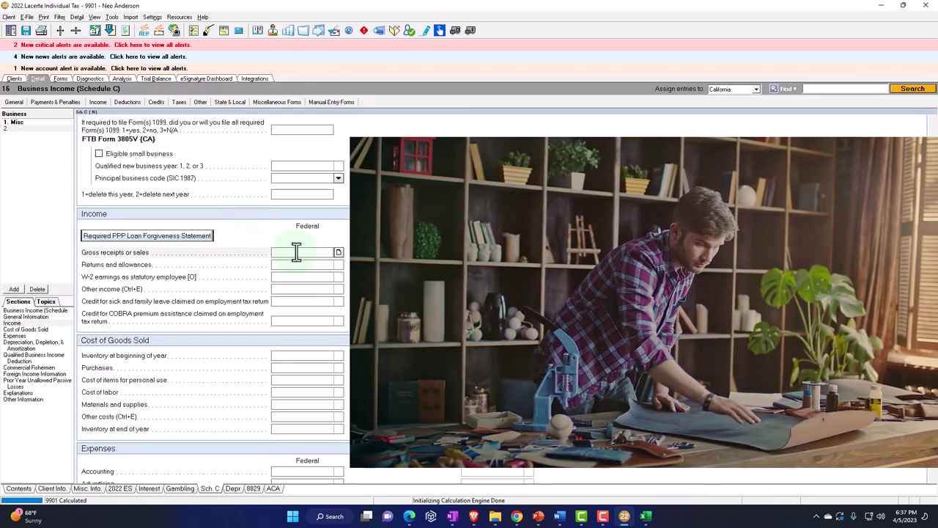
{"action": "type", "text": "20000"}
{"action": "key", "text": "Return"}
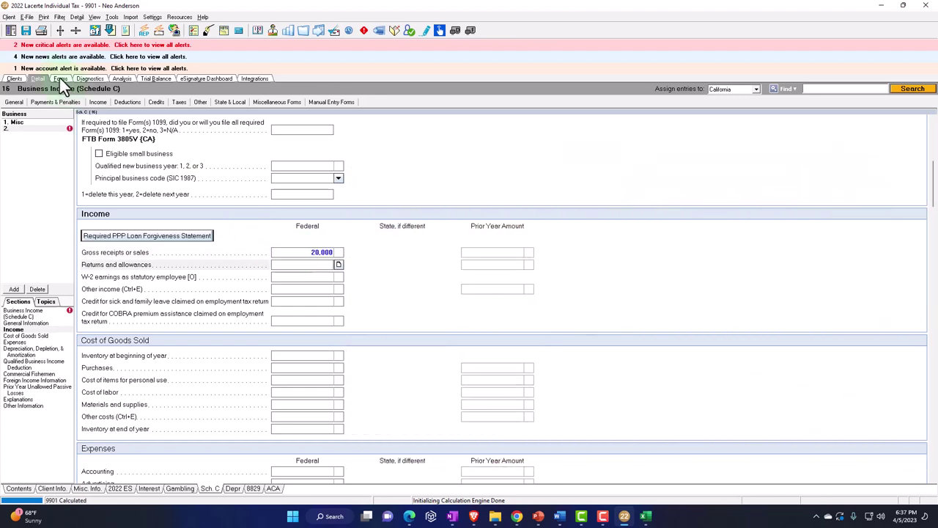
Examine the income, expenses and net profit on the Schedule C forms of both businesses.
{"action": "left_click", "coordinate": [59, 77]}
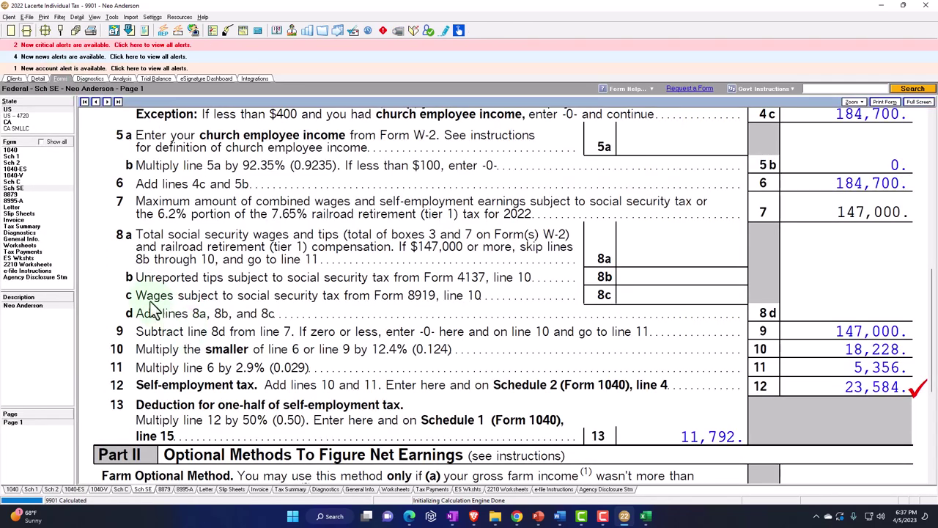
{"action": "left_click", "coordinate": [13, 182]}
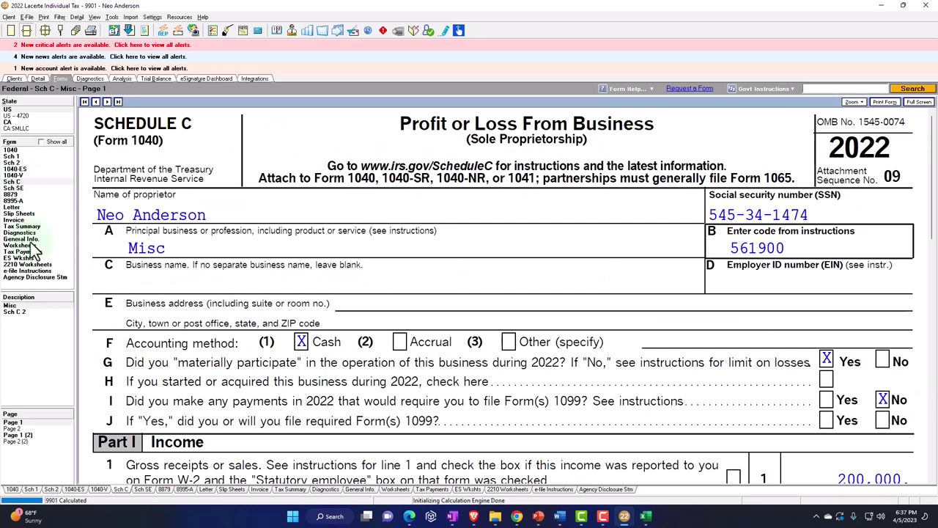
{"action": "left_click", "coordinate": [24, 313]}
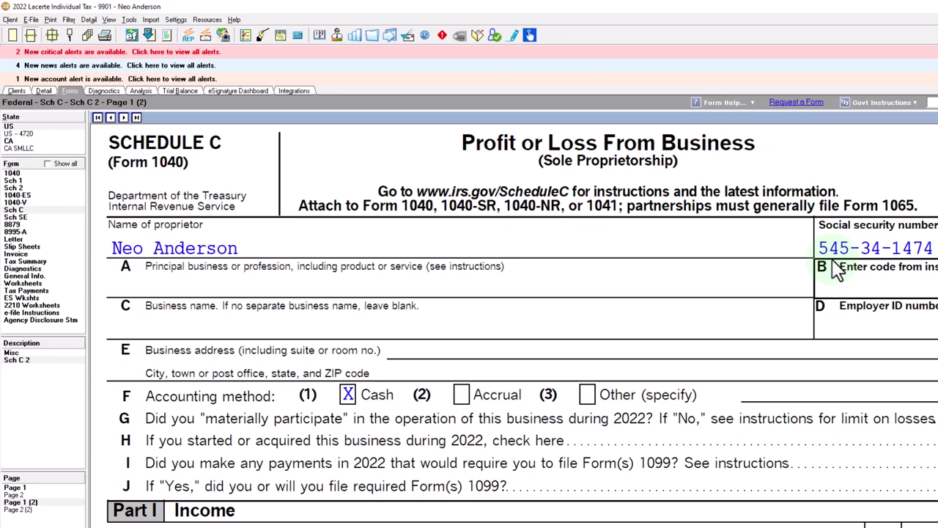
{"action": "scroll", "coordinate": [615, 389], "scroll_direction": "down", "scroll_amount": 10}
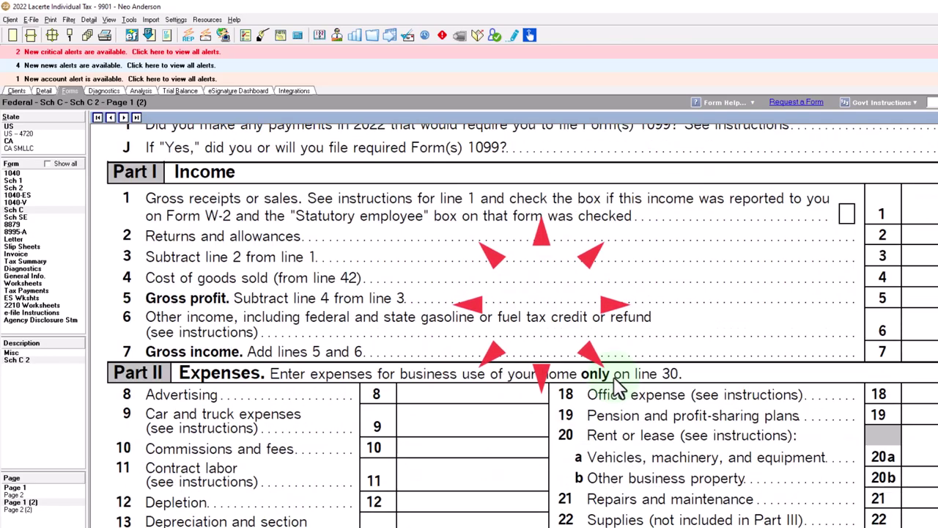
{"action": "scroll", "coordinate": [616, 391], "scroll_direction": "down", "scroll_amount": 5}
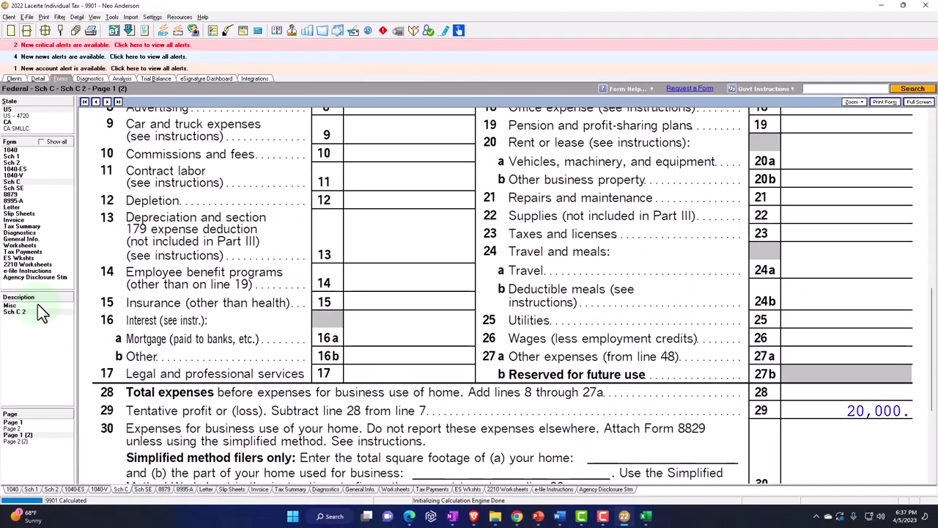
{"action": "left_click", "coordinate": [37, 303]}
{"action": "scroll", "coordinate": [422, 354], "scroll_direction": "down", "scroll_amount": 10}
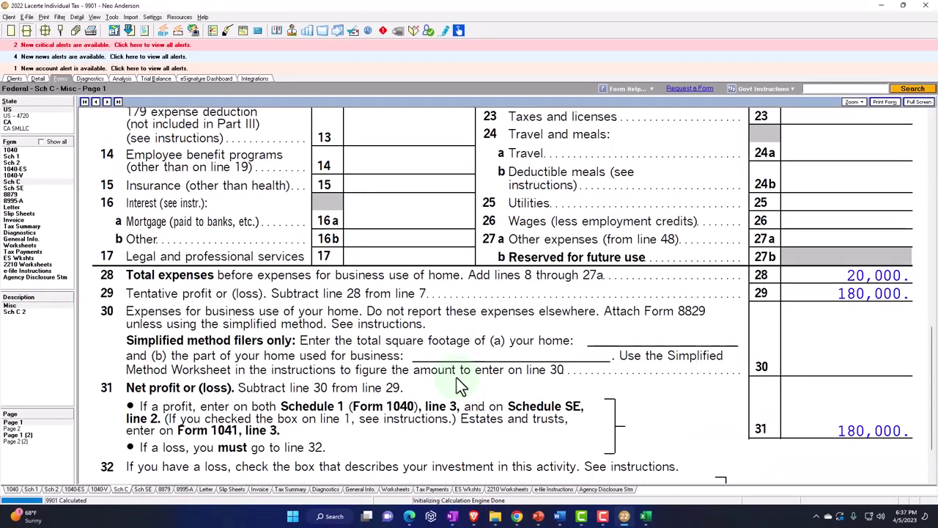
Examine how Schedule SE combines the net profit of both businesses and computes the self-employment tax.
{"action": "left_click", "coordinate": [29, 188]}
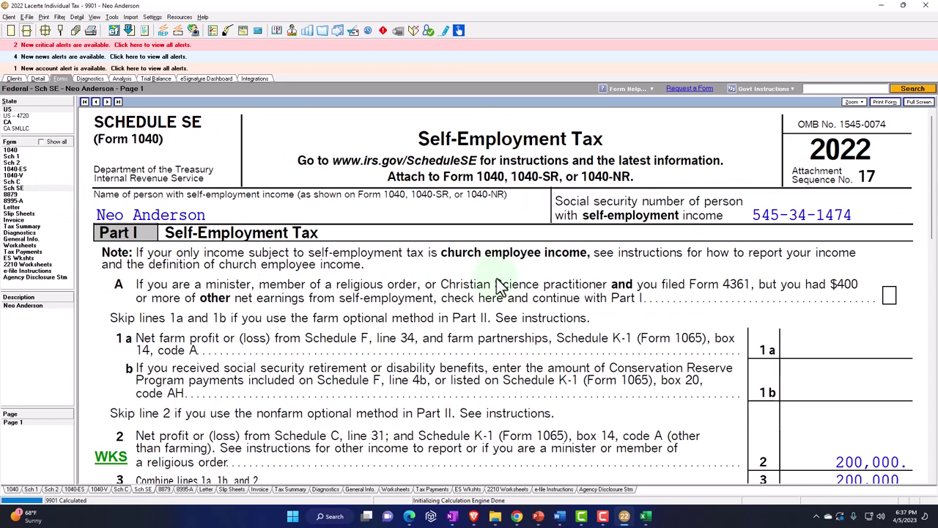
{"action": "scroll", "coordinate": [528, 338], "scroll_direction": "down", "scroll_amount": 3}
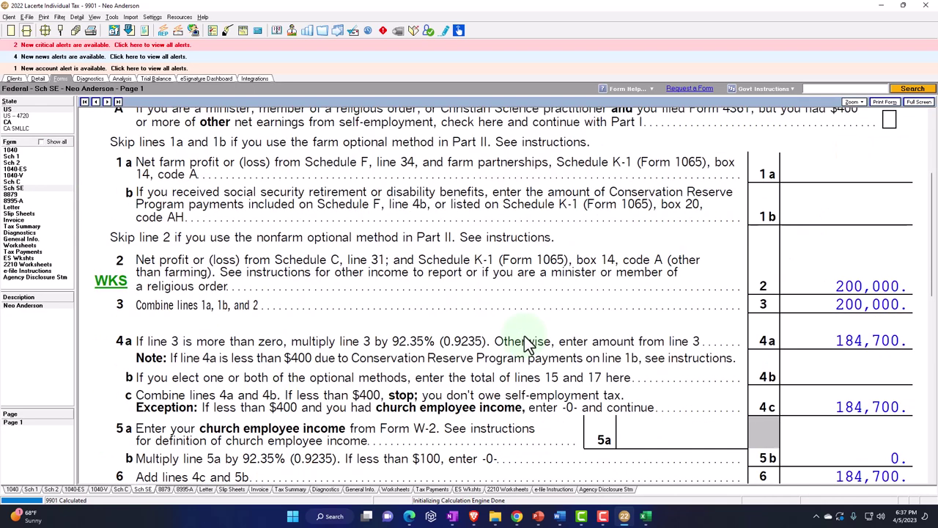
{"action": "scroll", "coordinate": [530, 345], "scroll_direction": "down", "scroll_amount": 3}
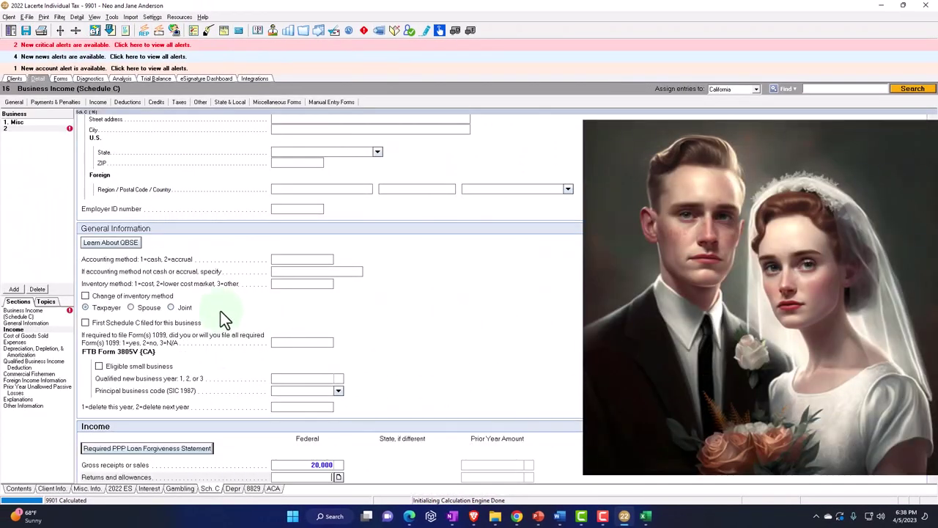
Assign the second Schedule C business to the spouse and examine the separate Schedule SE forms of taxpayer and spouse.
{"action": "left_click", "coordinate": [131, 309]}
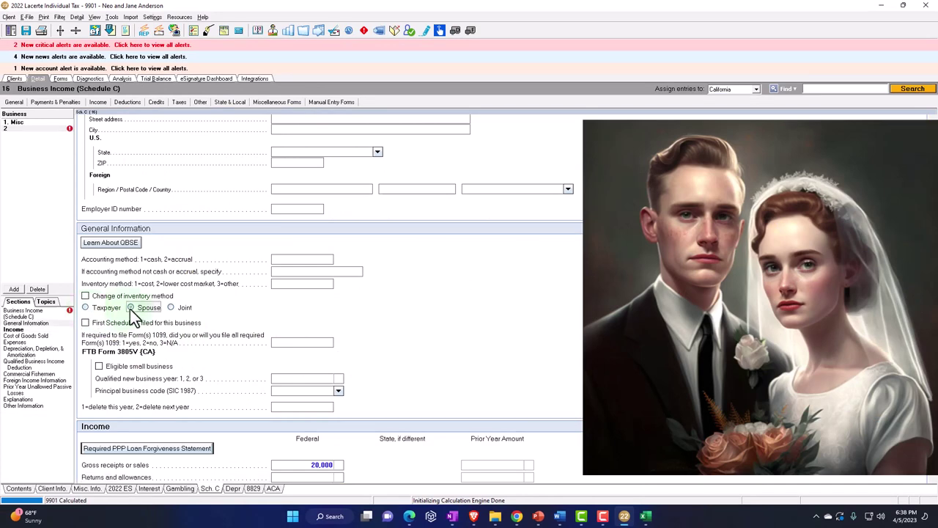
{"action": "left_click", "coordinate": [61, 79]}
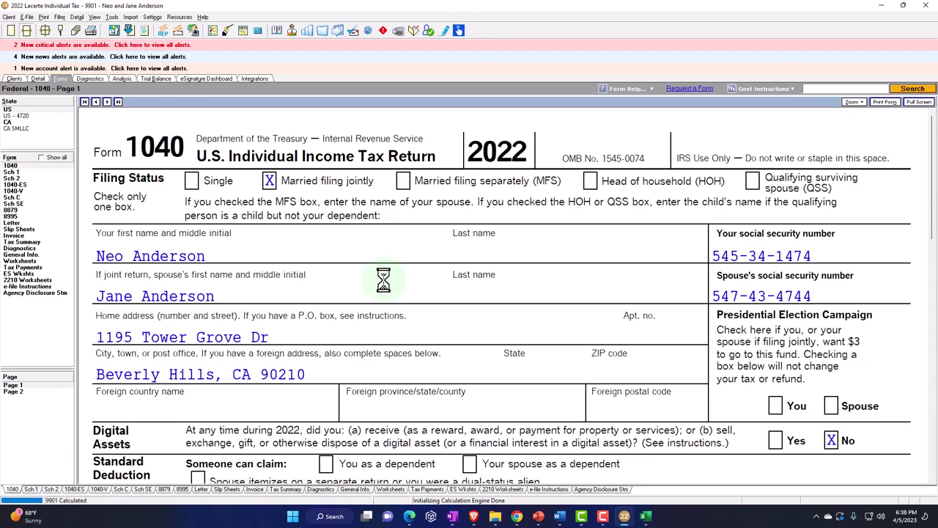
{"action": "left_click", "coordinate": [31, 198]}
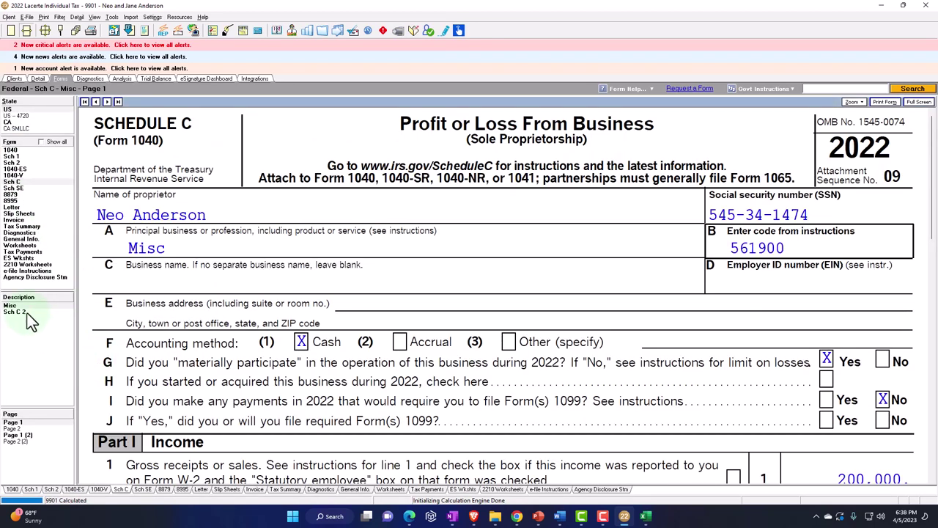
{"action": "left_click", "coordinate": [21, 189]}
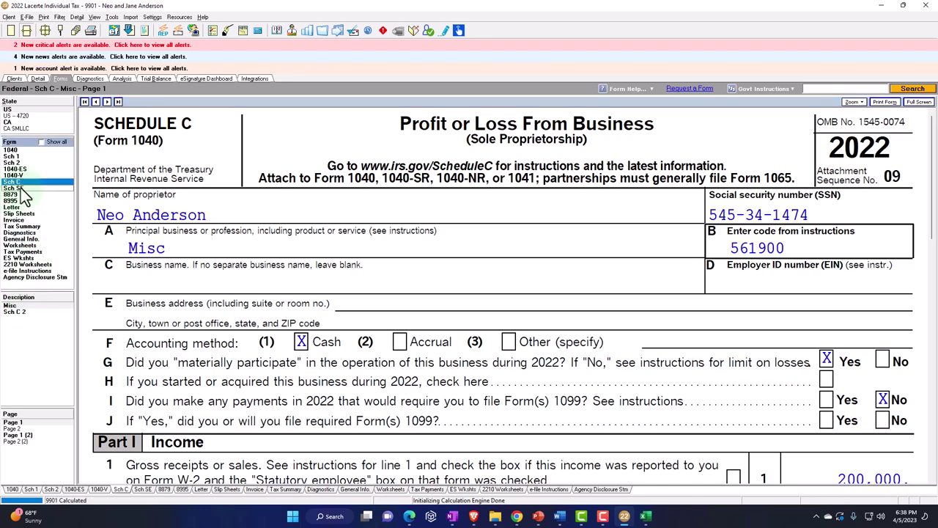
{"action": "scroll", "coordinate": [345, 267], "scroll_direction": "down", "scroll_amount": 5}
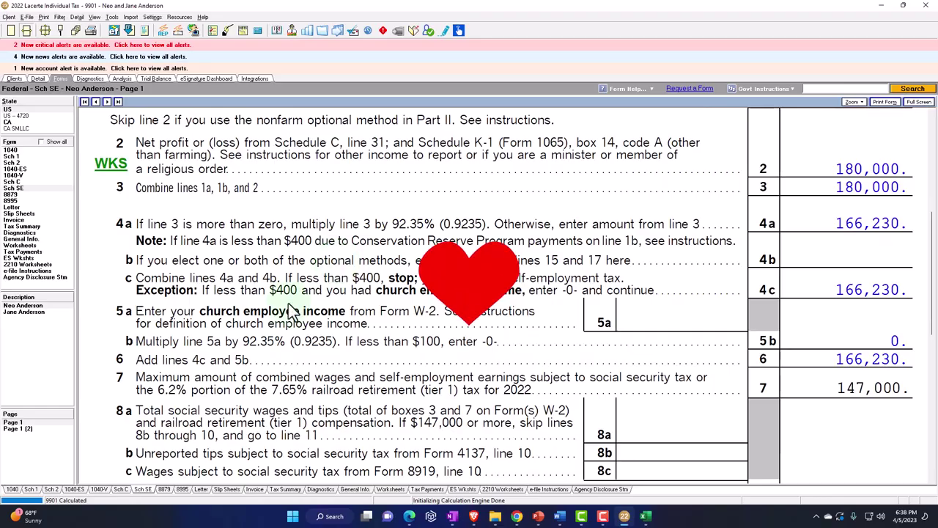
{"action": "left_click", "coordinate": [26, 313]}
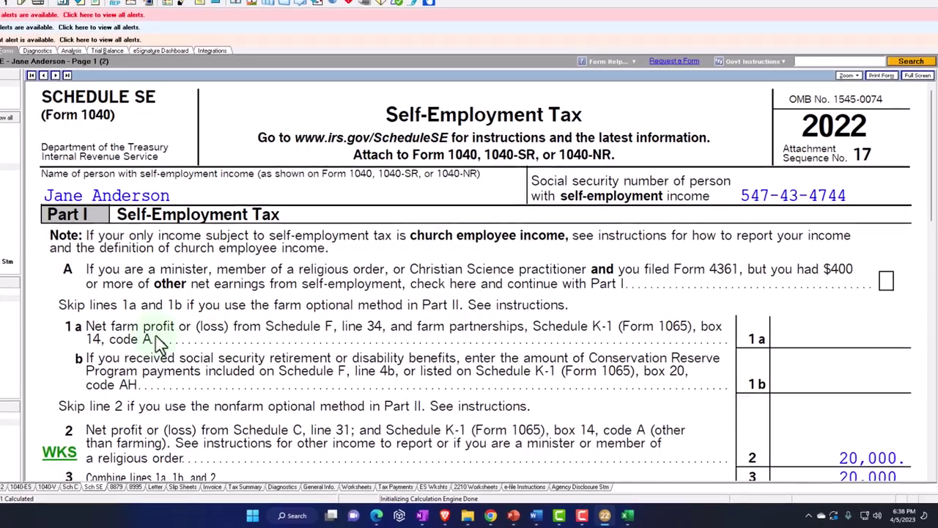
{"action": "scroll", "coordinate": [312, 345], "scroll_direction": "down", "scroll_amount": 4}
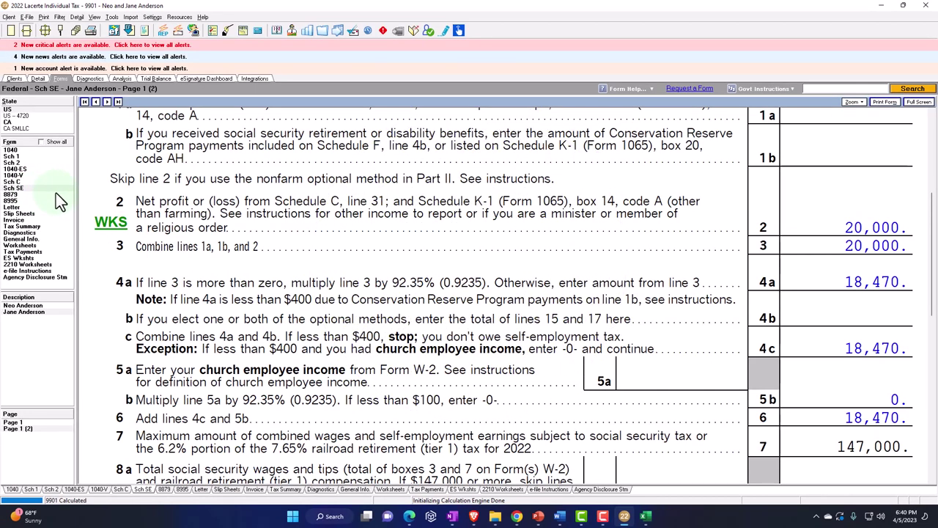
Delete the second business from the Schedule C business income entries.
{"action": "left_click", "coordinate": [38, 80]}
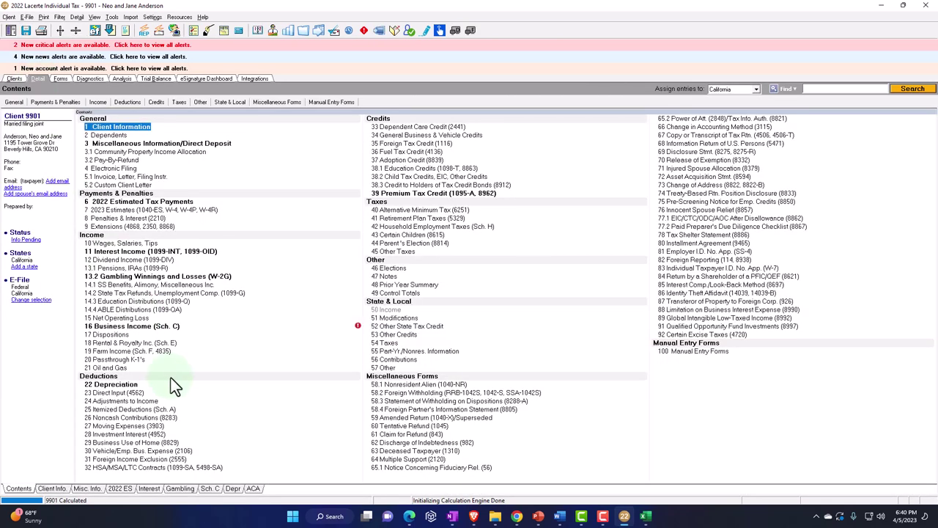
{"action": "left_click", "coordinate": [211, 489]}
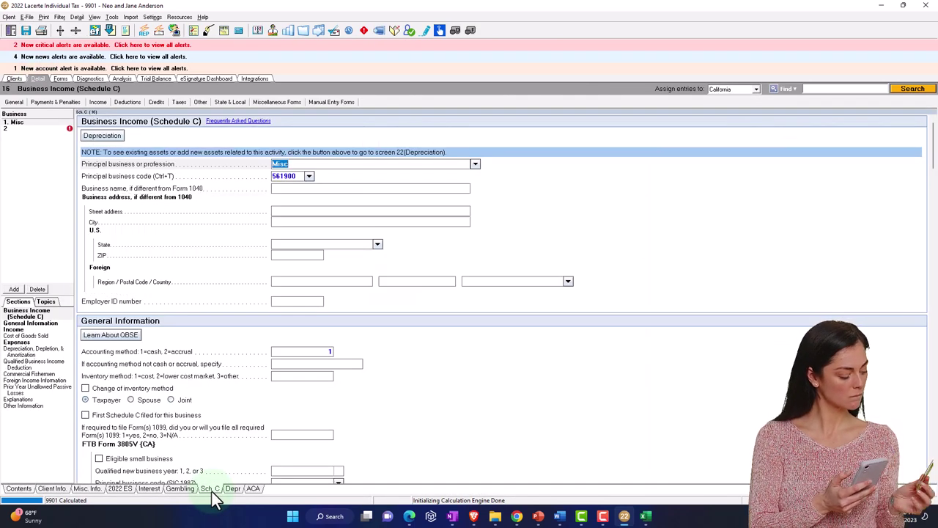
{"action": "left_click", "coordinate": [8, 128]}
{"action": "left_click", "coordinate": [38, 289]}
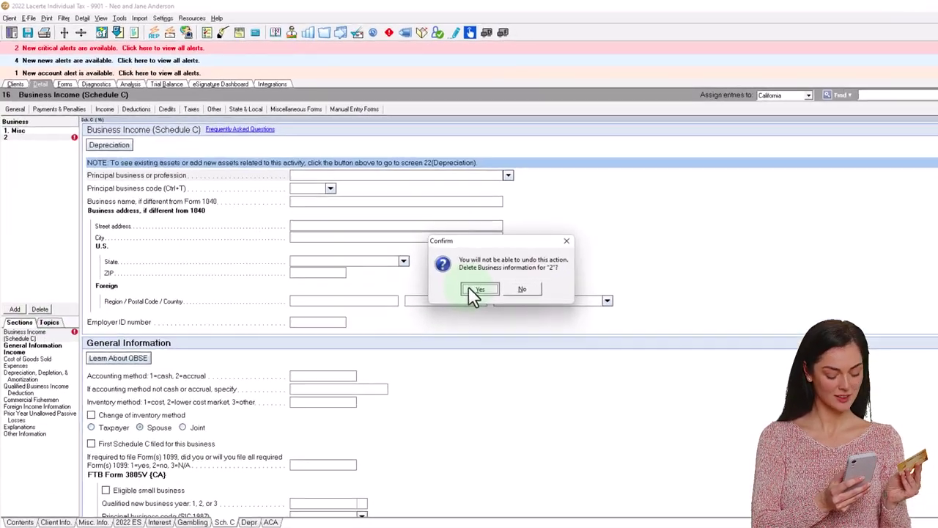
{"action": "left_click", "coordinate": [478, 289]}
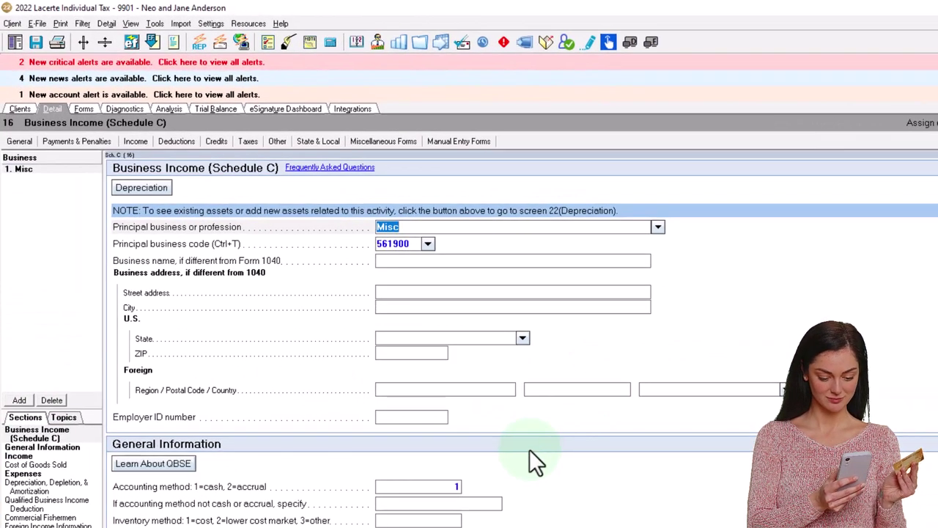
Set the Misc business to joint ownership and examine its Schedule C and the Schedule SE net profit lines for both spouses.
{"action": "scroll", "coordinate": [457, 414], "scroll_direction": "down", "scroll_amount": 3}
{"action": "left_click", "coordinate": [242, 396]}
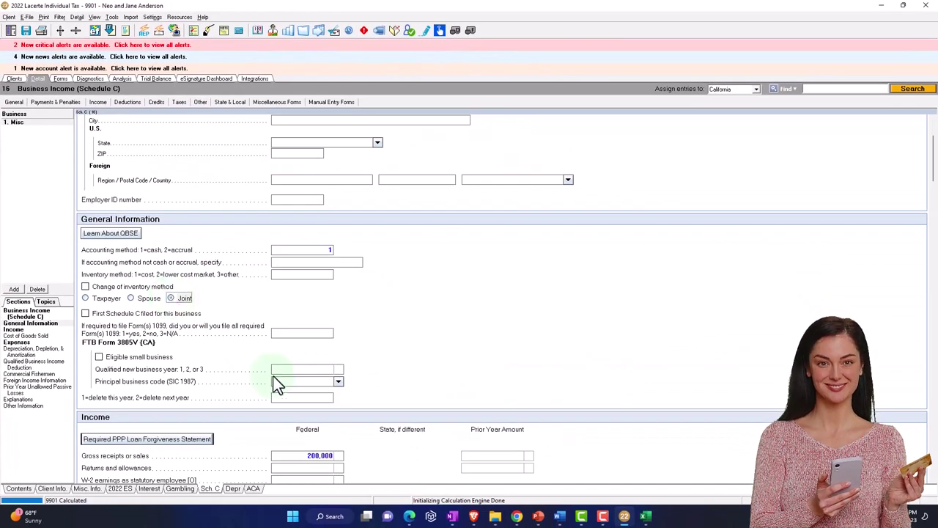
{"action": "left_click", "coordinate": [61, 79]}
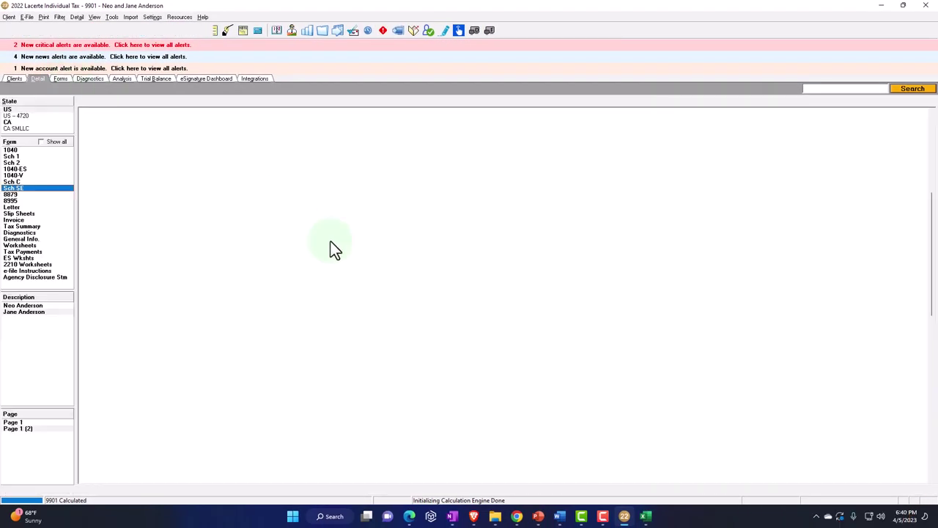
{"action": "left_click", "coordinate": [18, 182]}
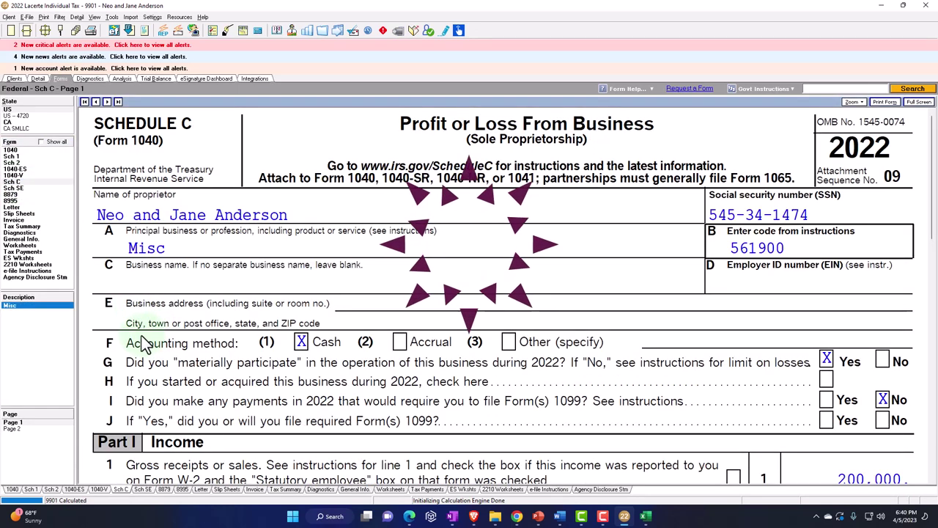
{"action": "left_click", "coordinate": [24, 189]}
{"action": "scroll", "coordinate": [401, 308], "scroll_direction": "down", "scroll_amount": 5}
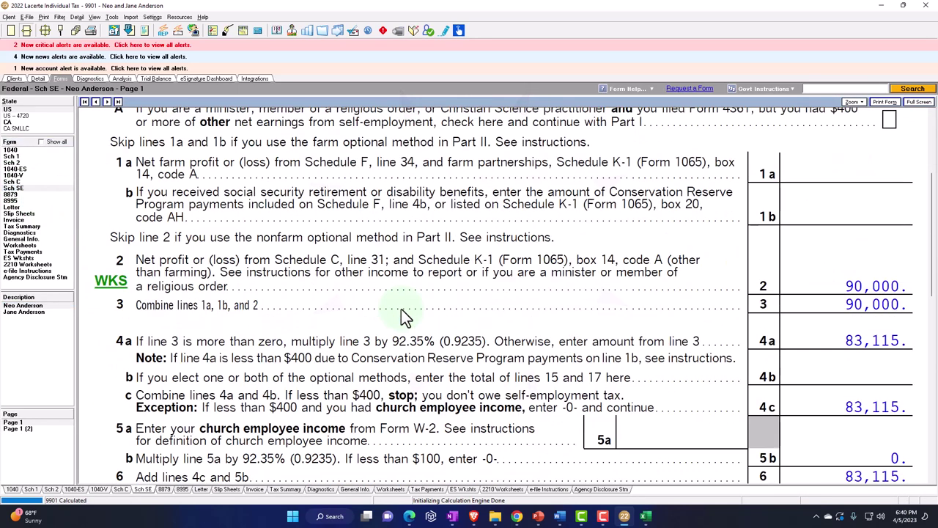
{"action": "left_click", "coordinate": [32, 311]}
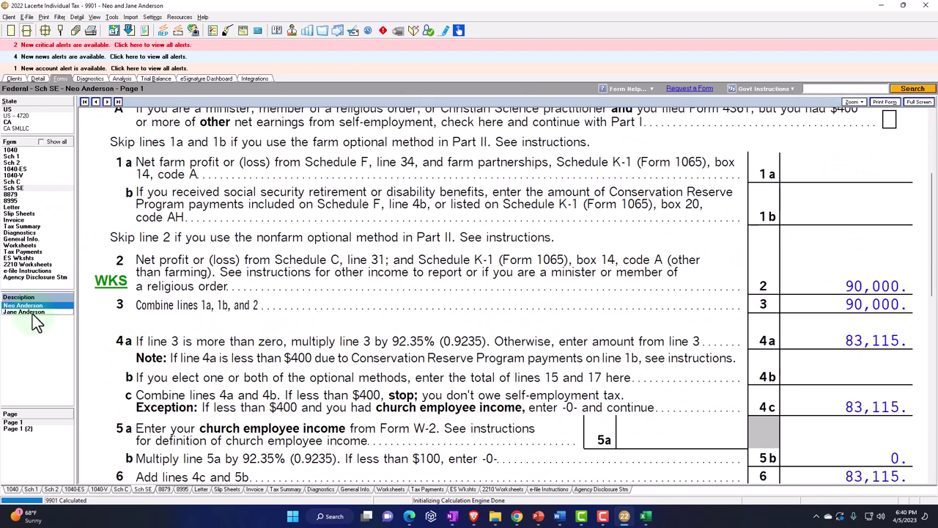
{"action": "scroll", "coordinate": [590, 414], "scroll_direction": "down", "scroll_amount": 2}
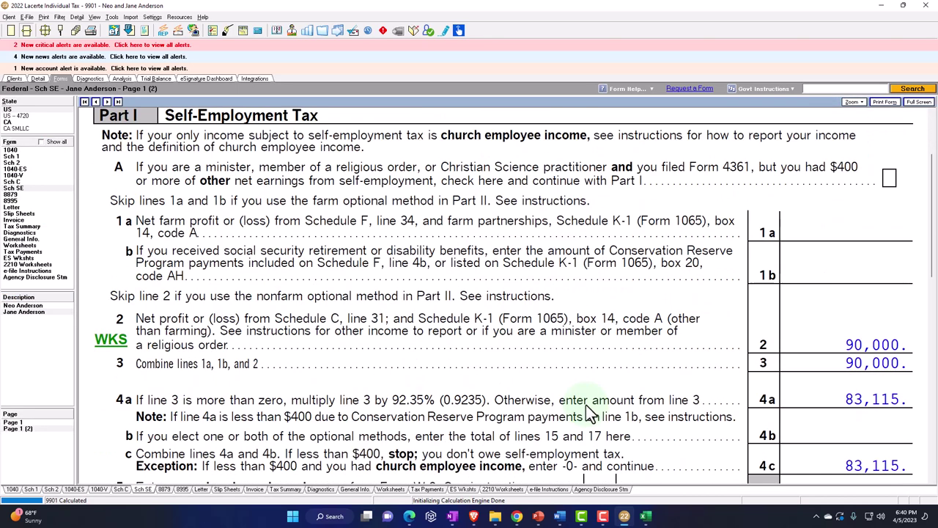